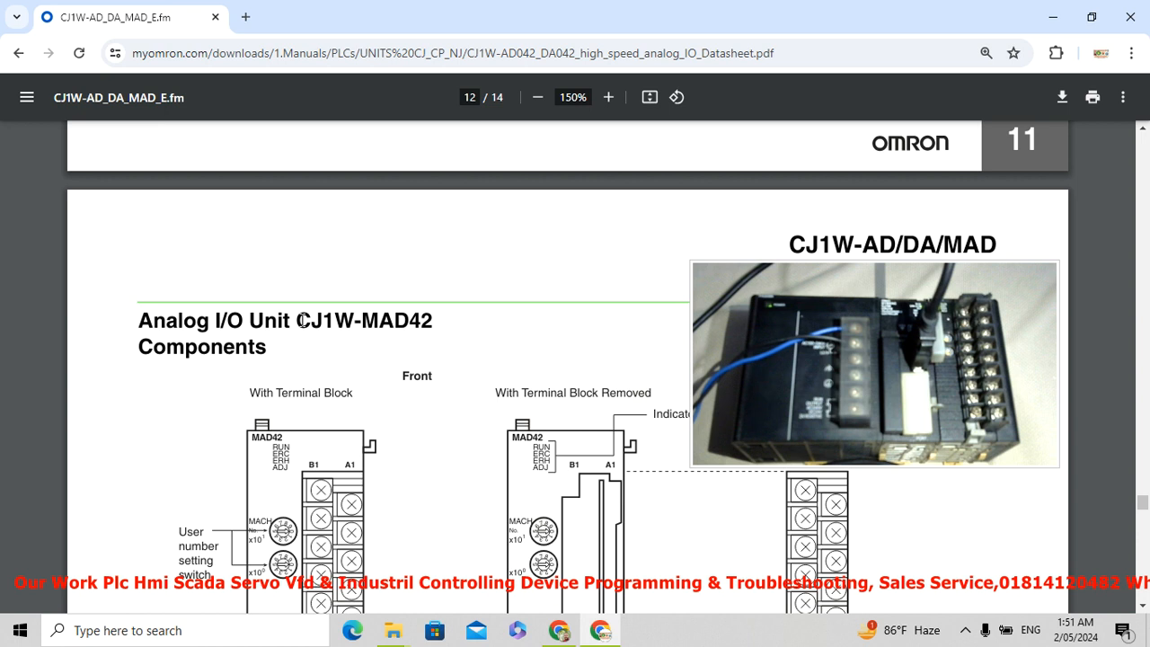
- Highlight the model name CJ1W-MAD42 in the datasheet heading and launch CX-Programmer from its program folder
left_click_drag(298, 320, 438, 320)
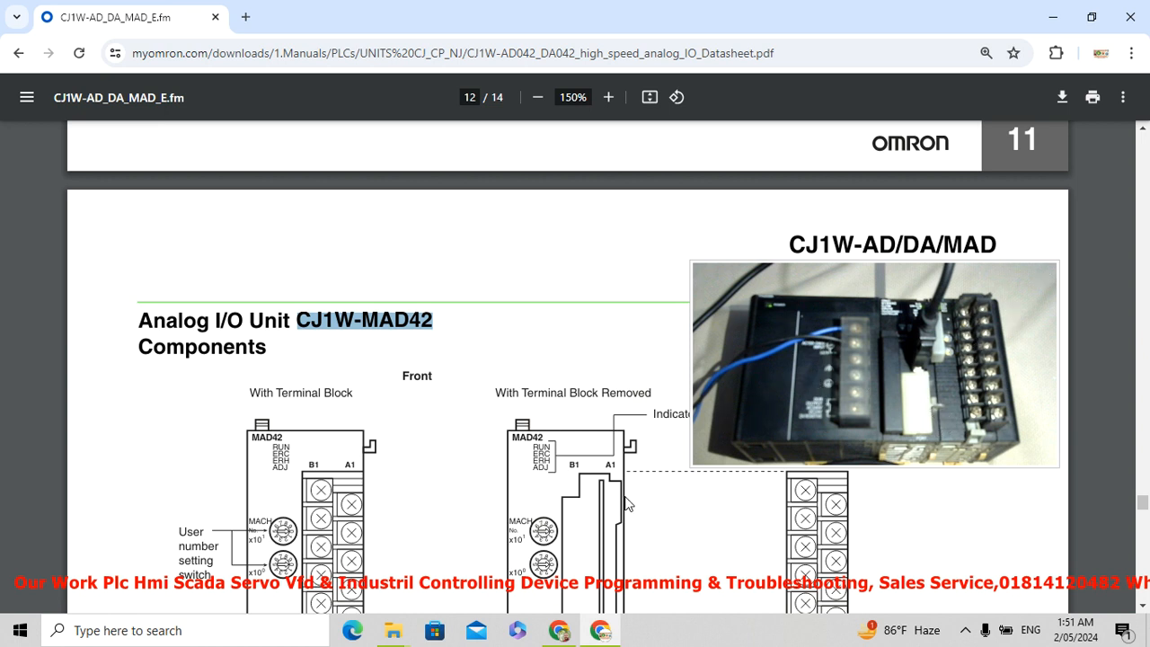
left_click(1052, 16)
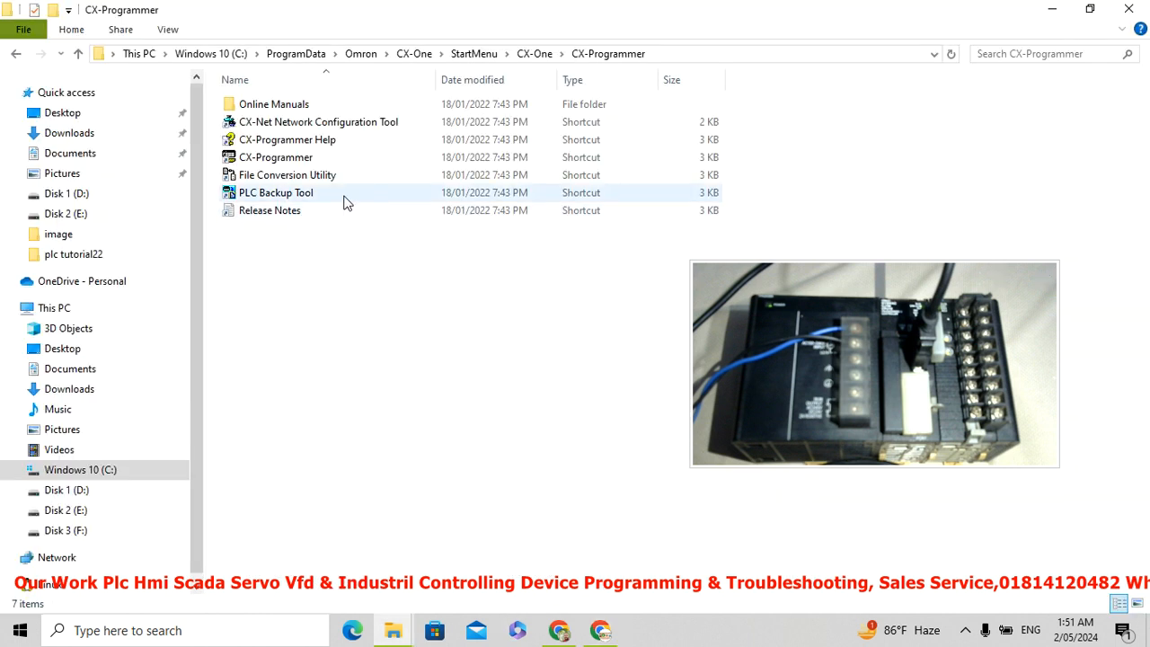
double_click(292, 160)
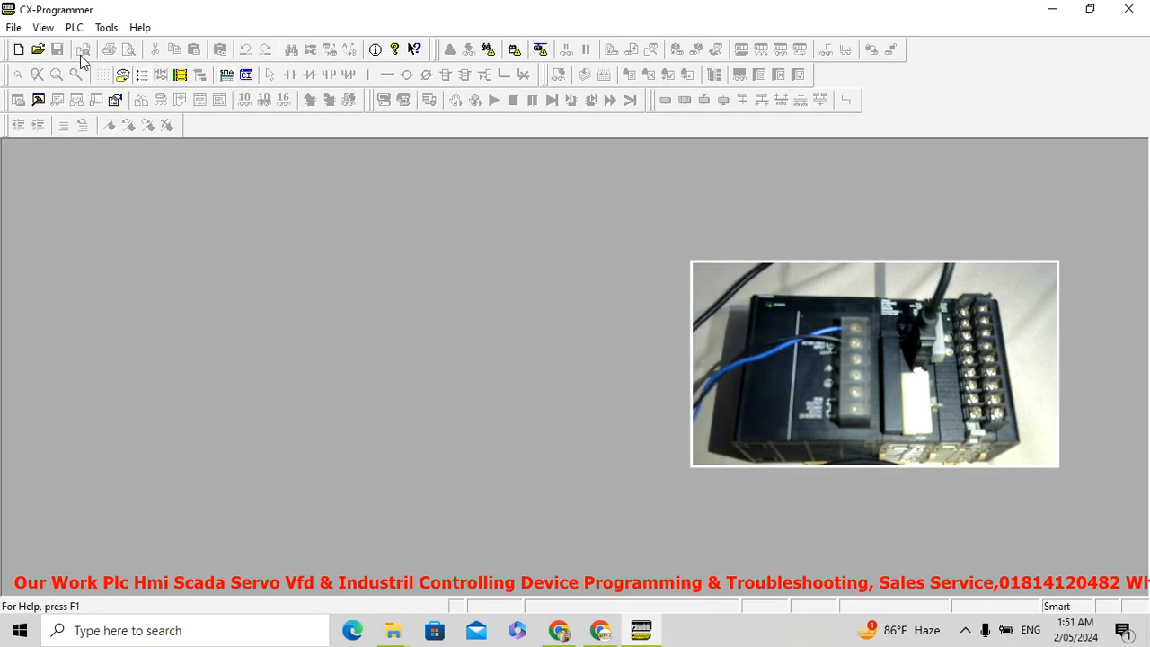
- Go directly online with the PLC over serial port COM2 and transfer its program, including the IO table and special unit setup
left_click(71, 29)
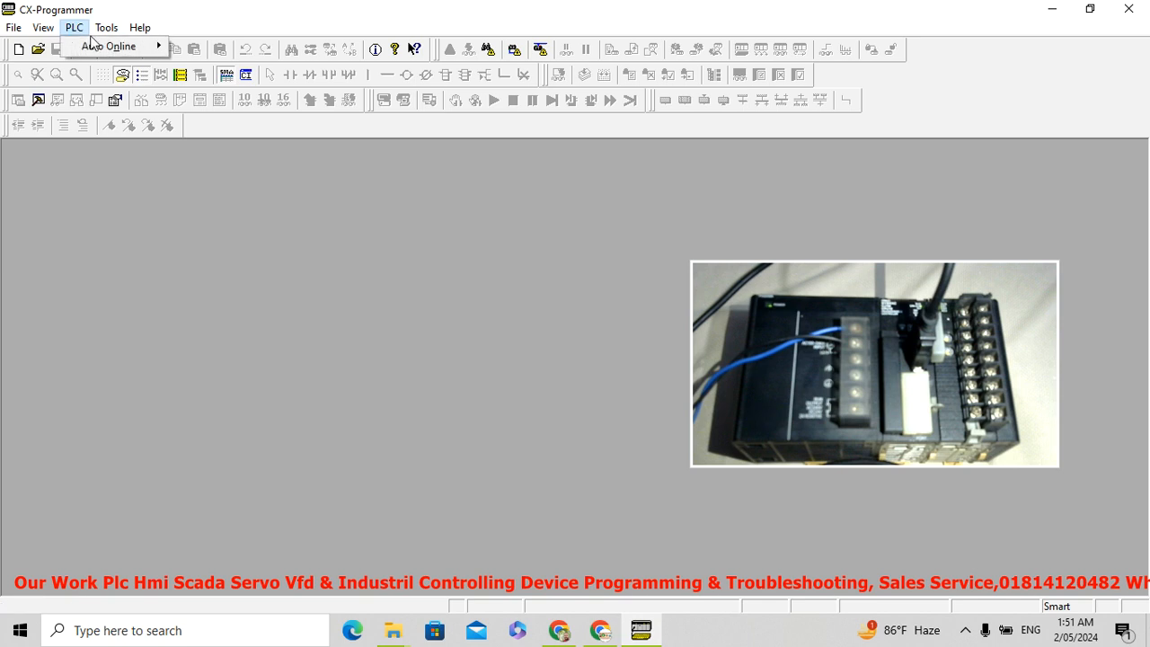
mouse_move(143, 47)
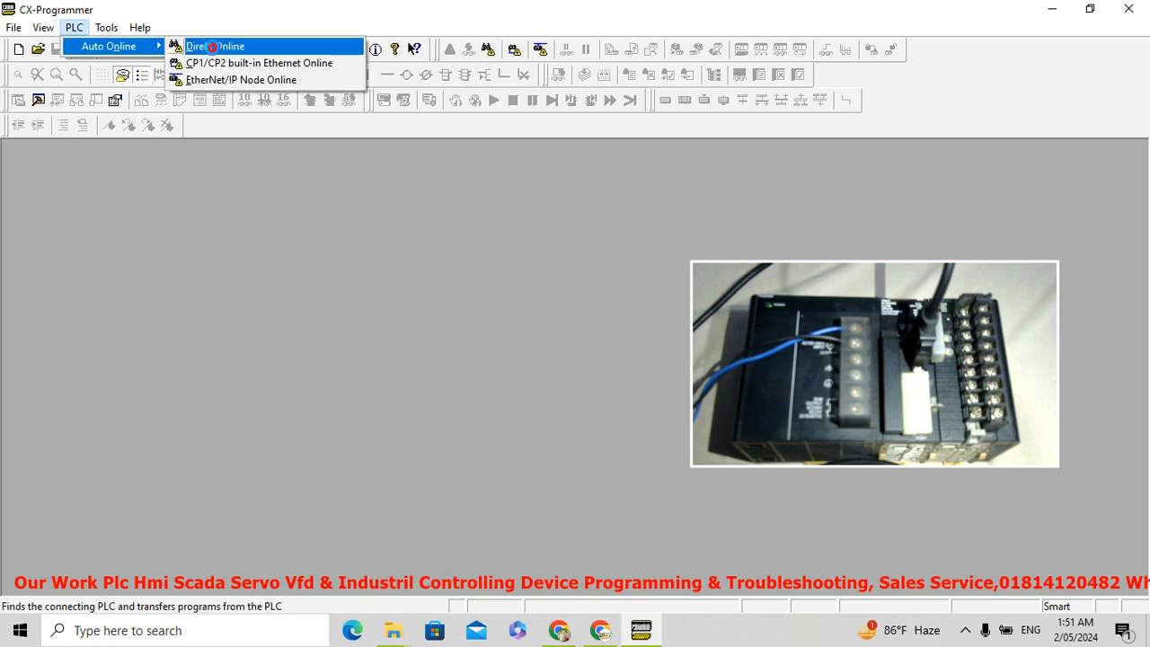
left_click(215, 49)
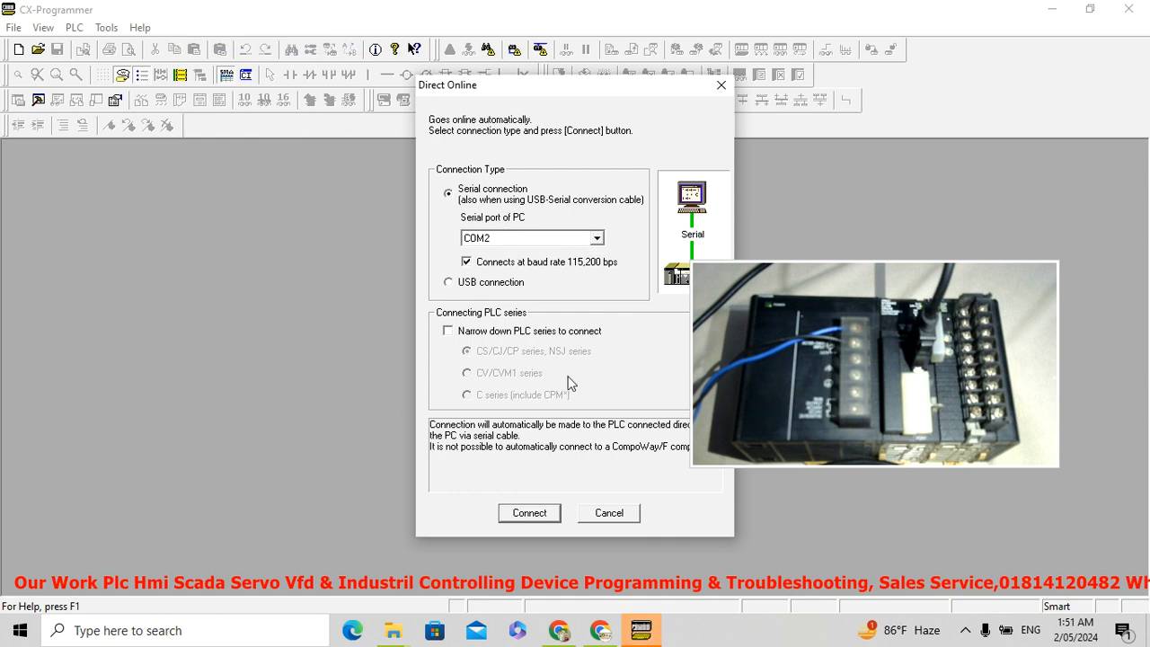
left_click(546, 516)
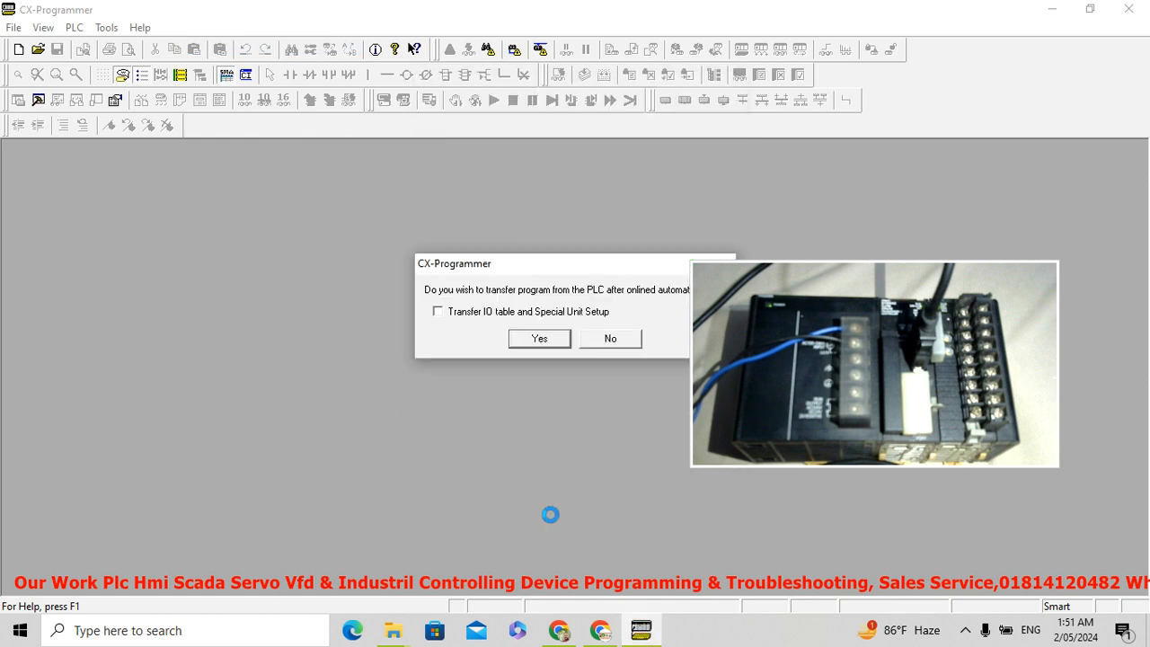
left_click(451, 315)
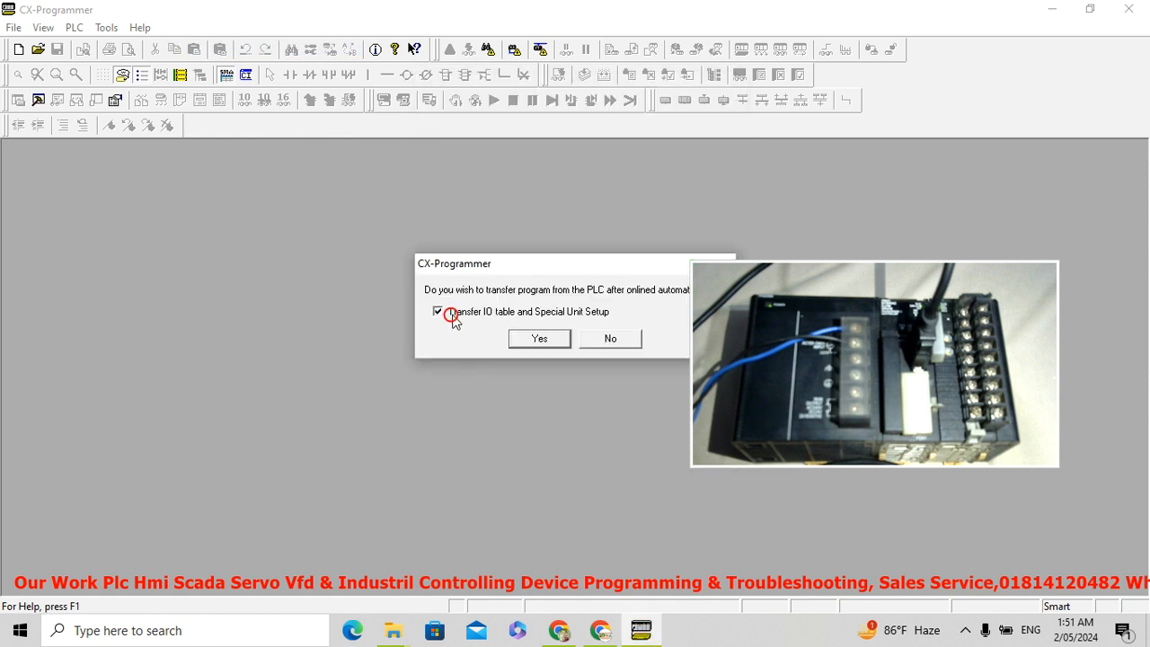
left_click(548, 339)
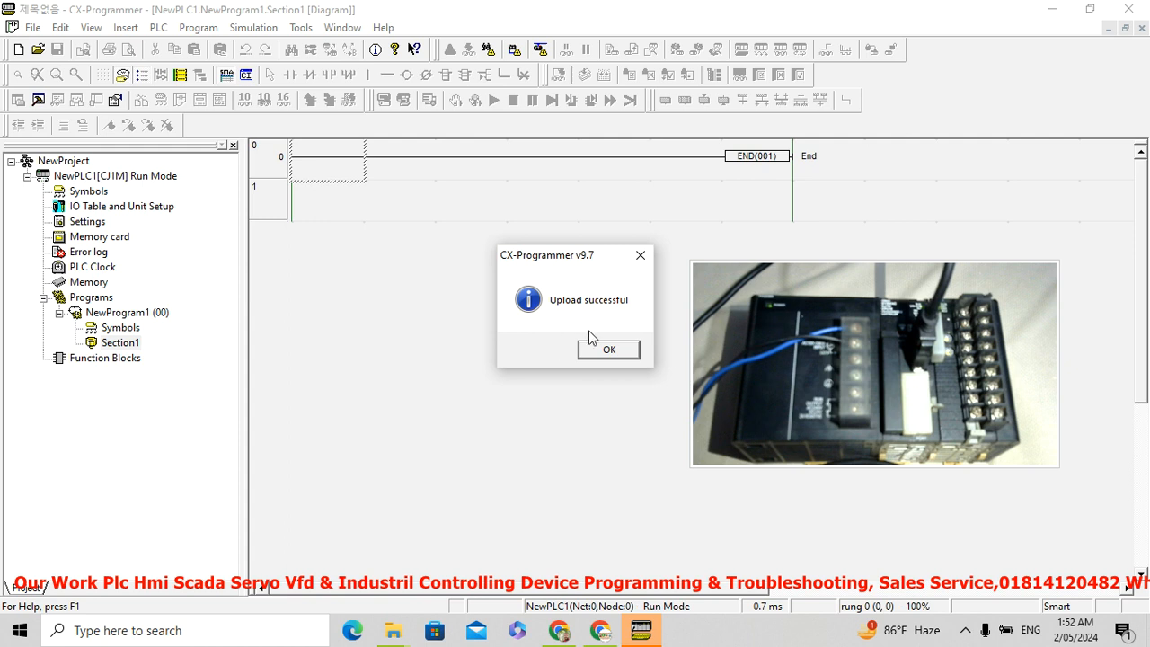
left_click(608, 349)
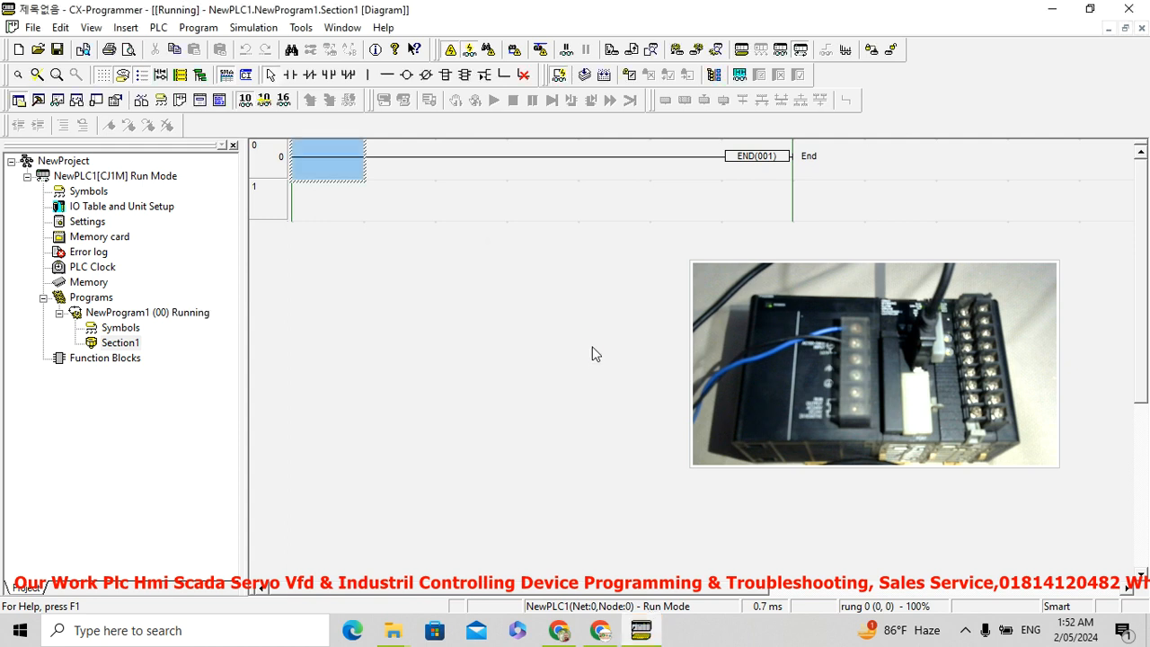
- Open the PLC's IO table, expand the Main Rack and view the parameters of the CJ1W-MAD42 unit in slot 00
double_click(135, 207)
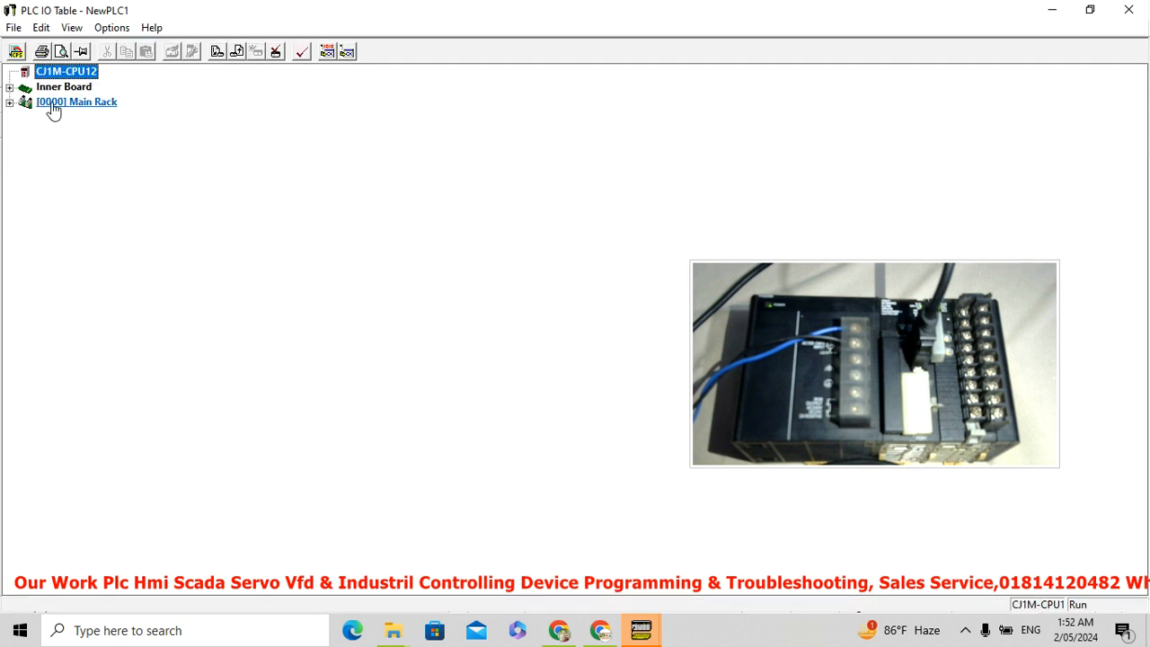
left_click(9, 103)
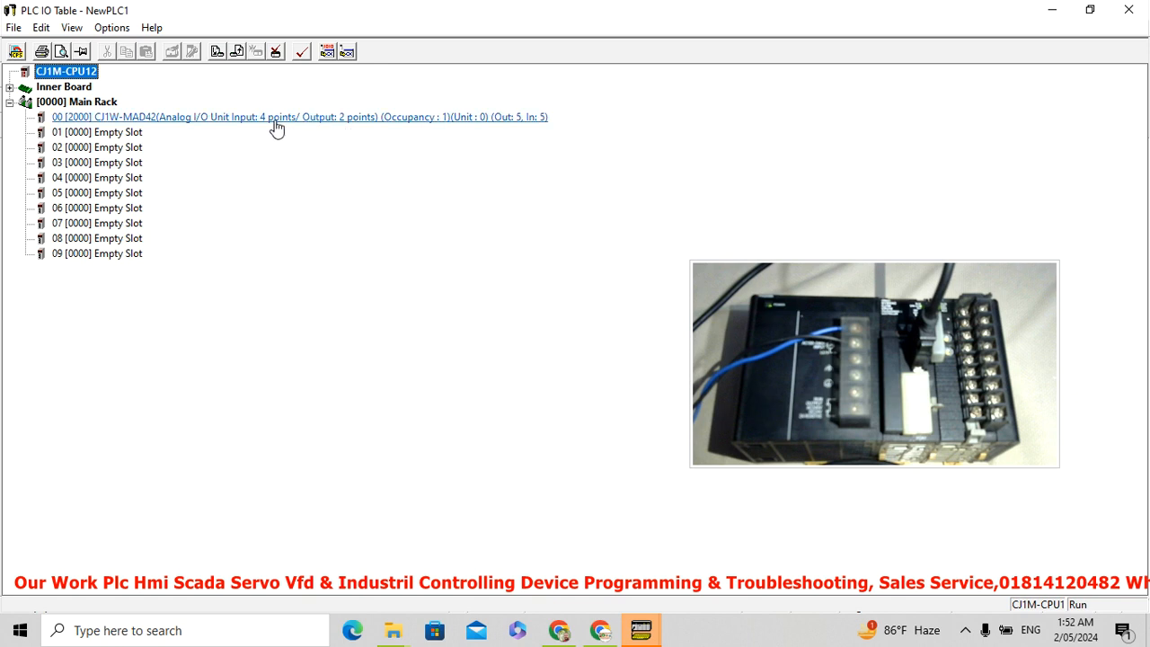
double_click(320, 123)
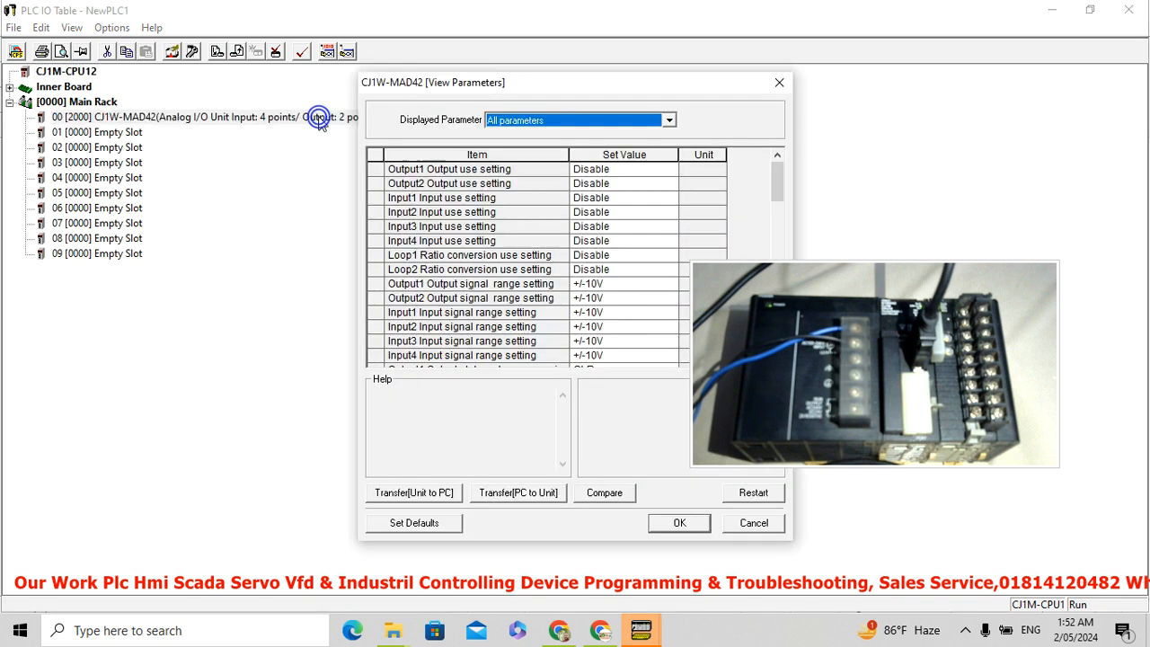
left_click_drag(562, 91, 399, 116)
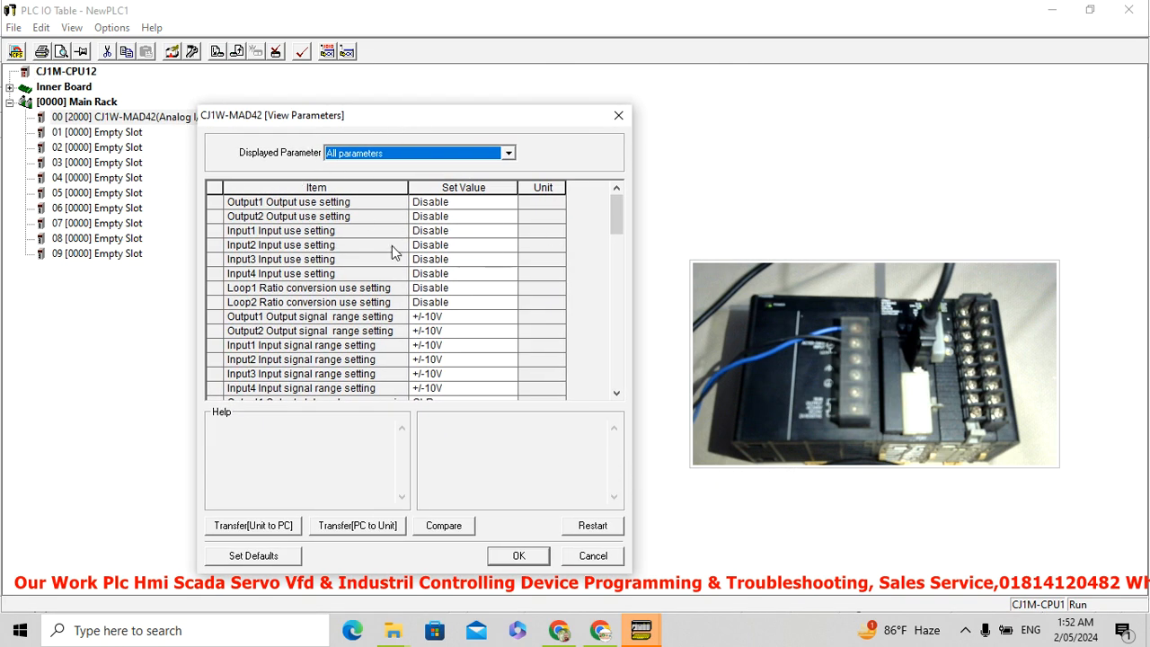
left_click(593, 555)
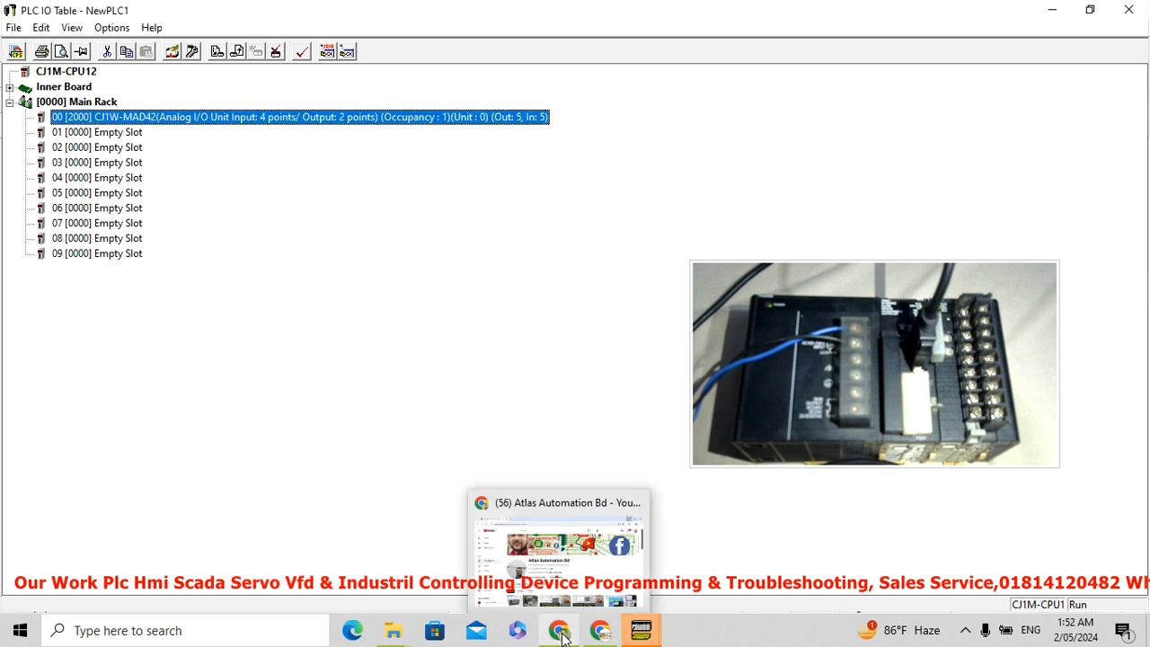
- Switch to the datasheet in Chrome and examine the CJ1W-MAD42 component drawings and the meaning of the RUN indicator
left_click(599, 631)
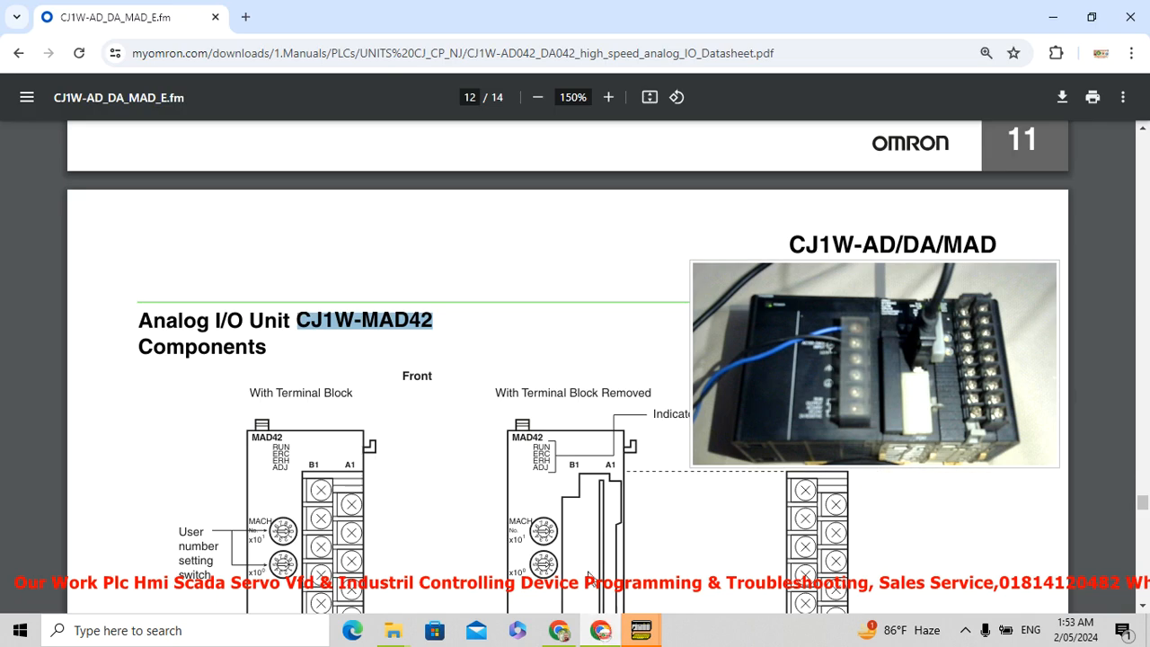
left_click_drag(945, 321, 254, 156)
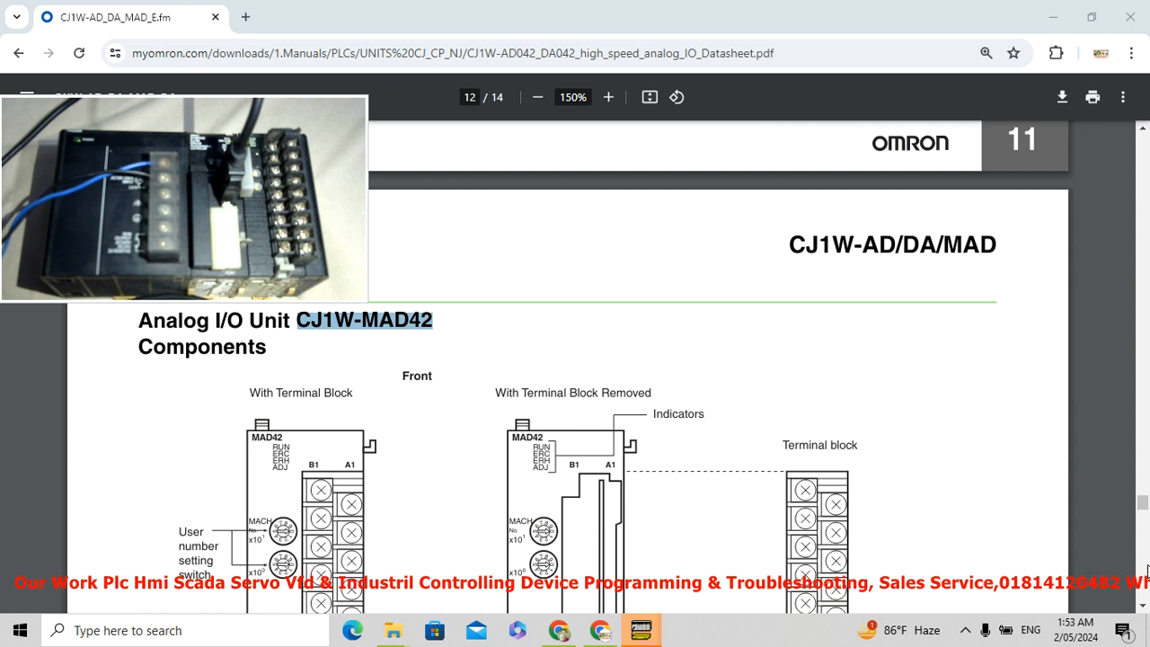
left_click(1143, 605)
left_click(1142, 605)
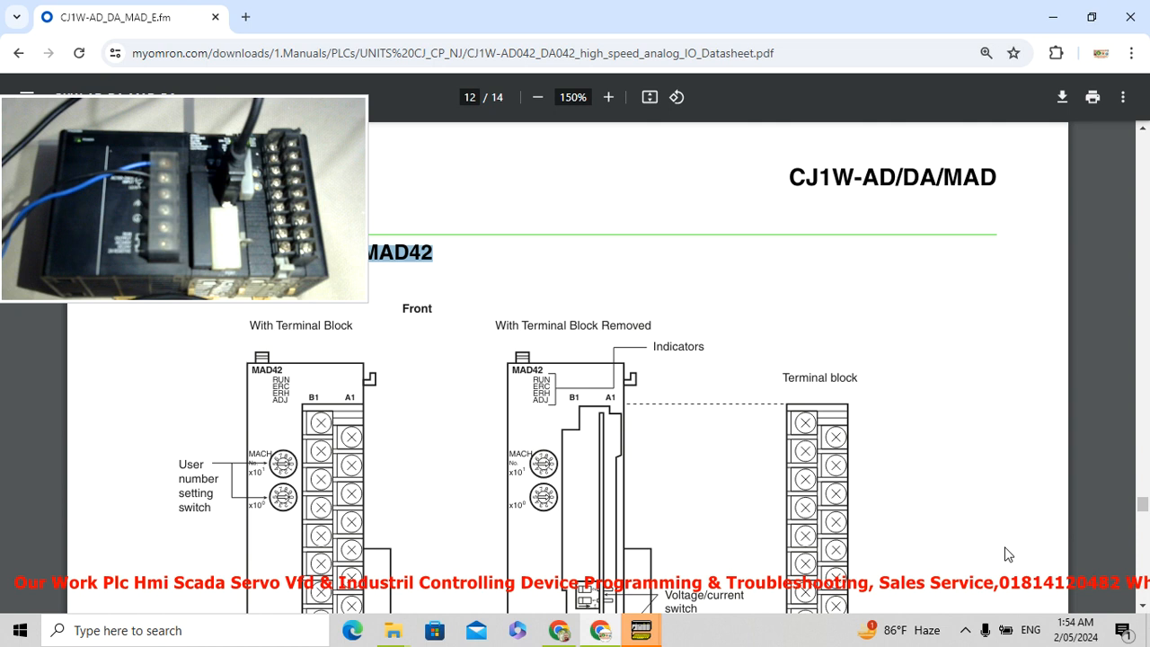
left_click(1144, 607)
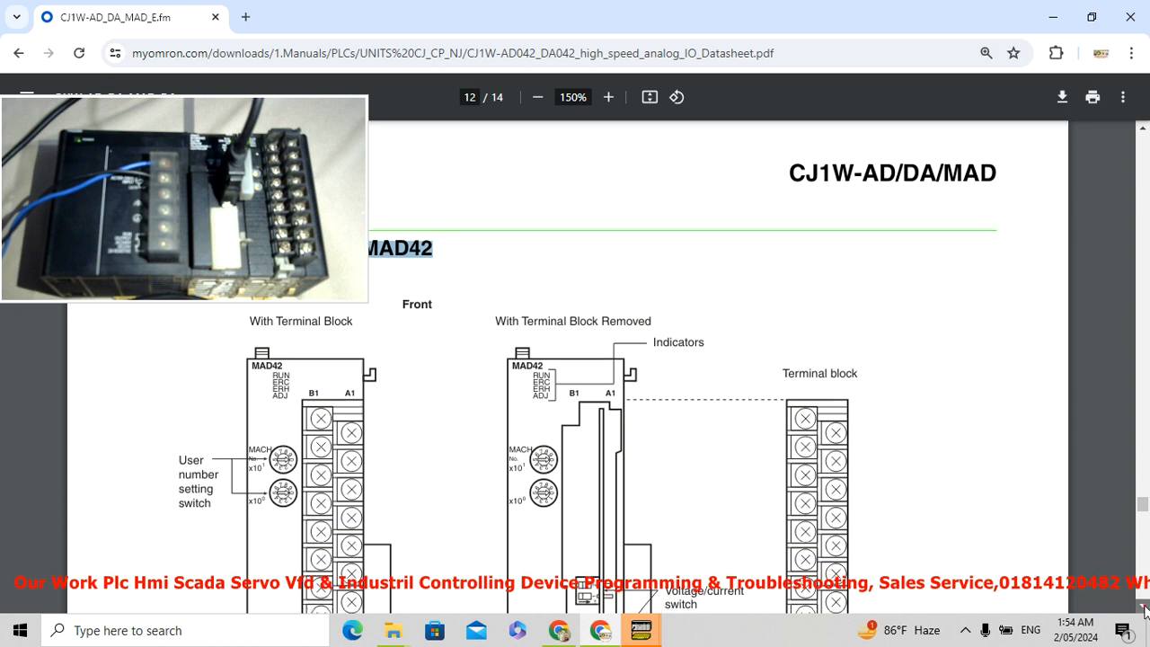
left_click_drag(1143, 607, 1144, 607)
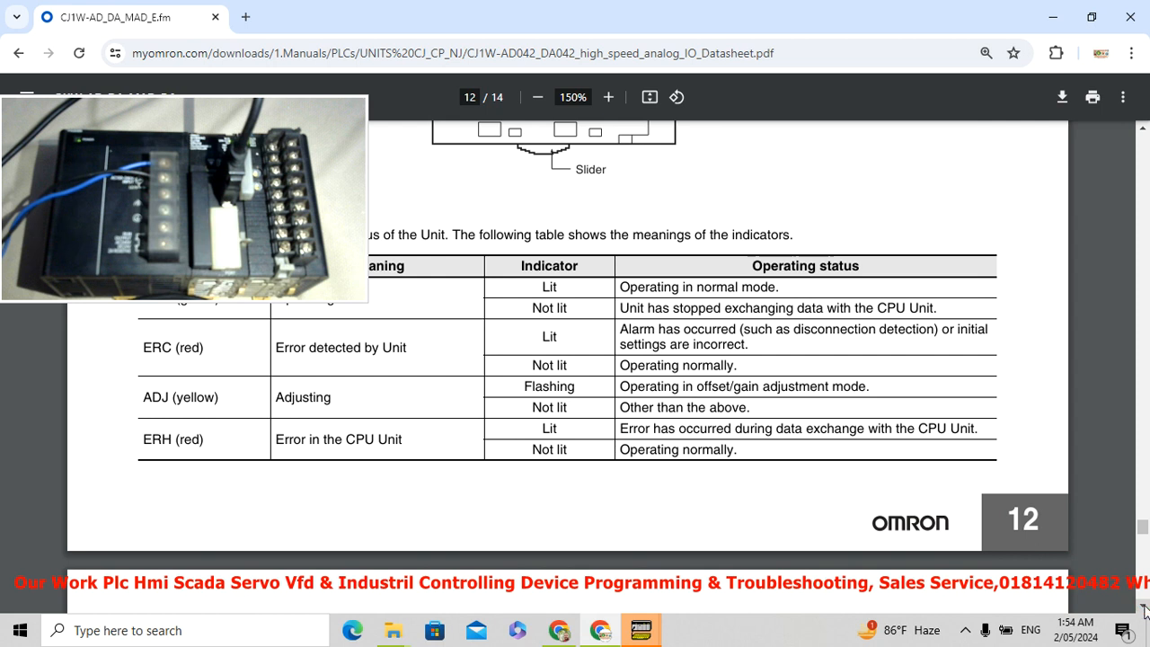
left_click(1143, 131)
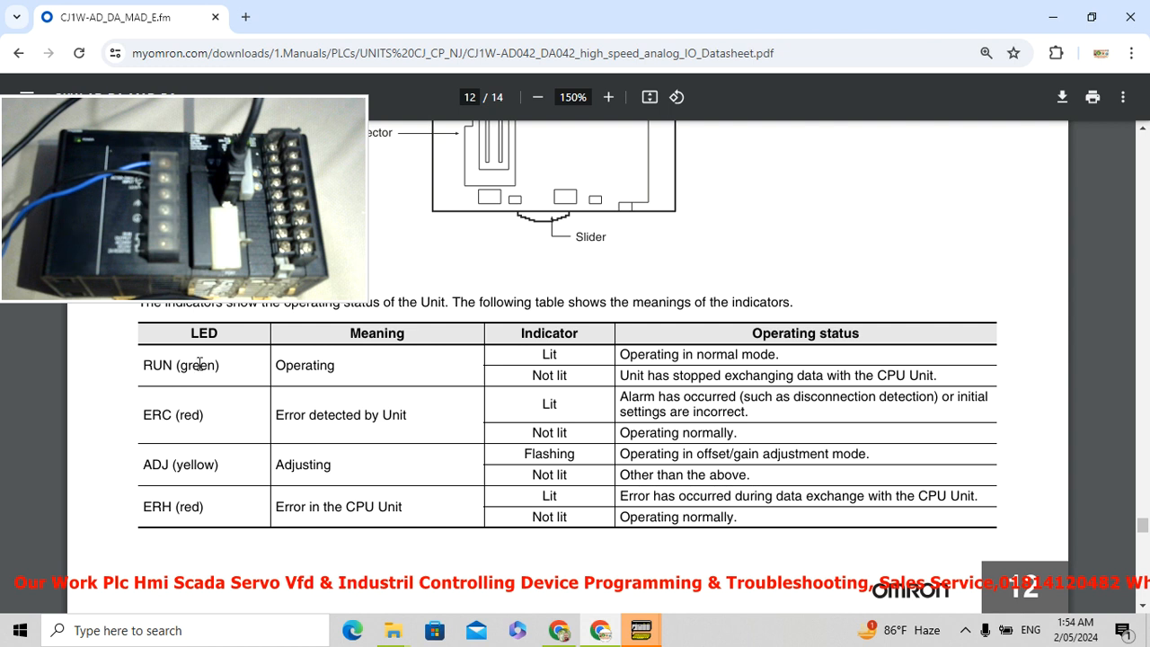
left_click_drag(276, 368, 337, 371)
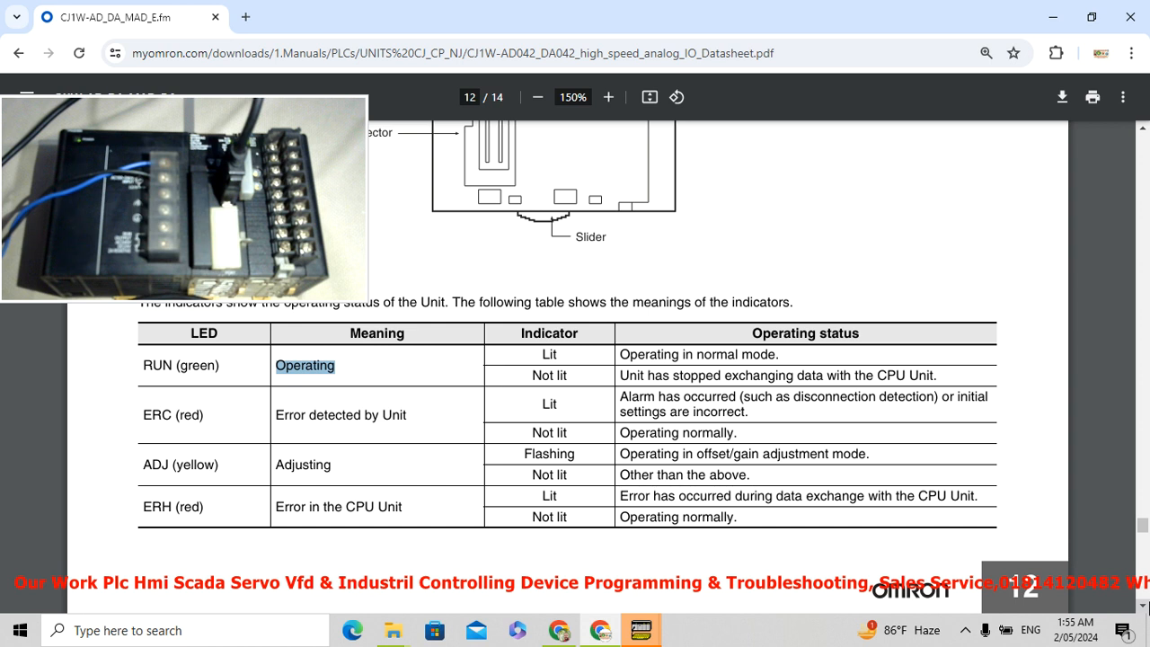
- Examine the CJ1W-MAD42 terminal arrangement diagram, pointing out input 1 terminals A5 and A6 and input 2 terminals B5 and B6
left_click_drag(1143, 607, 1142, 609)
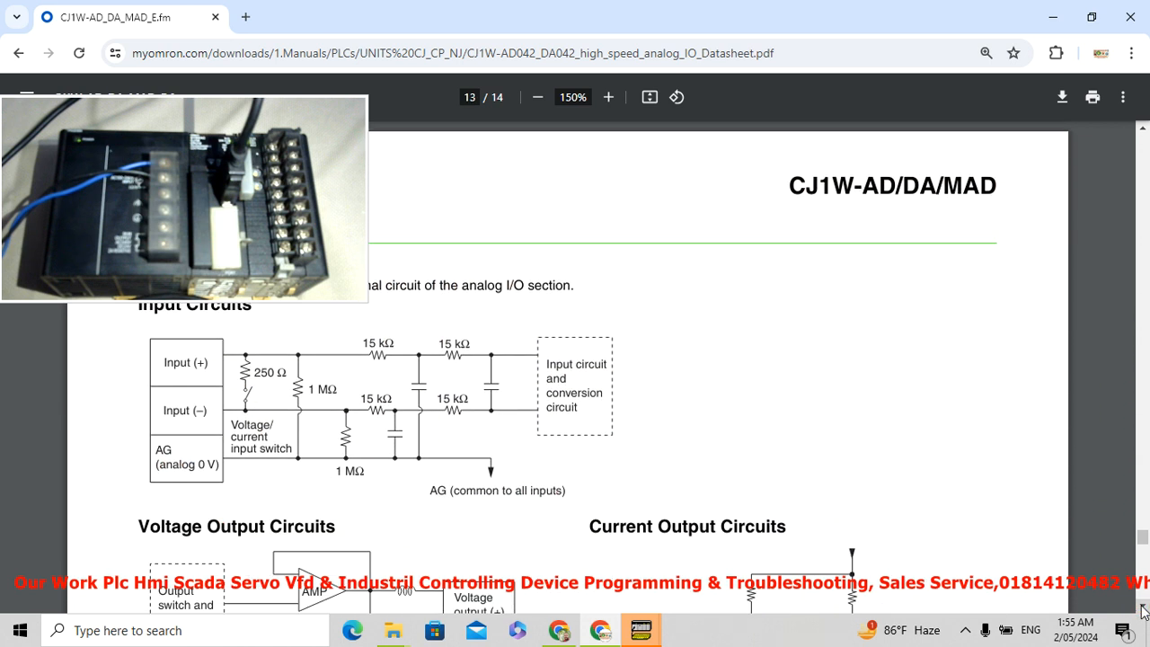
left_click_drag(1142, 609, 1142, 609)
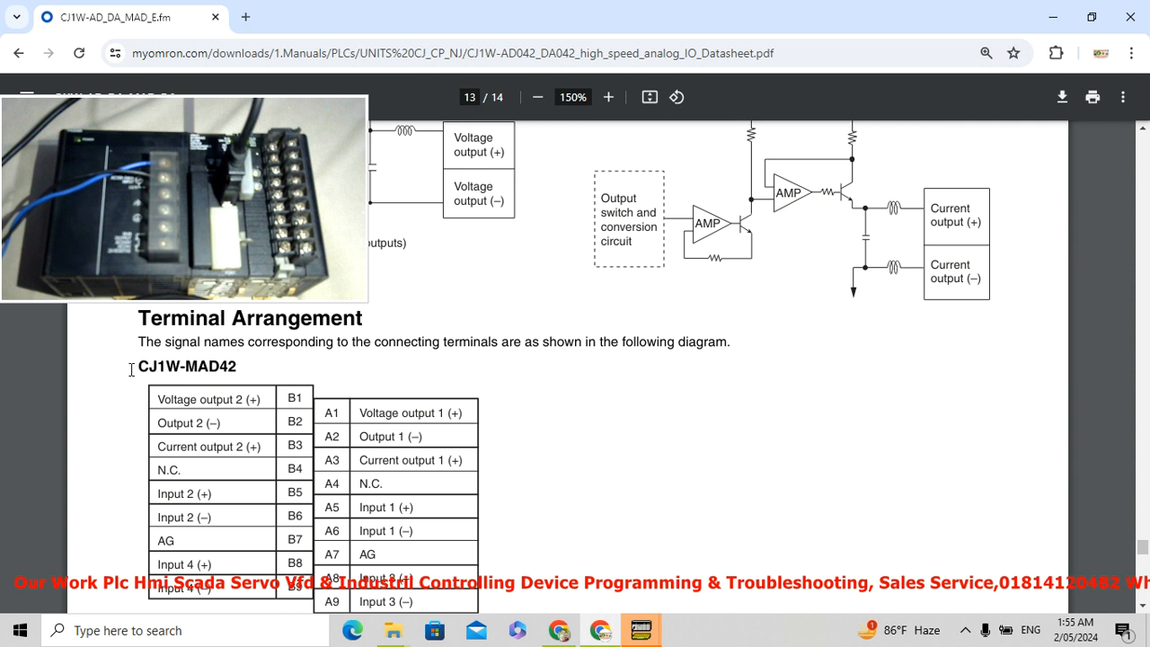
left_click_drag(131, 368, 249, 368)
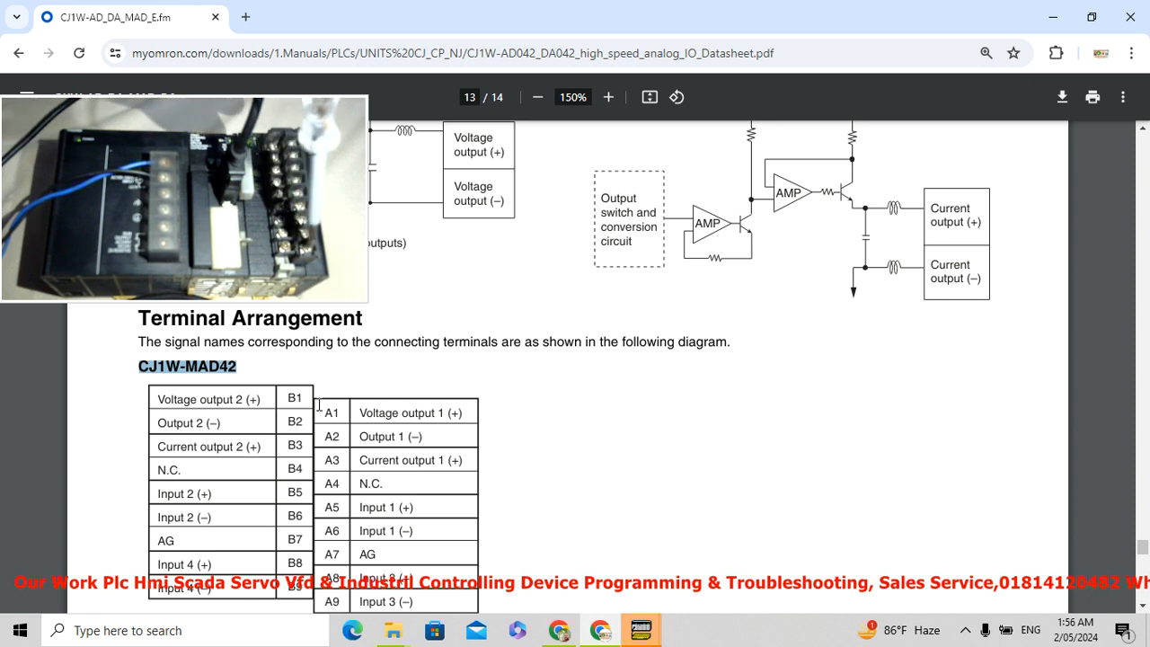
left_click(1143, 605)
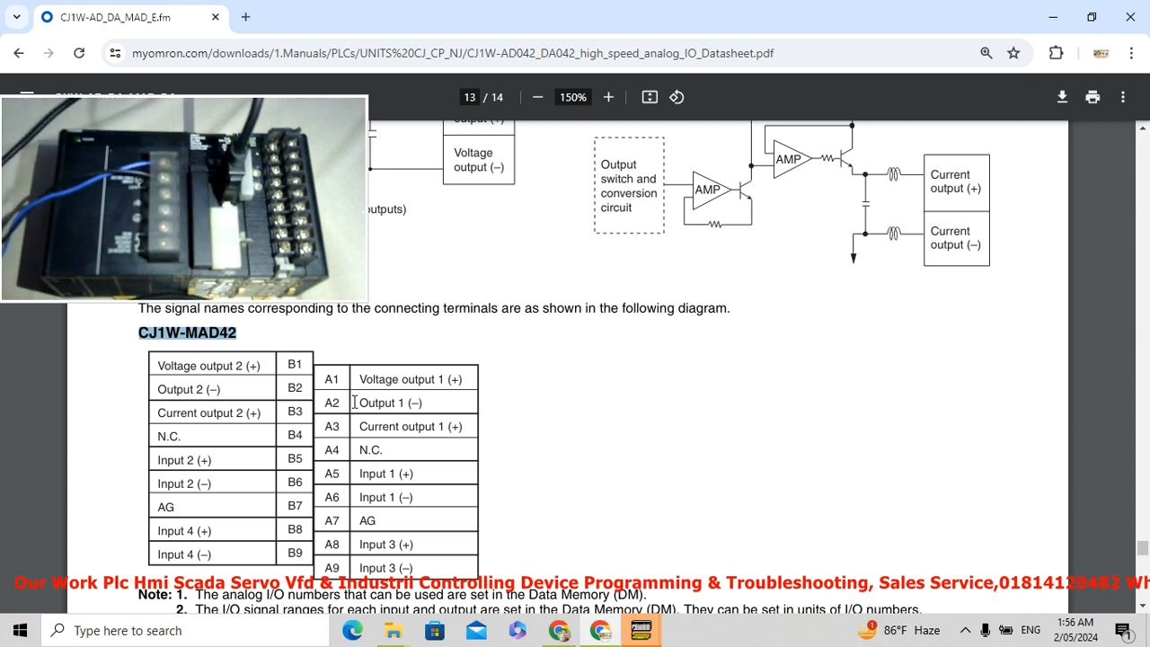
left_click(328, 472)
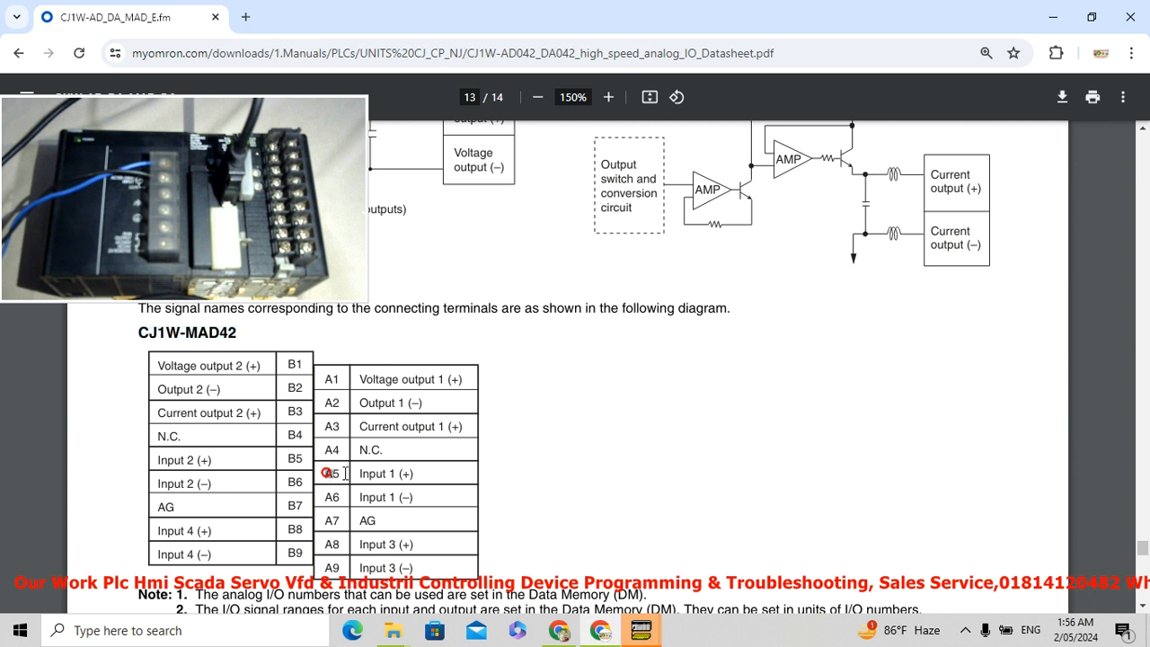
left_click(329, 499)
double_click(331, 499)
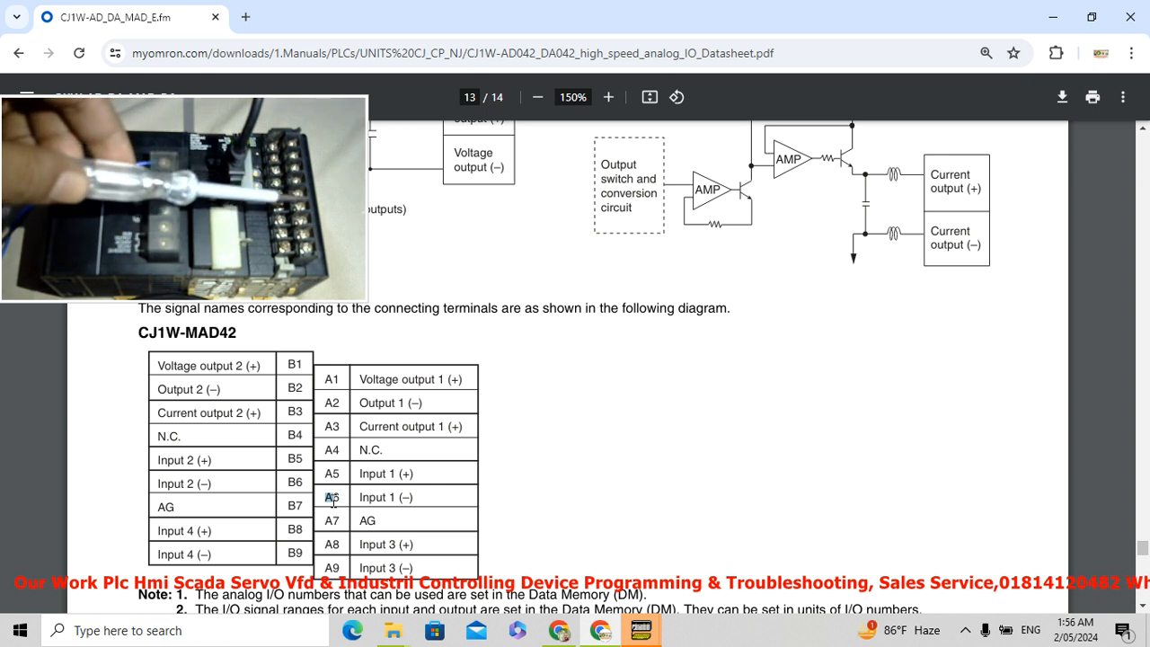
left_click(326, 478)
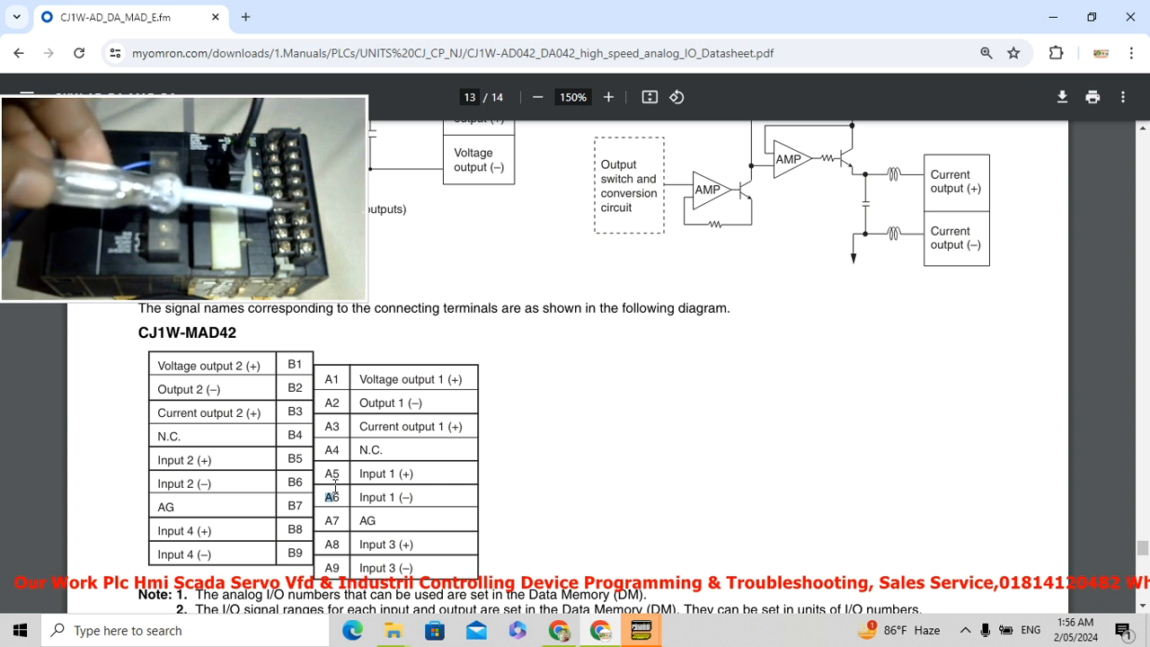
double_click(332, 496)
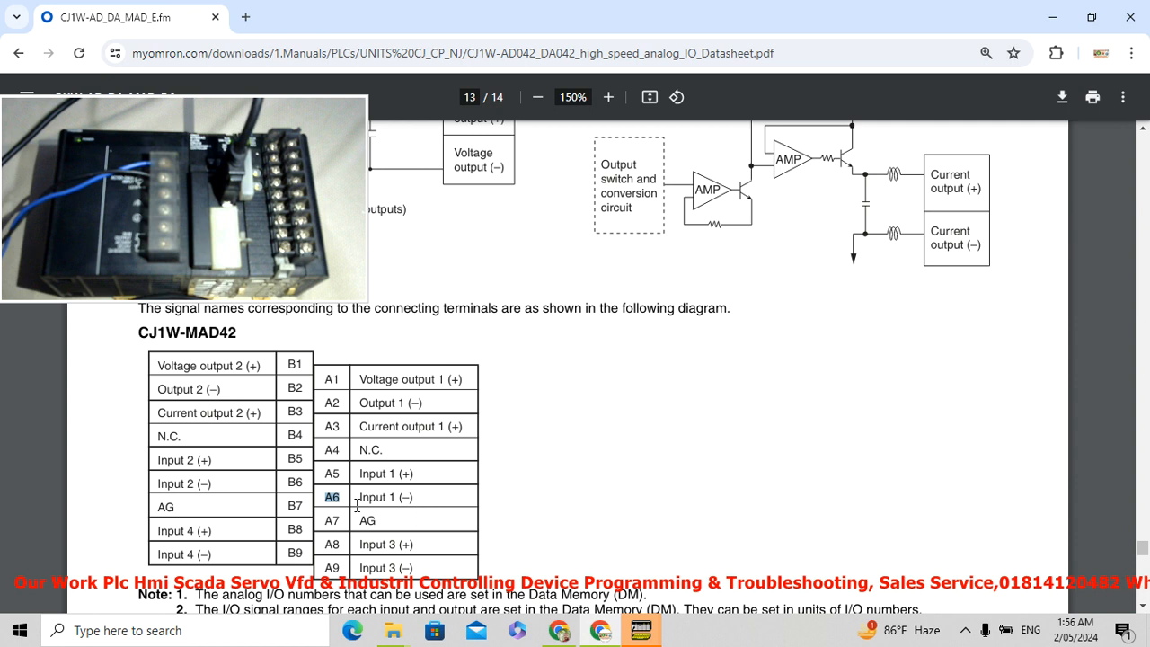
left_click(284, 456)
left_click(289, 481)
- Look through the terminal notes, crimp terminals and unit dimensions, and return to the output circuit diagrams on page 13
left_click(1143, 610)
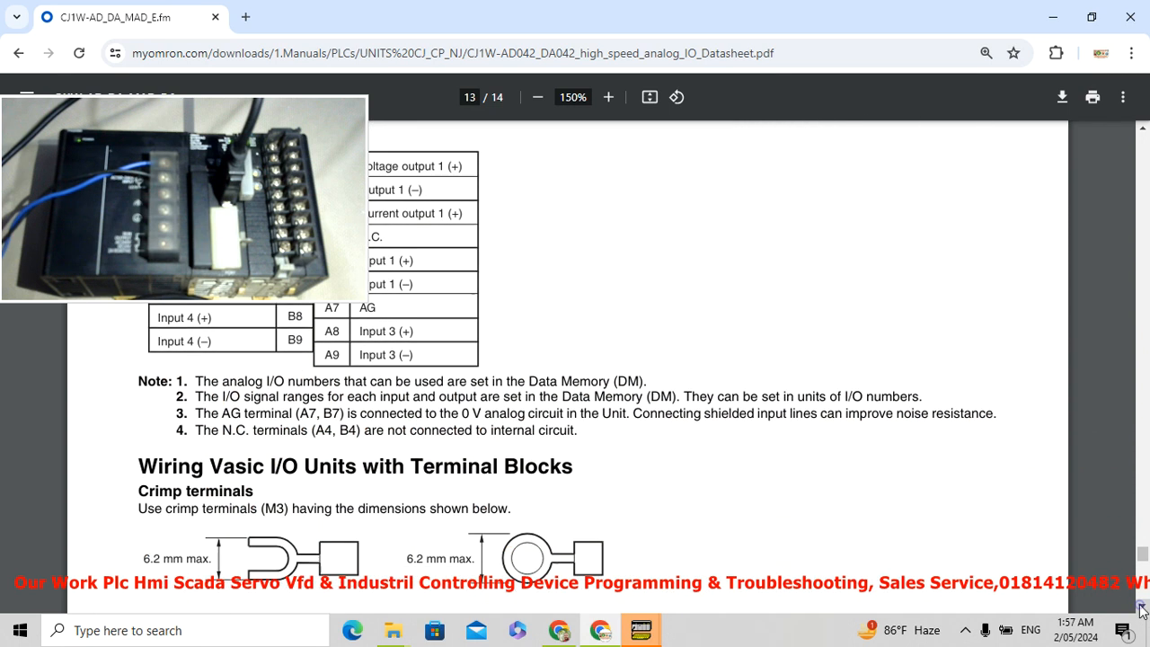
left_click(1141, 610)
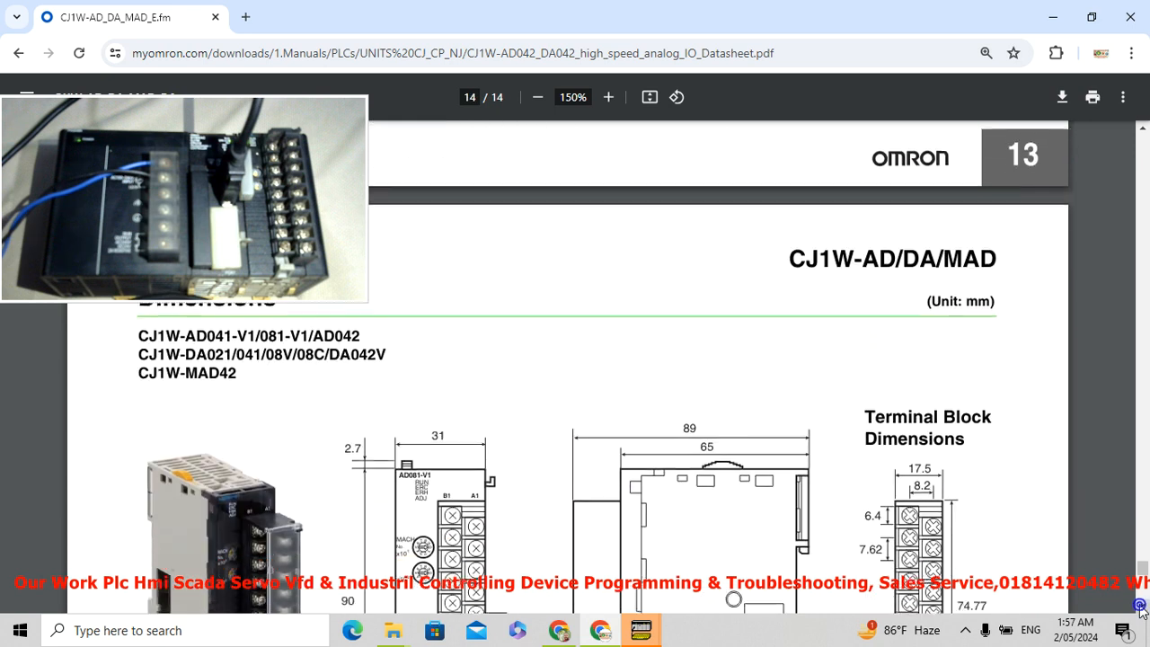
left_click(1141, 608)
left_click(1141, 608)
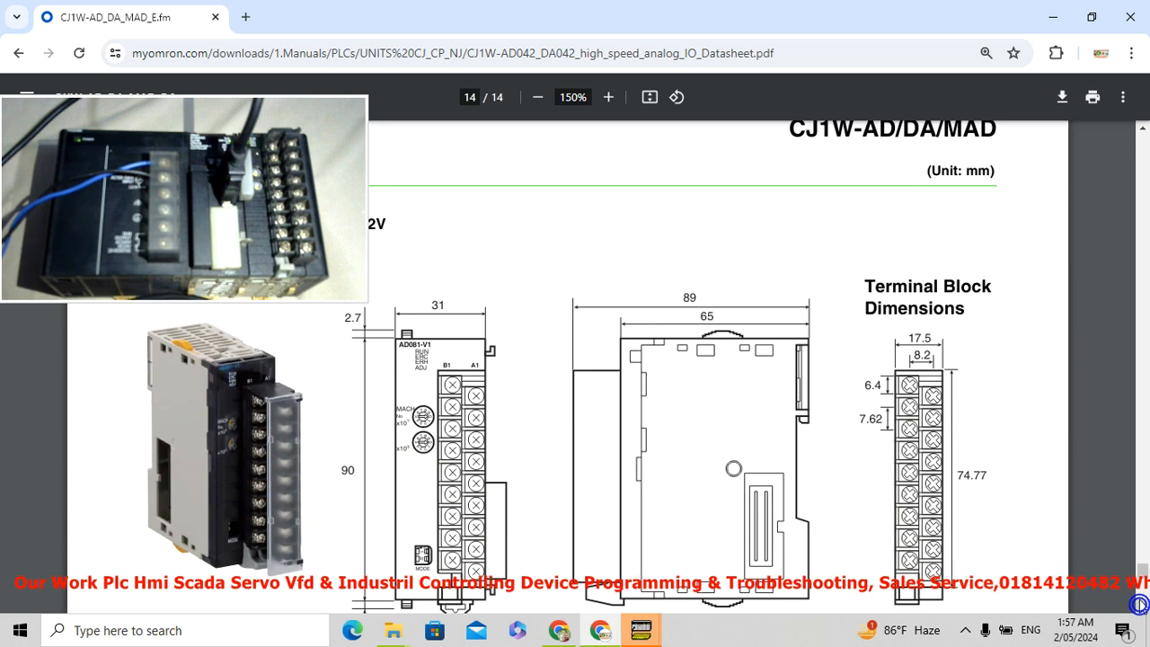
left_click(1142, 131)
left_click(1143, 132)
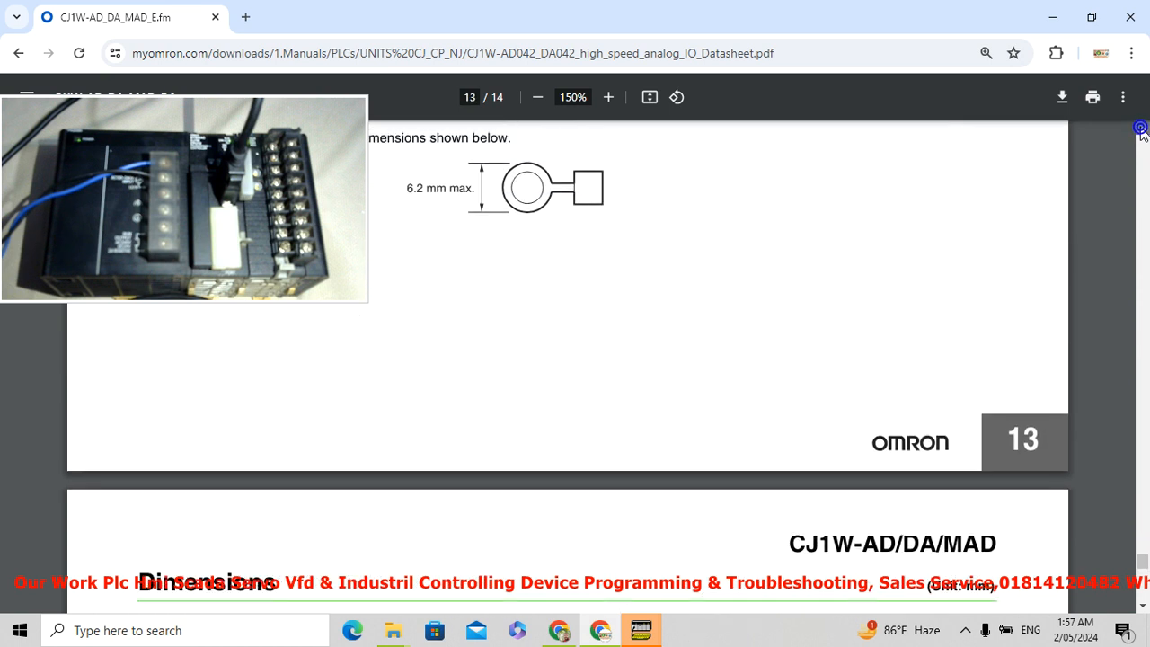
left_click(1143, 132)
left_click(1141, 131)
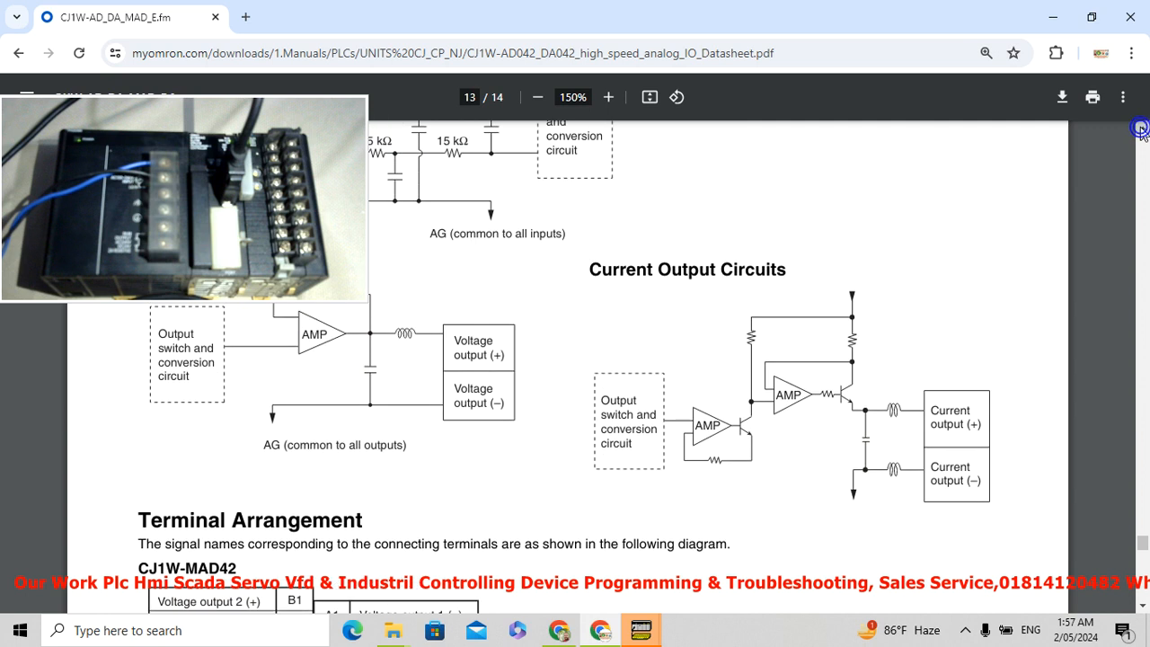
- Examine the datasheet's input and output circuit diagrams, the unit and terminal block dimensions, and the list of related manuals
left_click(1141, 131)
left_click(1141, 131)
left_click(1142, 131)
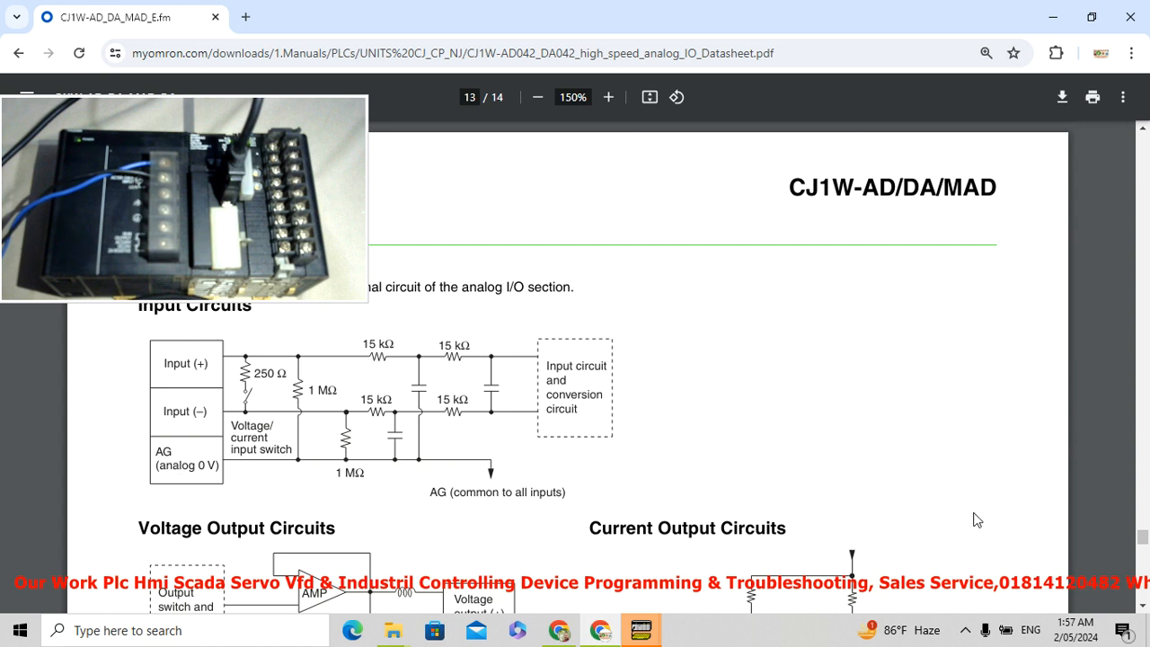
left_click(1143, 605)
left_click(1143, 606)
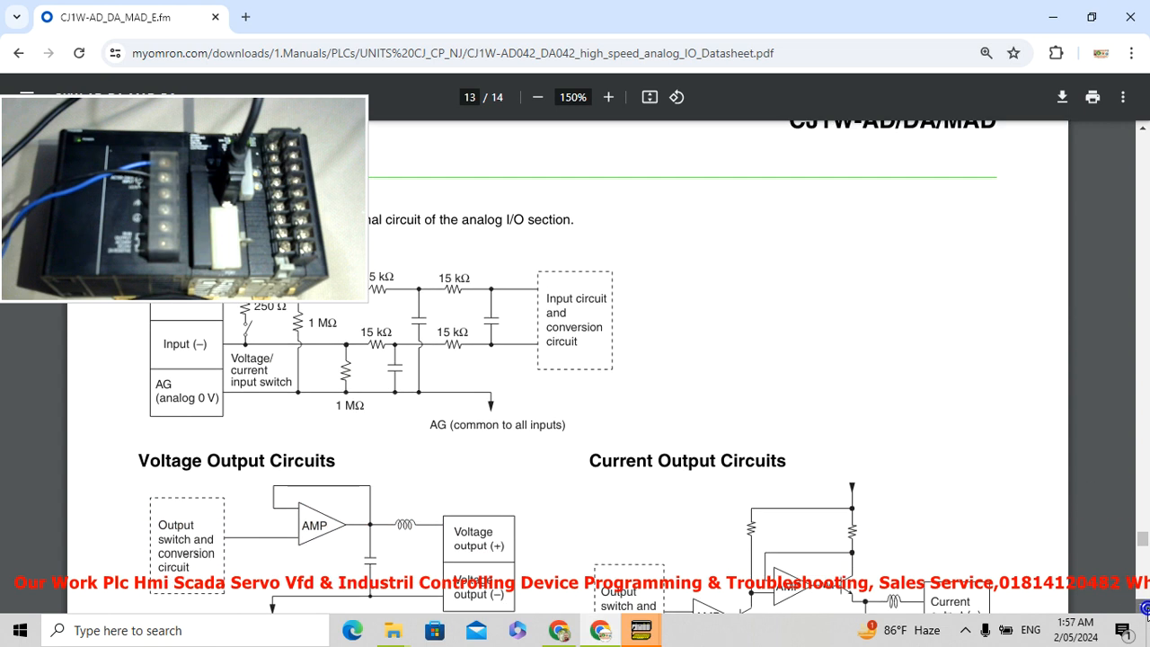
left_click(1146, 608)
left_click(1145, 608)
left_click(1145, 608)
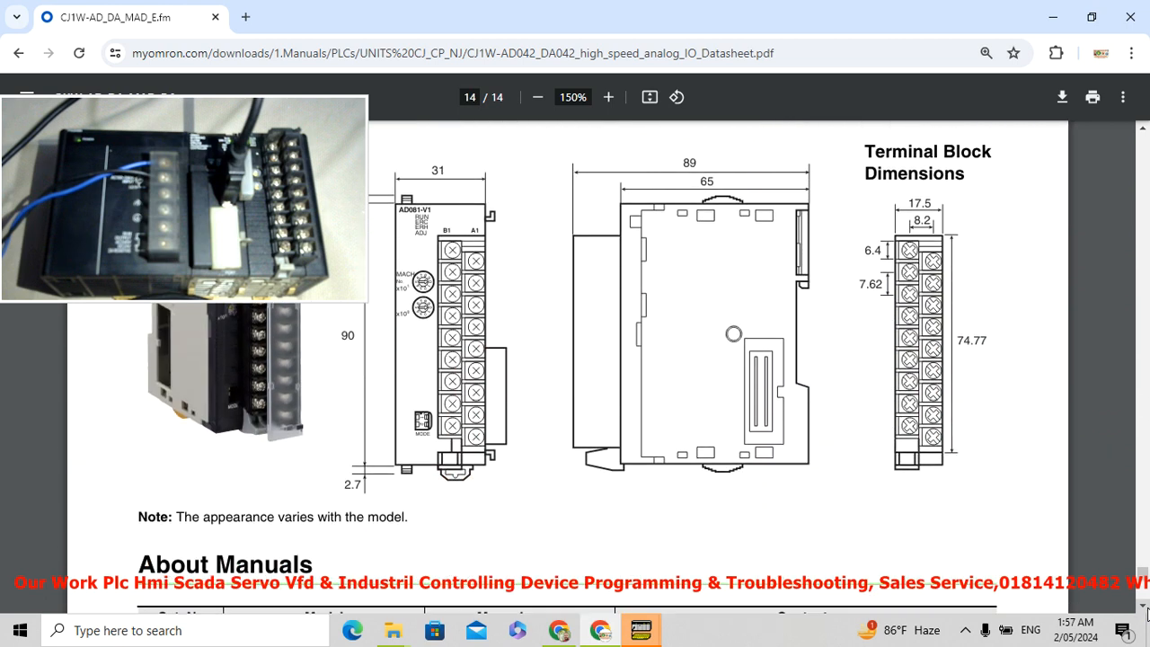
left_click(1145, 609)
left_click(1145, 609)
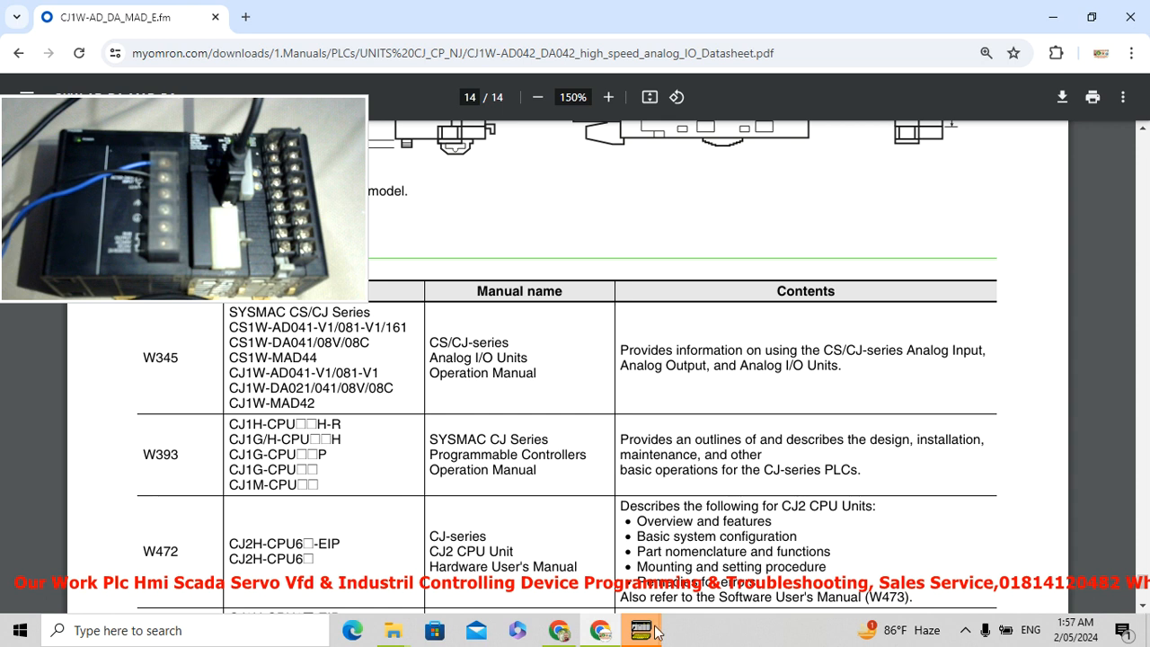
- Switch to CX-Programmer, close and reopen the PLC's IO table, and open the parameters of the CJ1W-MAD42 unit in slot 00
mouse_move(654, 633)
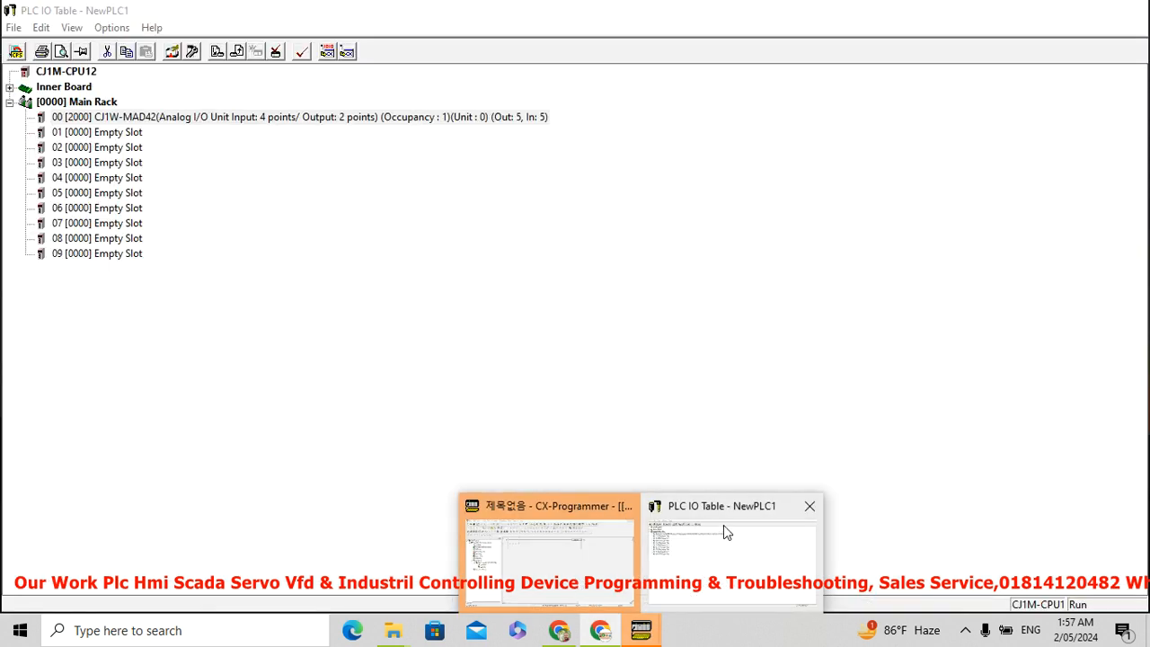
left_click(723, 524)
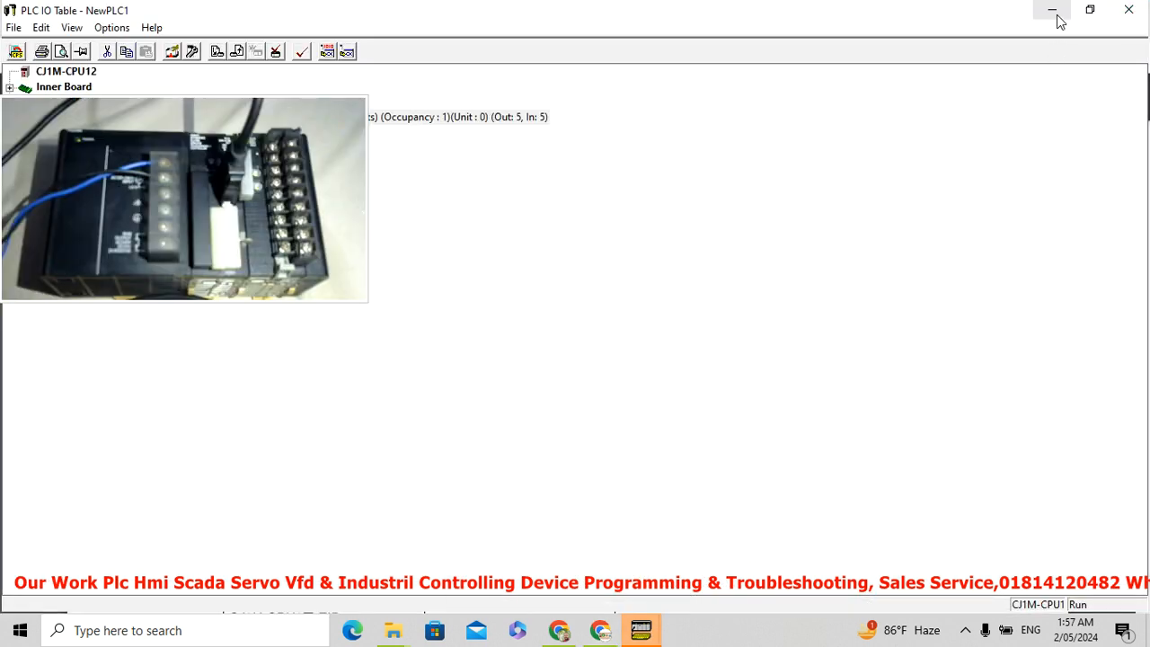
left_click_drag(316, 228, 399, 334)
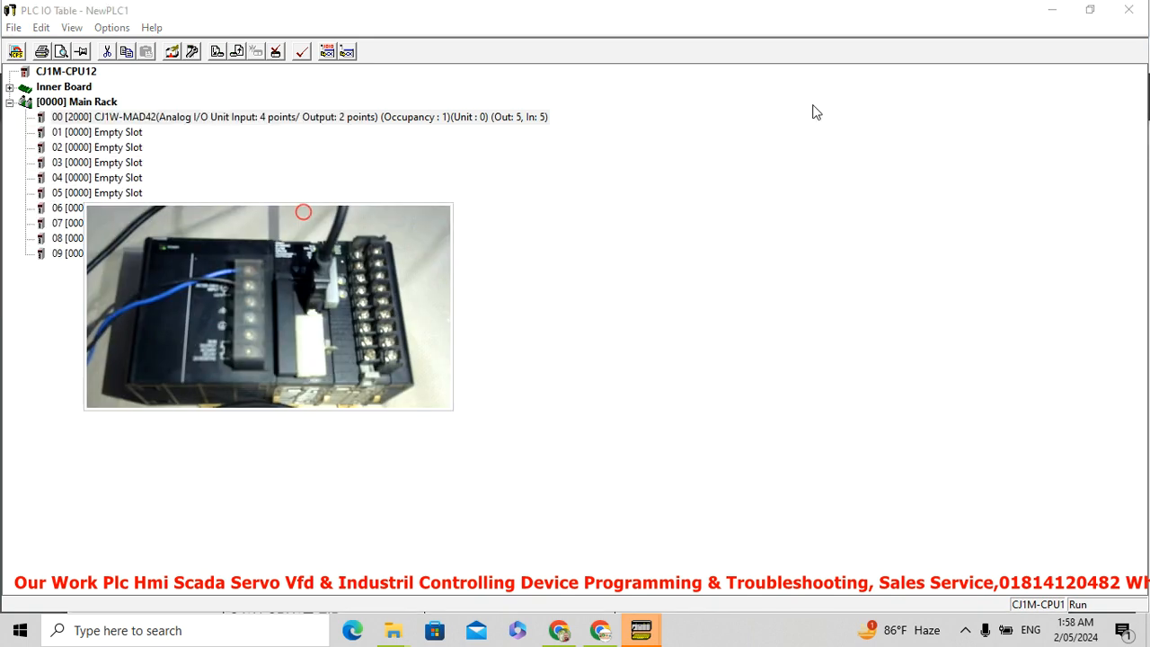
left_click(1128, 9)
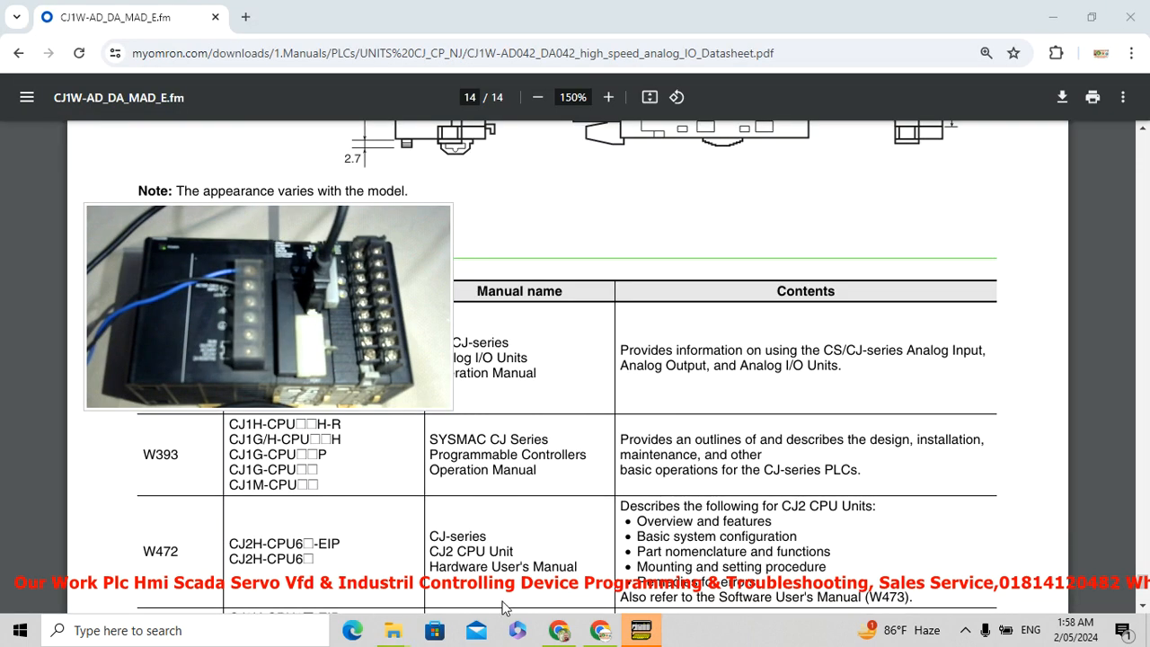
left_click(642, 631)
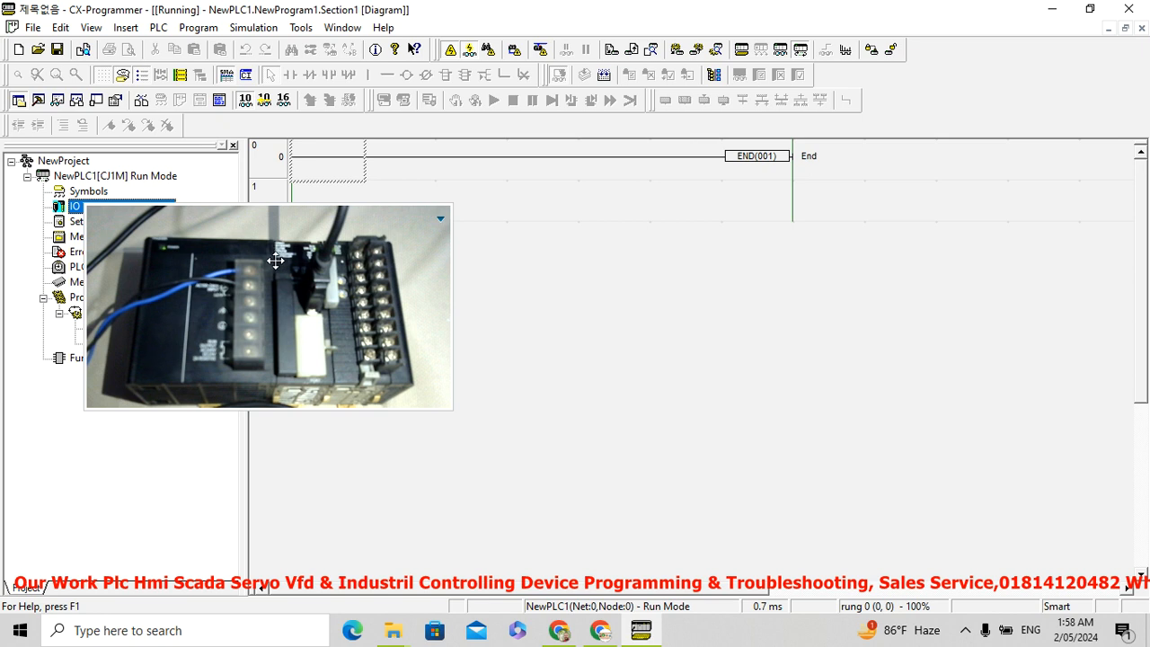
left_click_drag(281, 262, 508, 297)
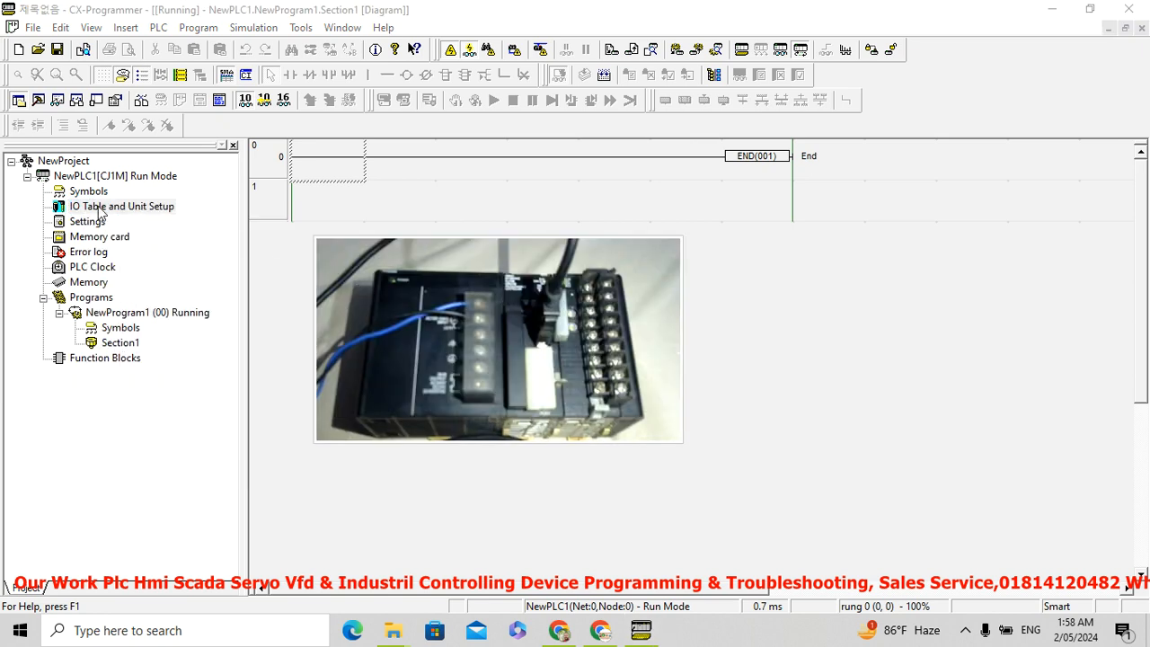
double_click(154, 205)
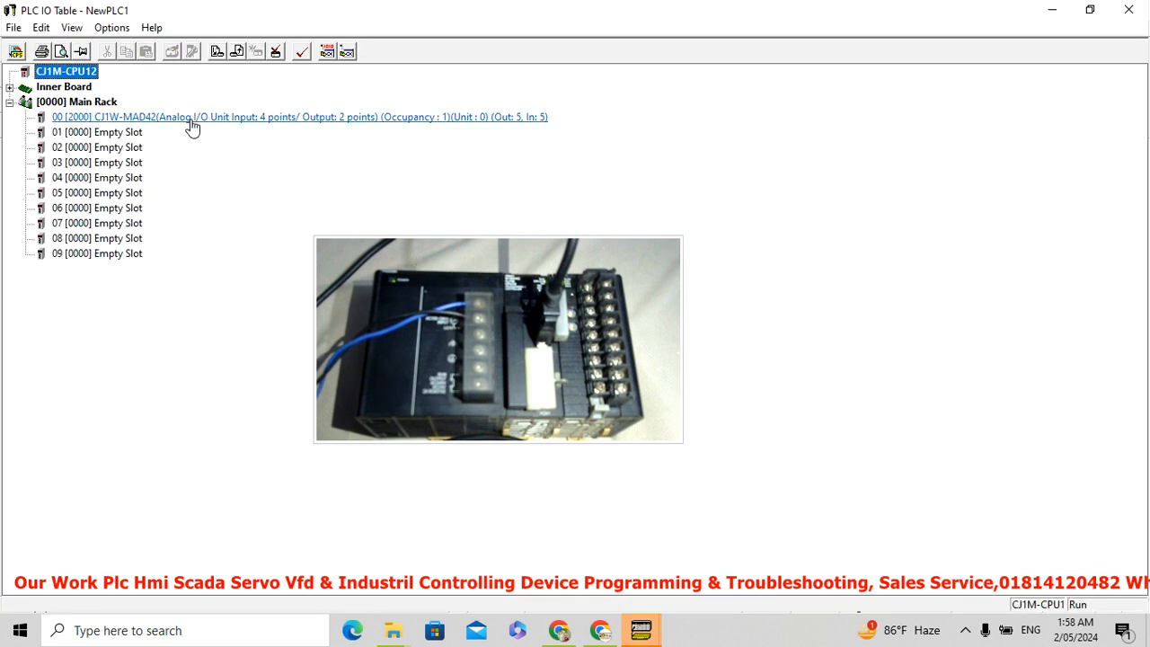
left_click(189, 118)
double_click(203, 120)
left_click_drag(458, 295, 126, 342)
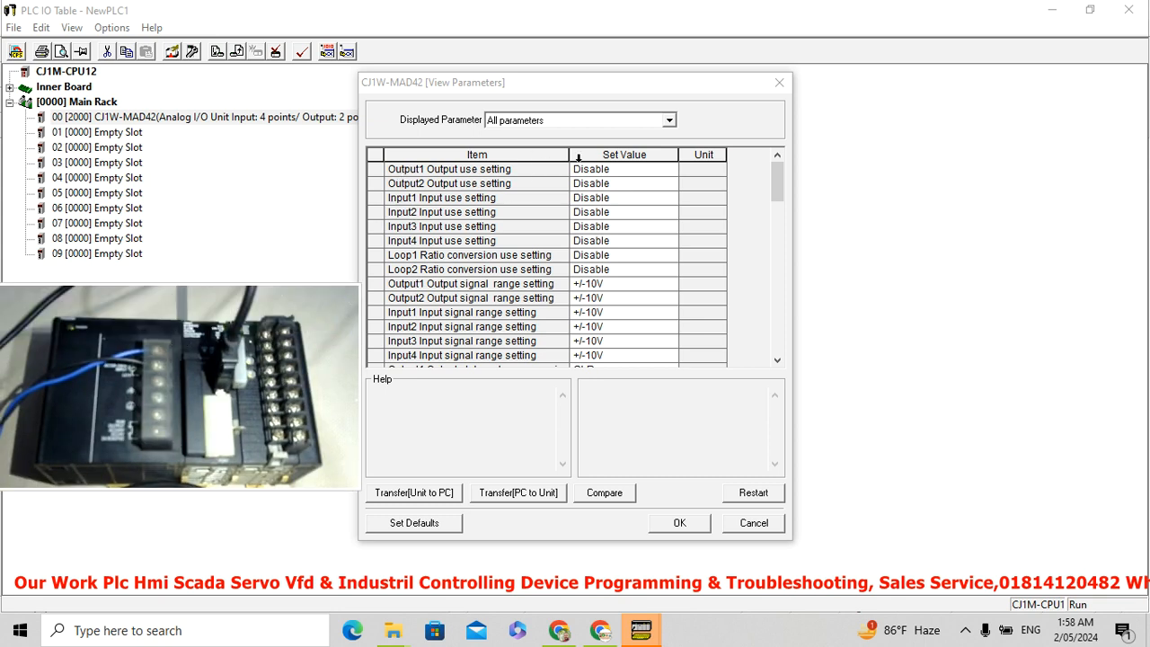
- Display the CIO Area parameters and check the addresses of the Input1 to Input4 conversion values
left_click(666, 123)
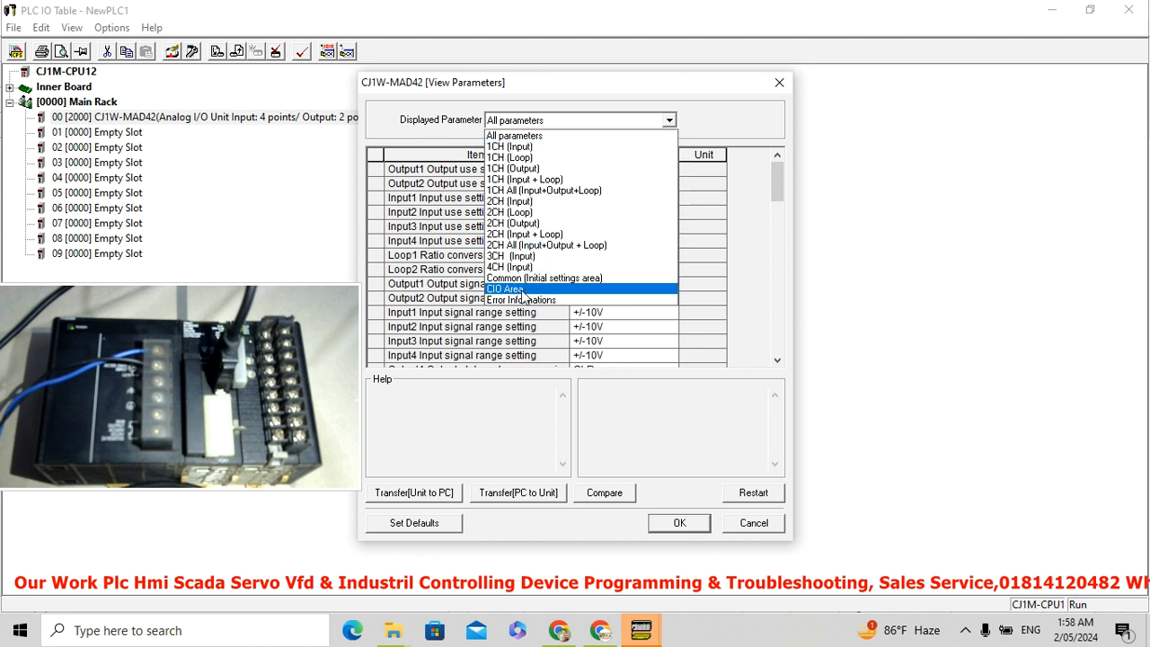
left_click(523, 290)
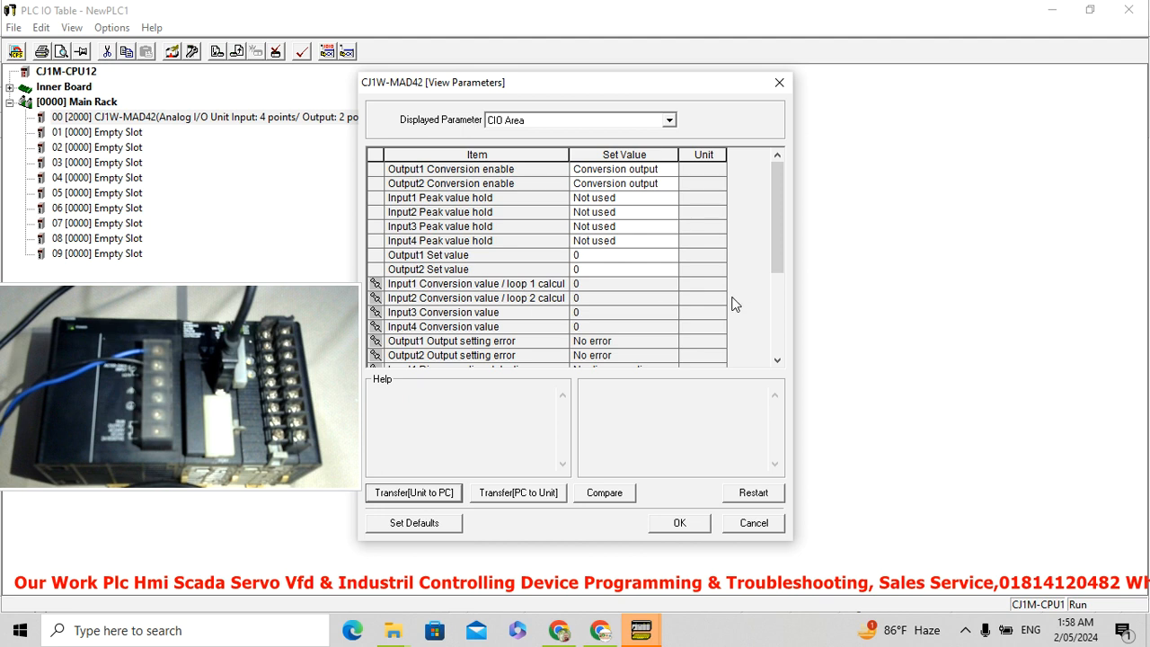
left_click(666, 283)
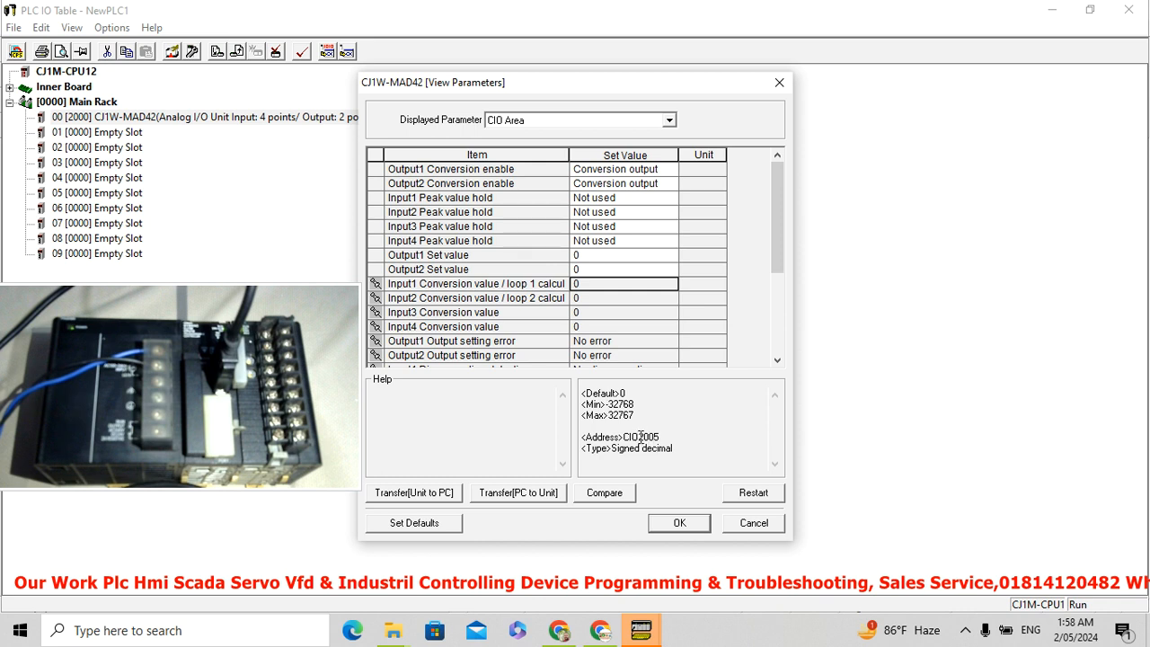
left_click_drag(640, 437, 664, 434)
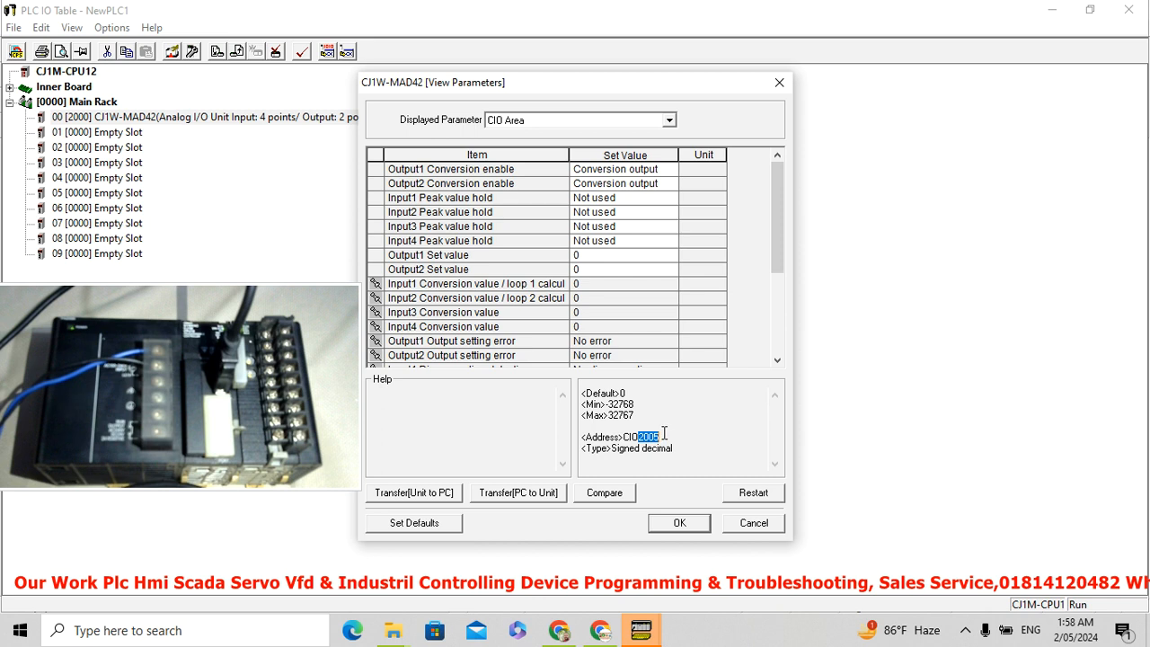
left_click(663, 436)
left_click_drag(641, 435, 663, 436)
left_click(670, 301)
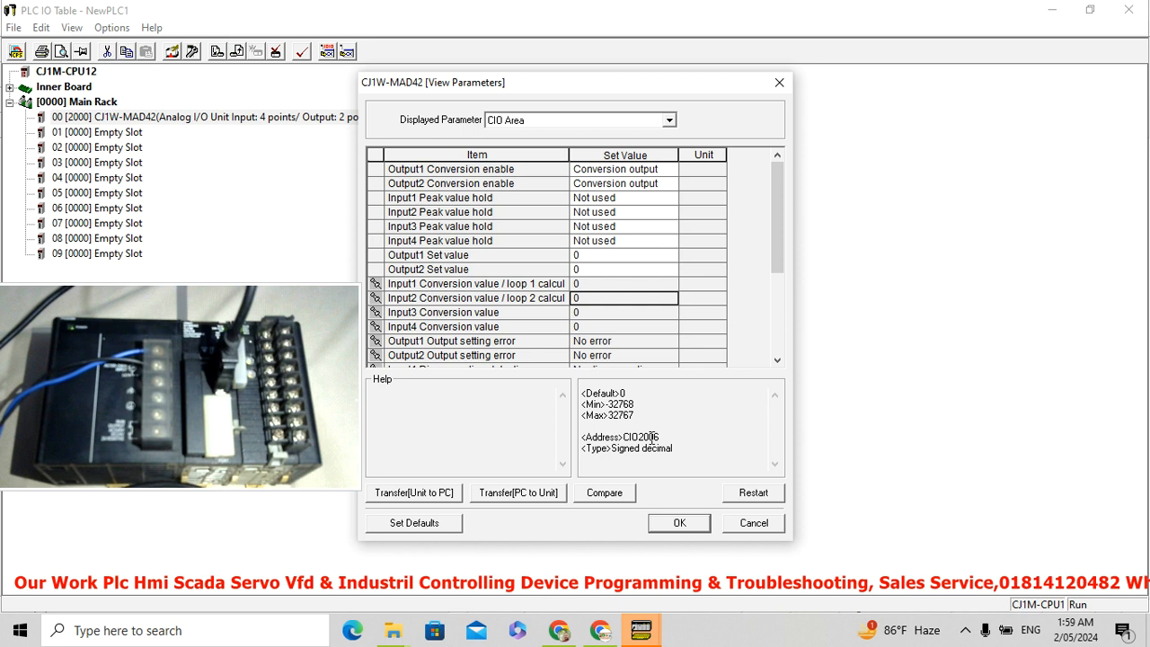
left_click(671, 315)
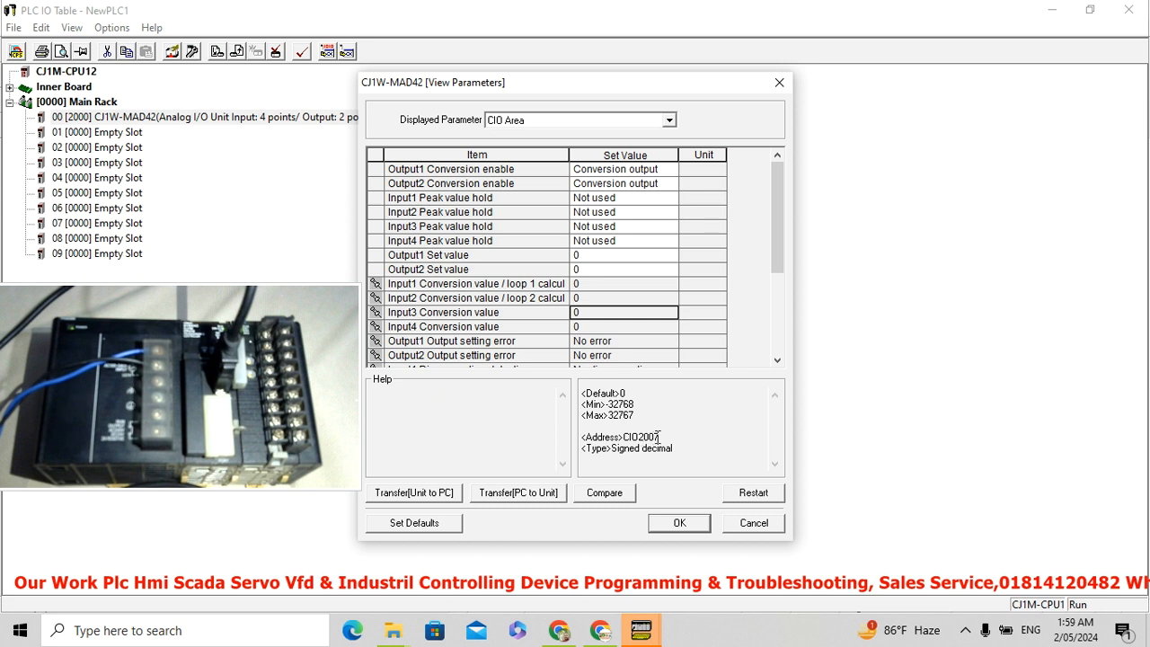
left_click(669, 326)
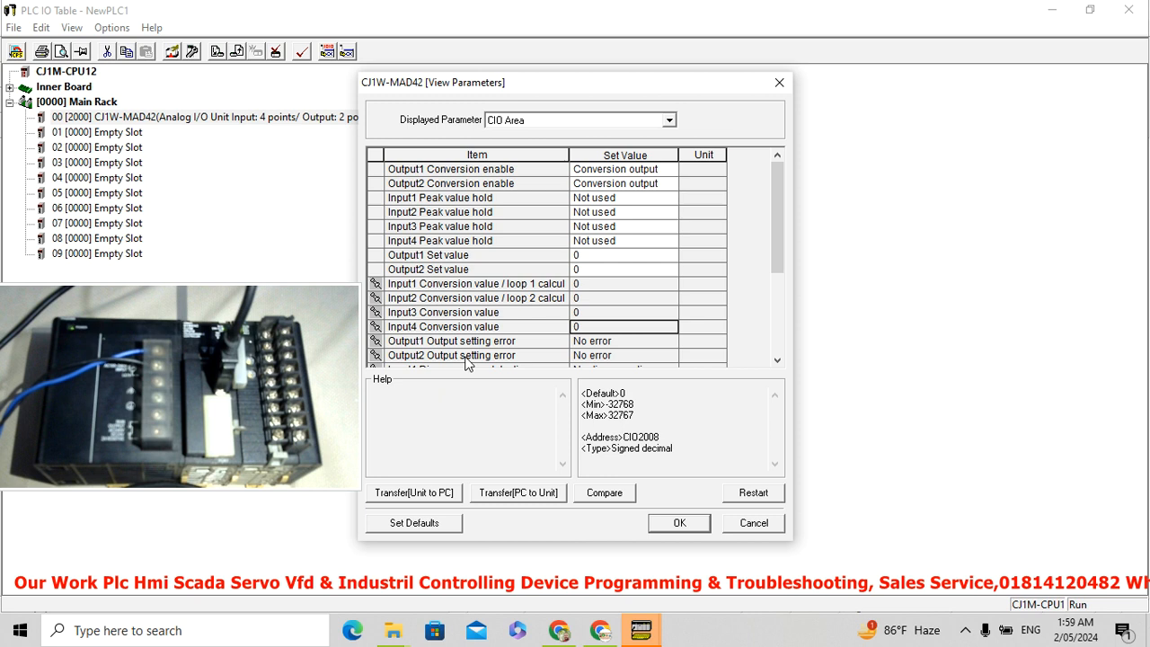
- Check the address and available options of the Output1 and Output2 output setting error items
left_click(669, 340)
left_click(669, 341)
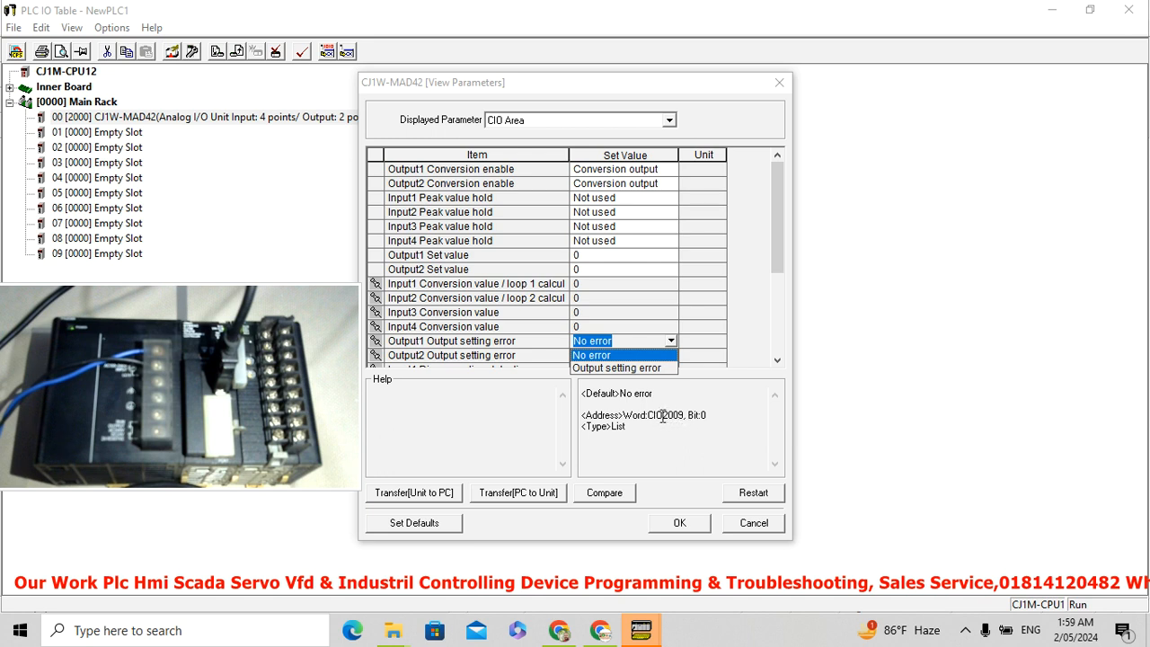
left_click(779, 256)
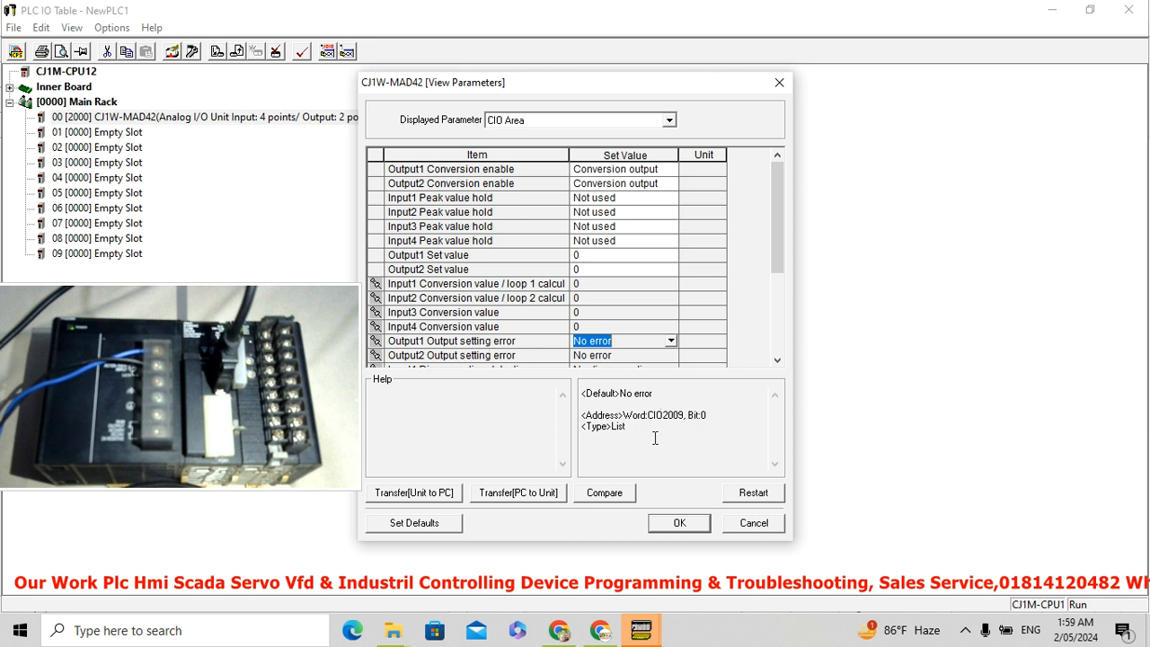
left_click(671, 354)
left_click(671, 354)
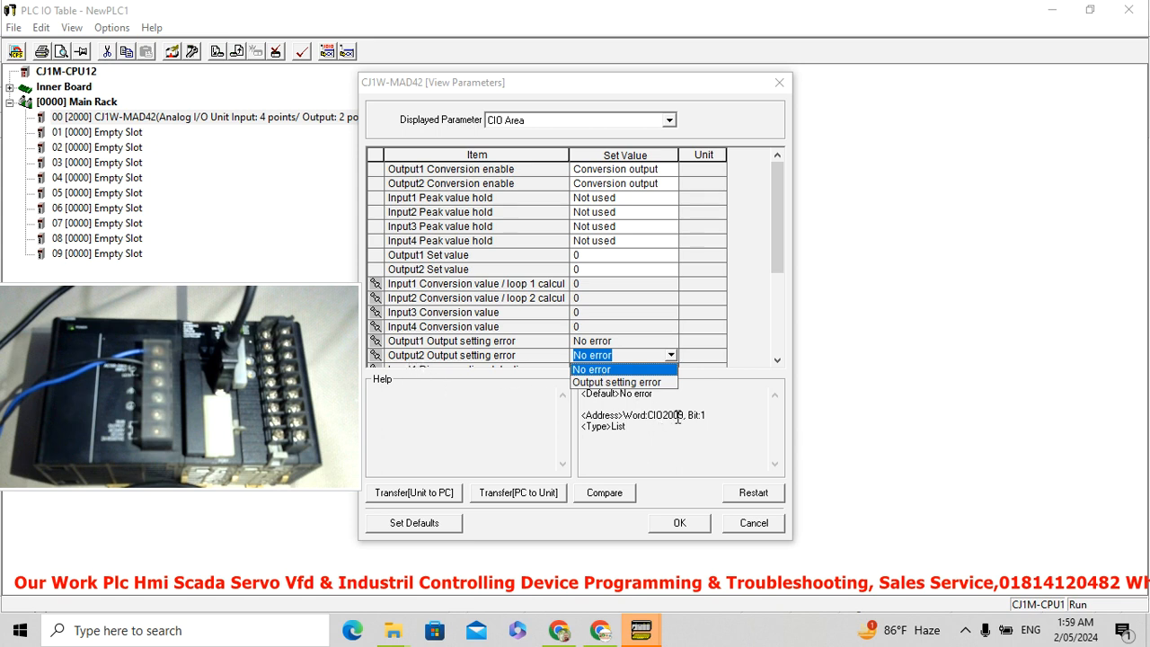
left_click(689, 359)
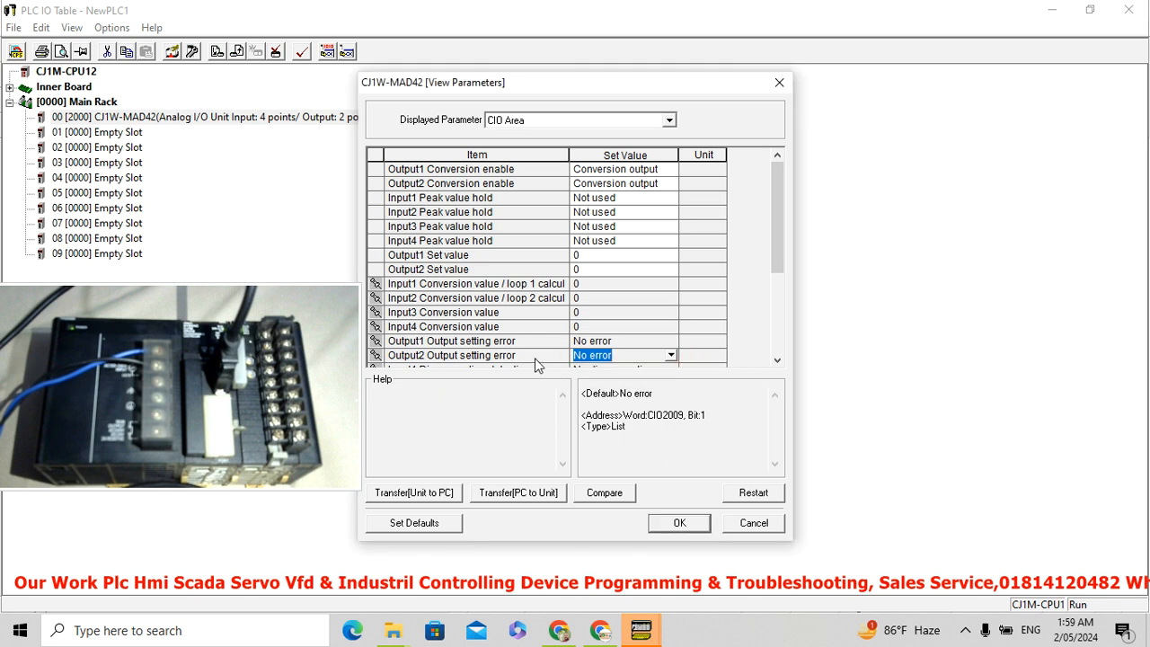
- Look through the remaining CIO Area items, from disconnection detection to operating in adjustment mode
left_click(776, 361)
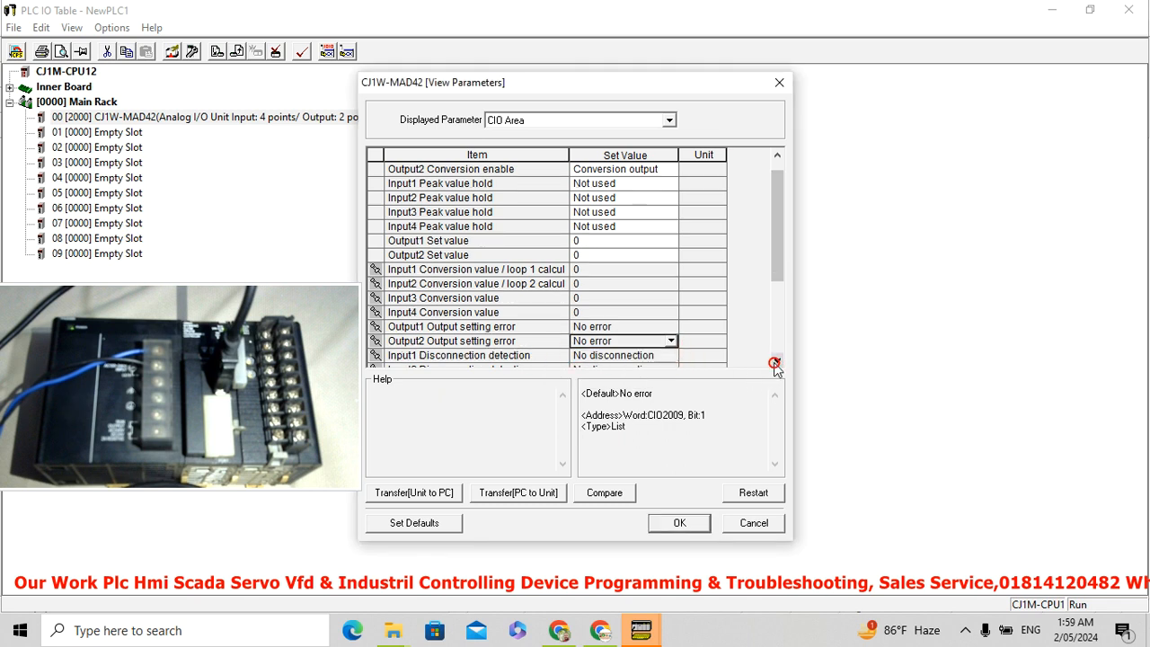
left_click(777, 361)
left_click(777, 361)
left_click(777, 361)
left_click(776, 361)
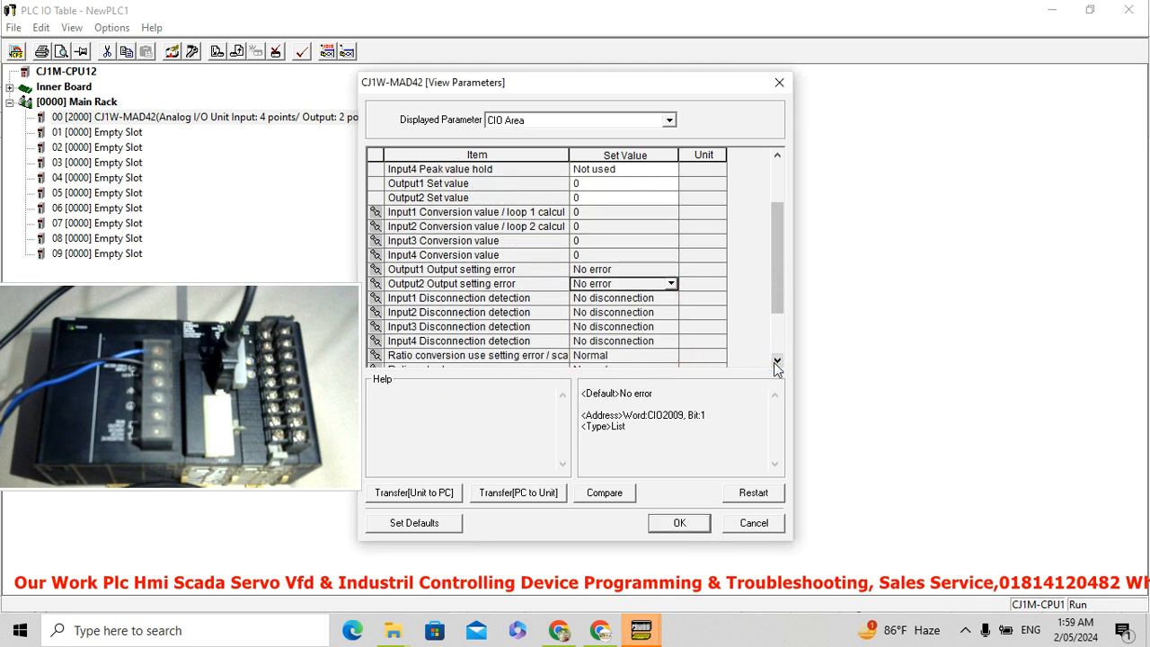
left_click(777, 361)
left_click(776, 361)
left_click(777, 361)
left_click(777, 361)
left_click(777, 361)
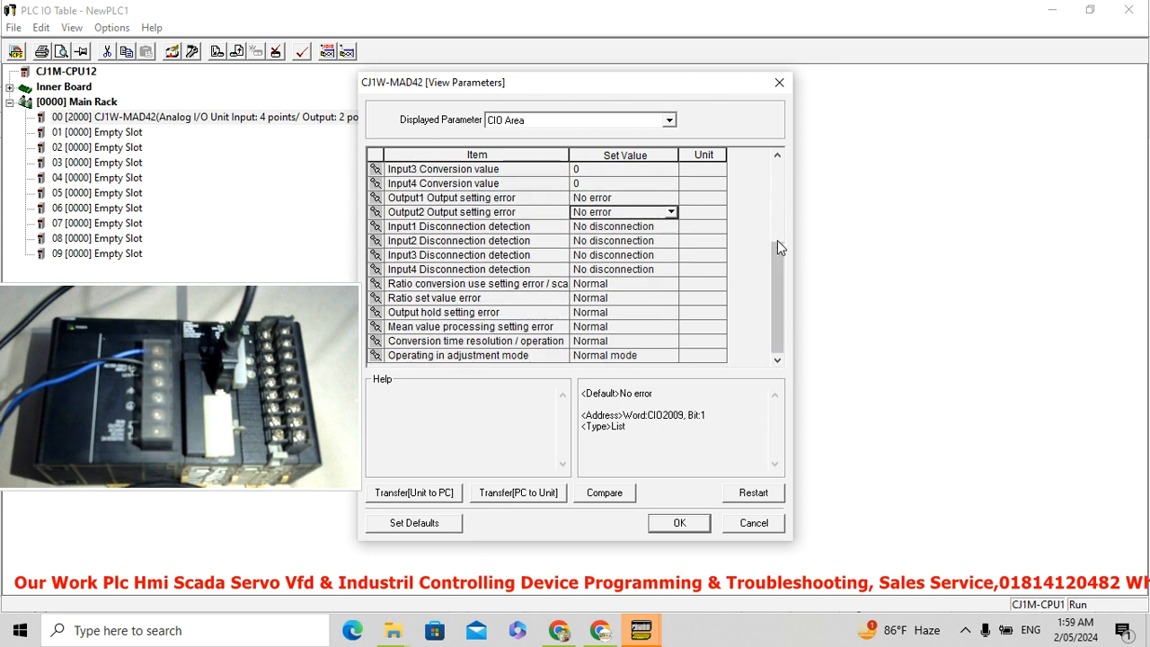
left_click_drag(778, 269, 778, 193)
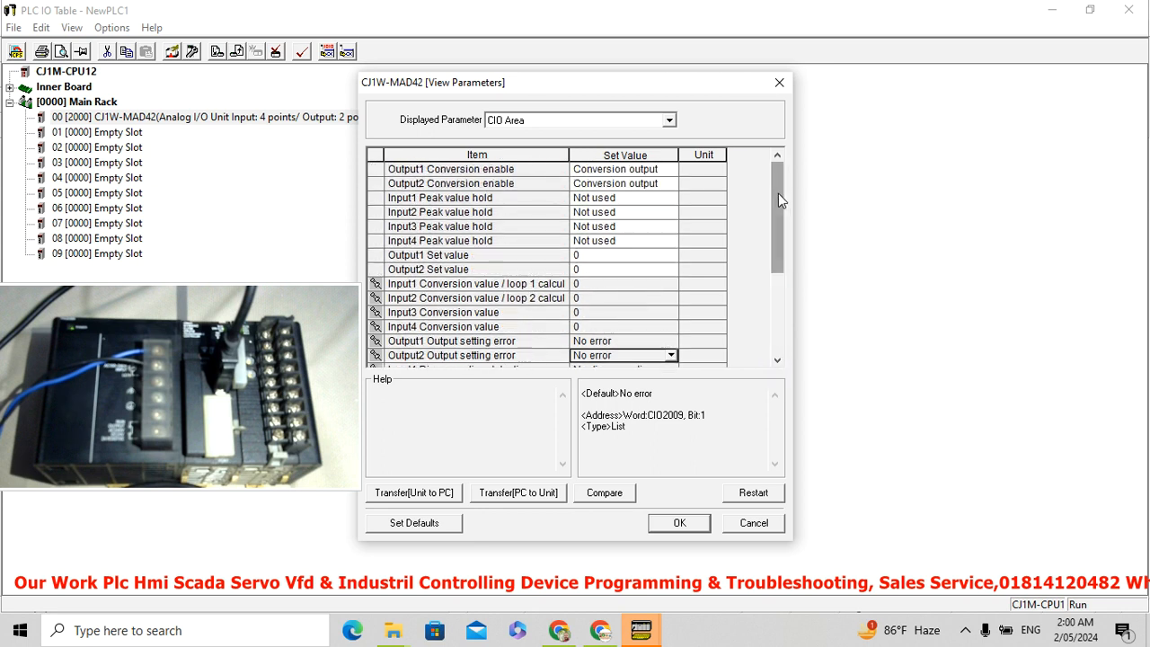
- Change the displayed parameter group from CIO Area to All parameters, and finally to 1CH (Input)
left_click(669, 120)
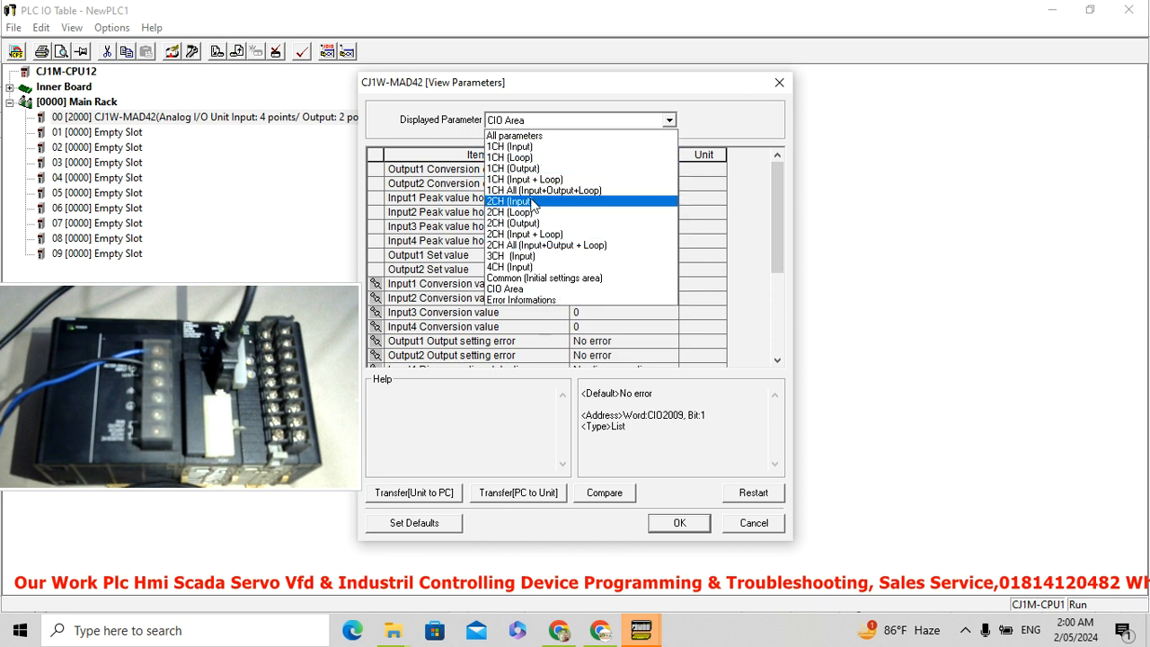
left_click(528, 136)
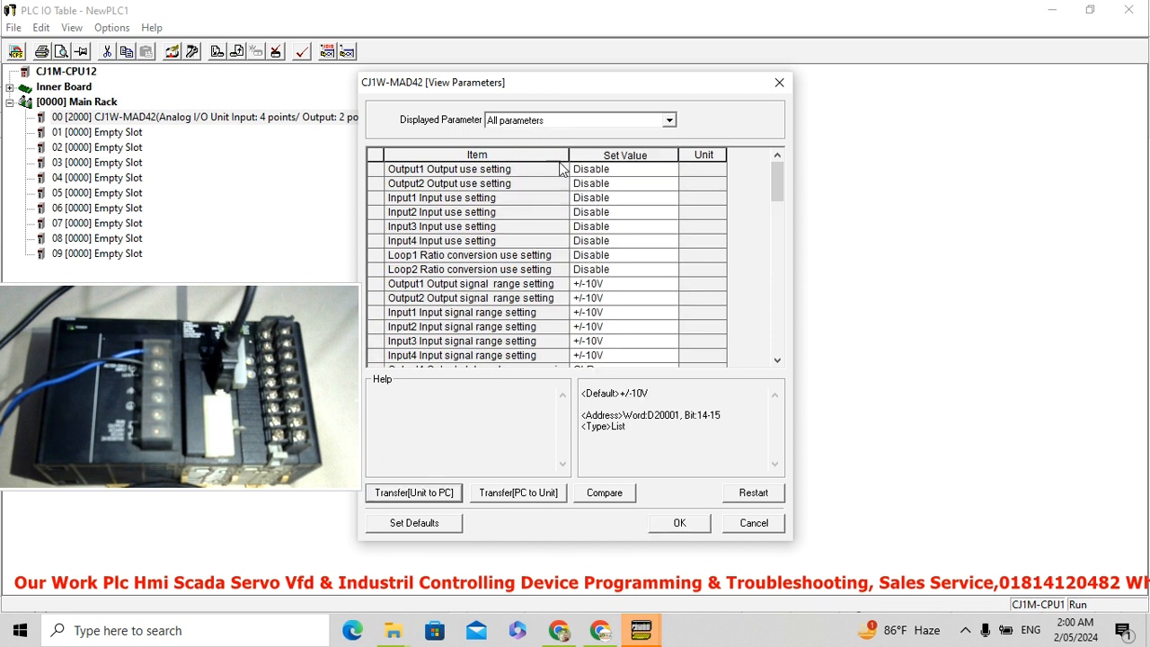
left_click(668, 121)
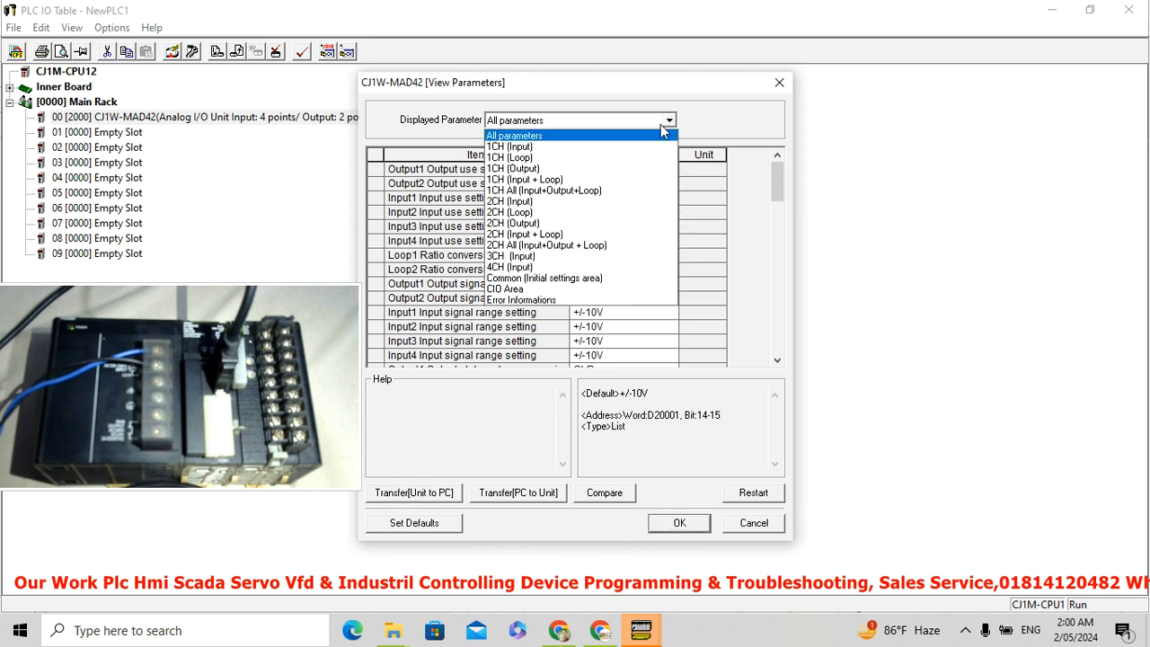
left_click(564, 148)
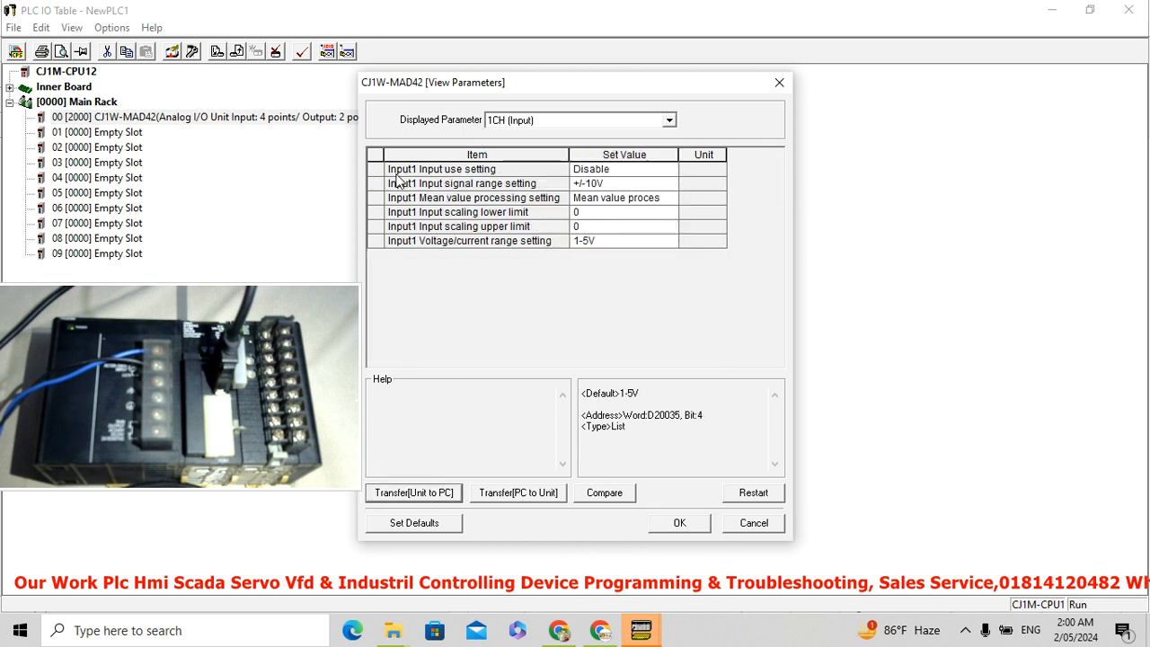
- Set the Input1 Input use setting to Enable
left_click(668, 175)
left_click(636, 171)
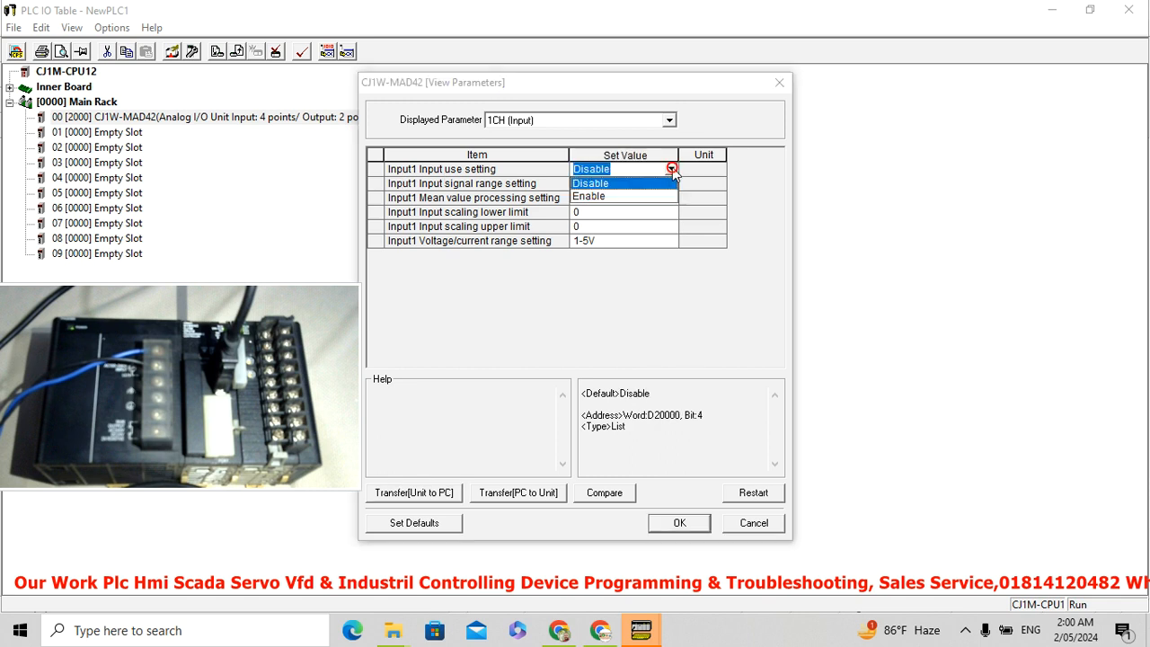
left_click(670, 169)
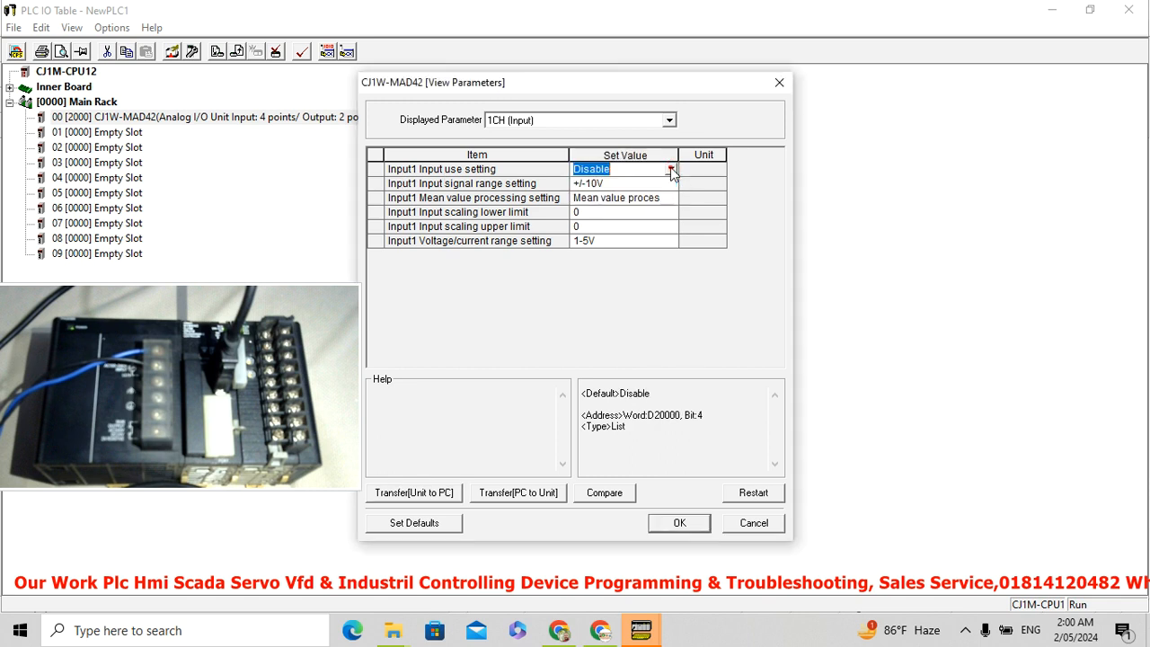
left_click(669, 169)
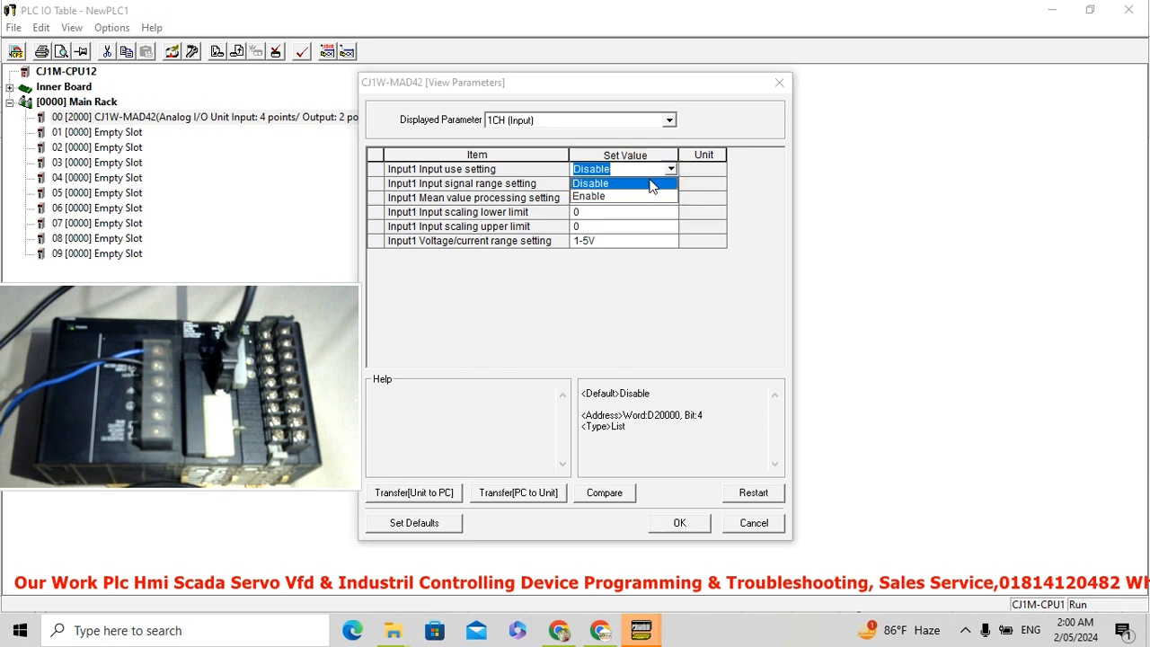
left_click(616, 197)
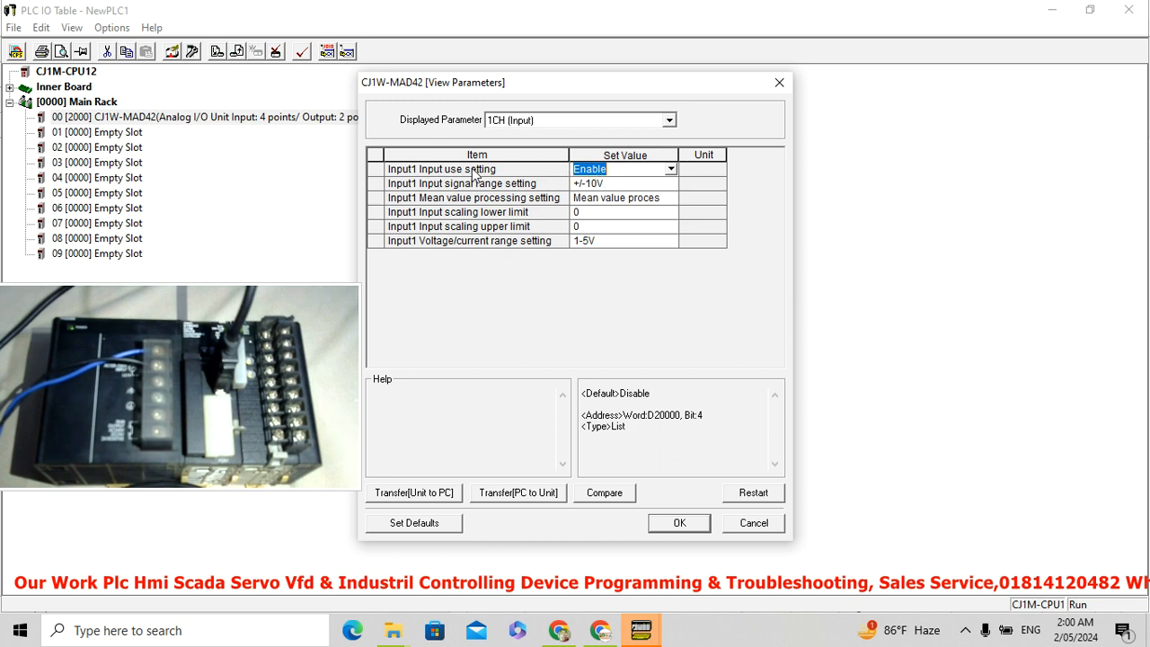
- Set the Input1 Input signal range setting to 0-10V
left_click(670, 183)
left_click(670, 183)
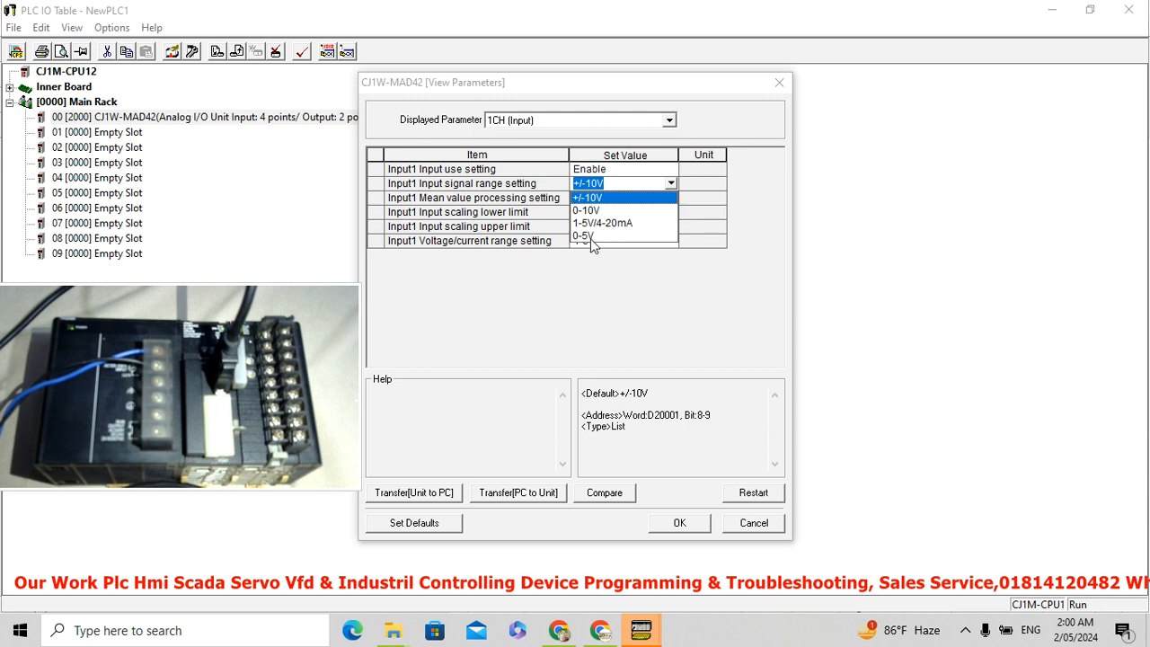
left_click(582, 210)
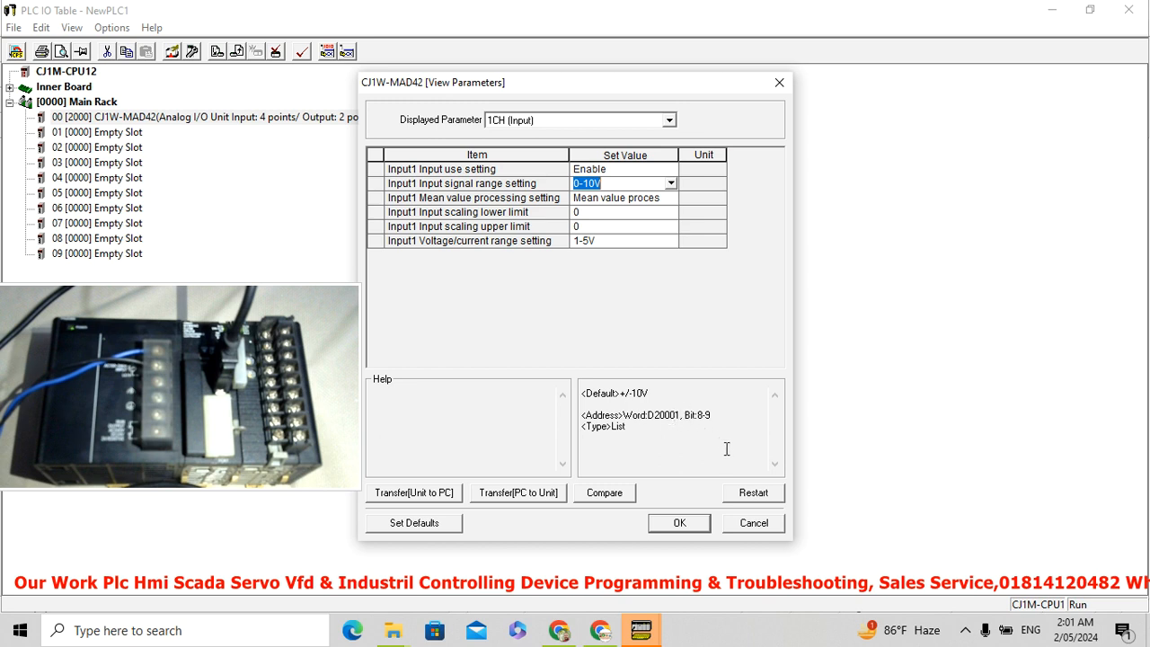
- Display the 1CH (Output) parameters, enable the Output1 use setting and set its output signal range to 0-10V
left_click(668, 121)
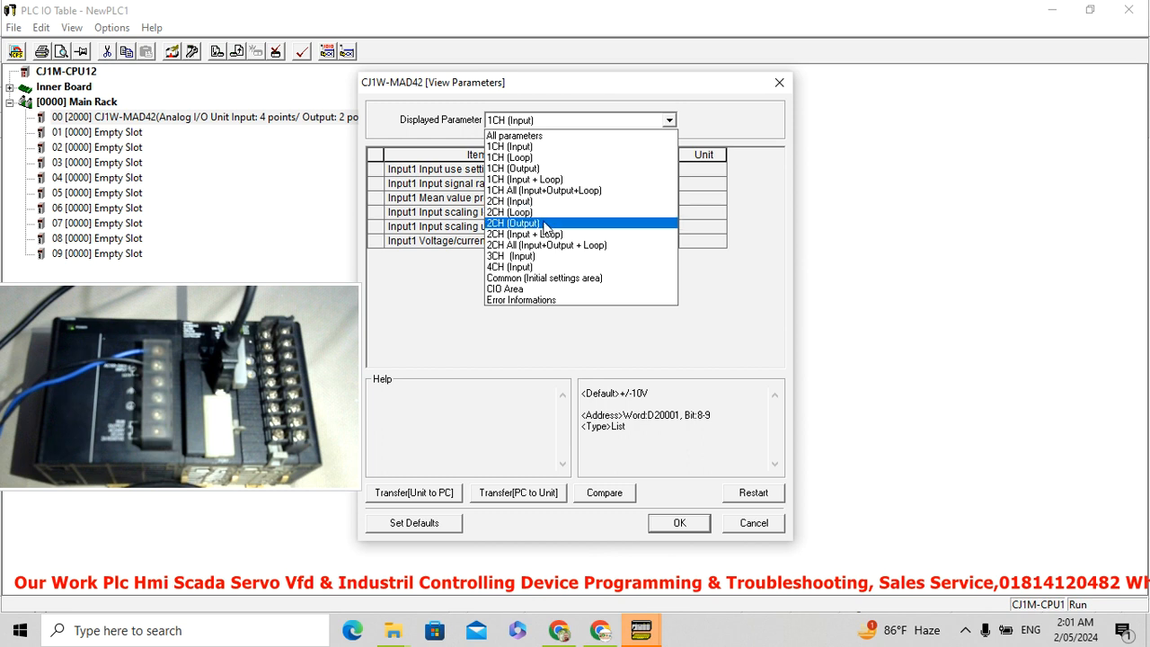
left_click(517, 171)
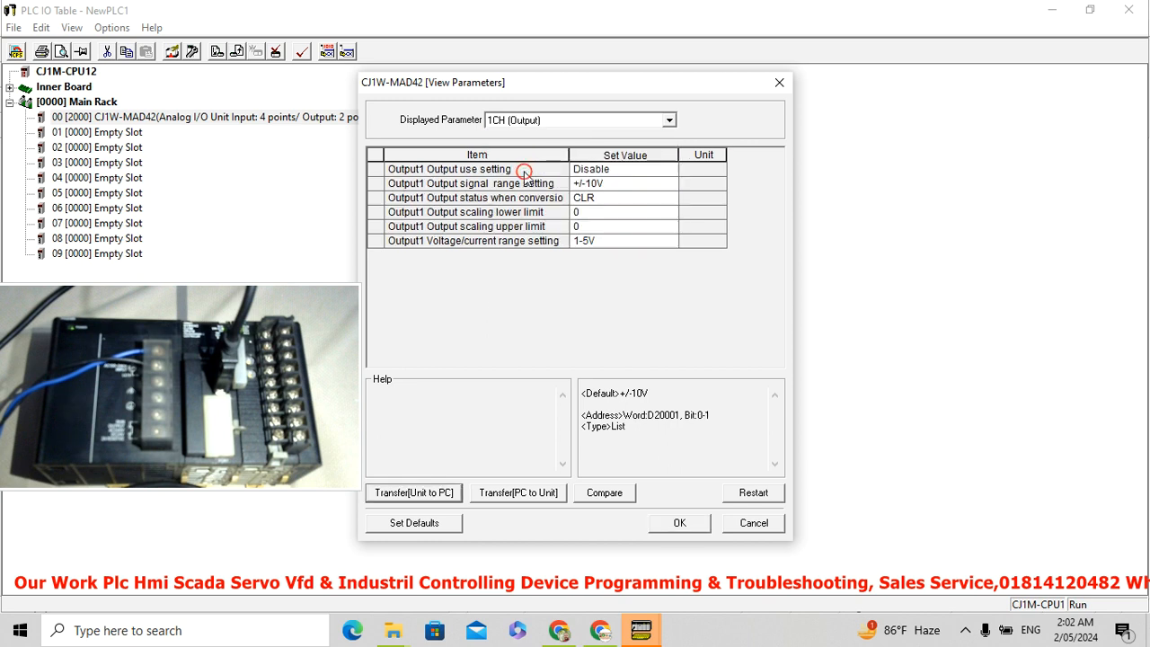
left_click(669, 168)
left_click(670, 168)
left_click(626, 199)
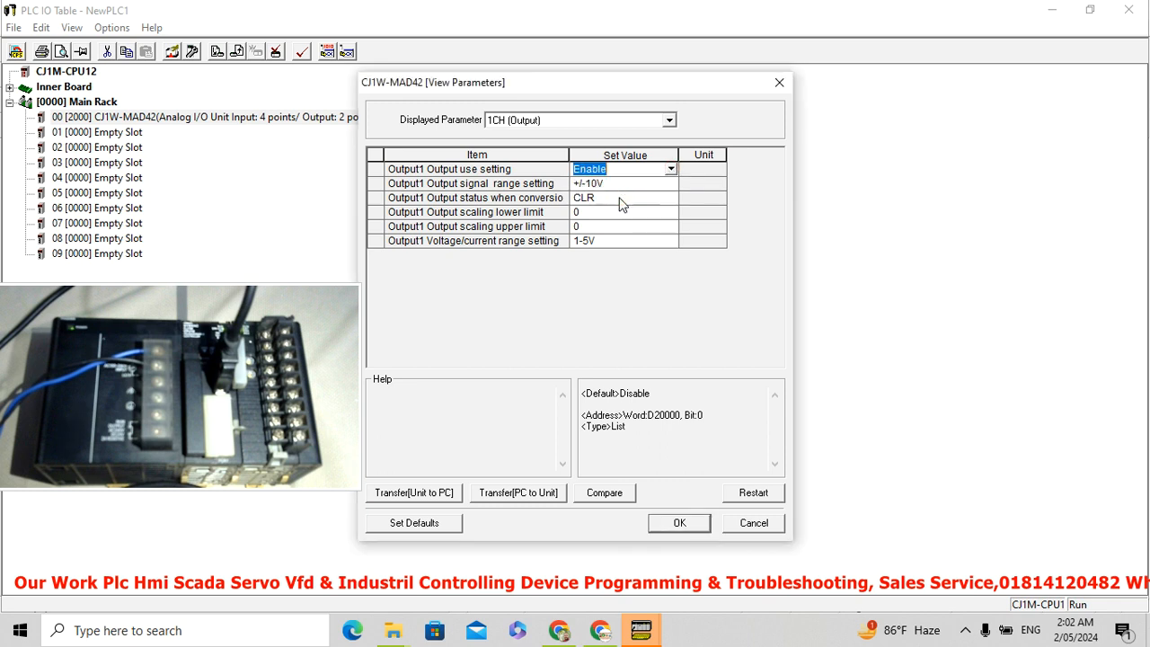
left_click(670, 183)
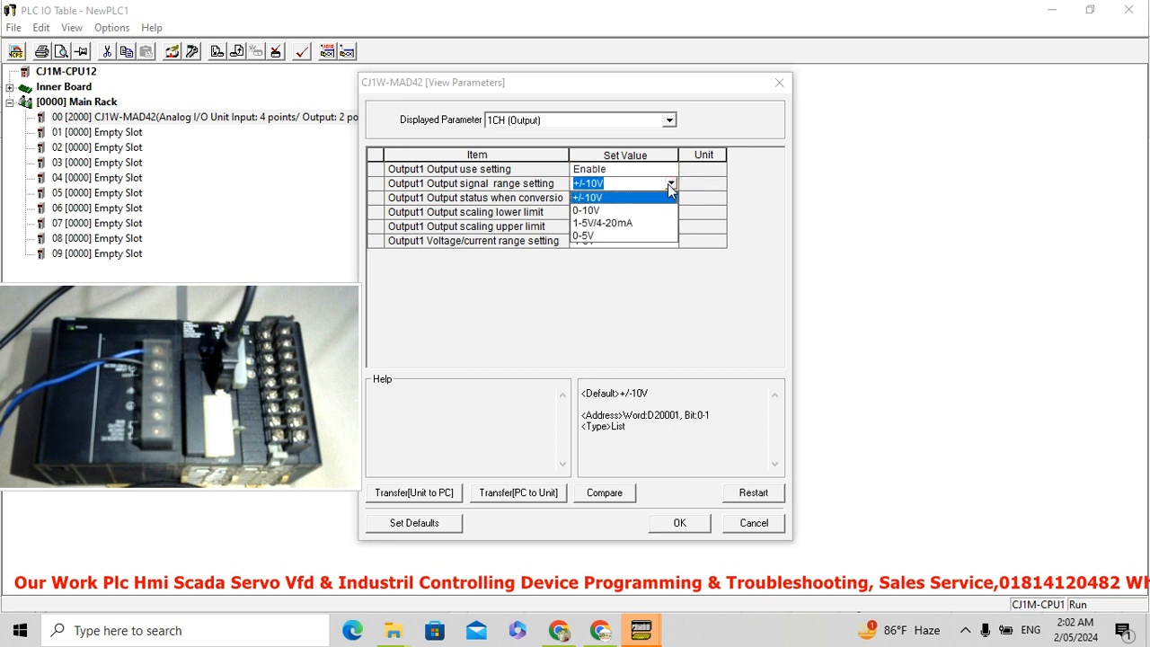
left_click(596, 210)
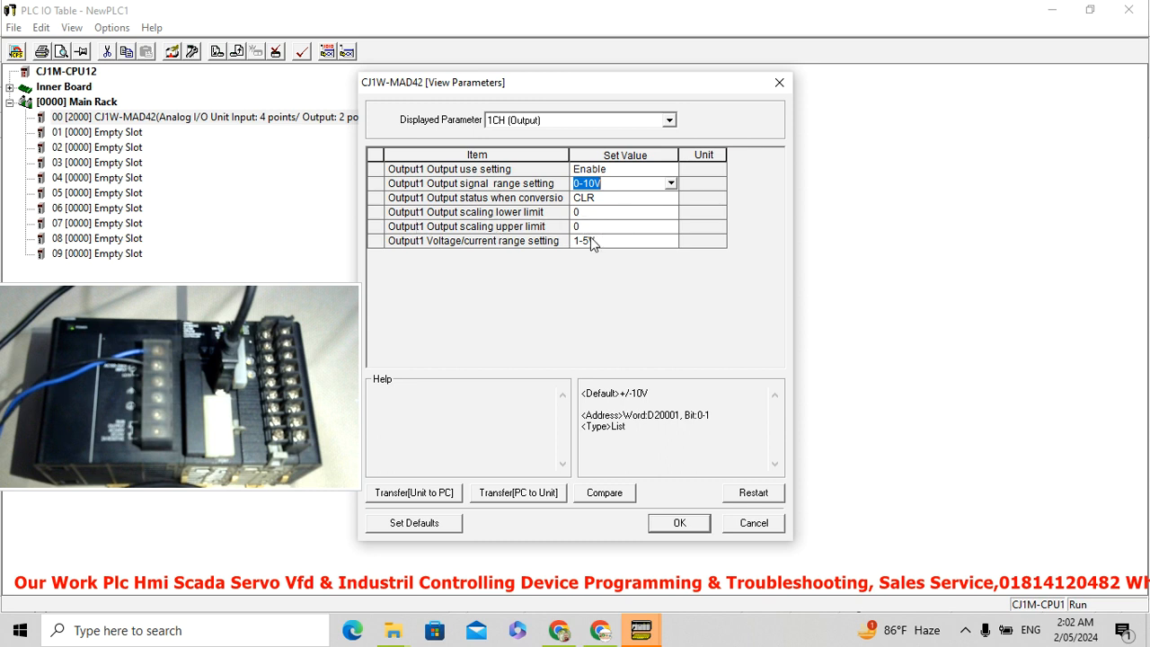
- Display all parameters, choose 1ms/4000 for the conversion time/resolution setting, and accept the unit settings and close the IO table
left_click(669, 121)
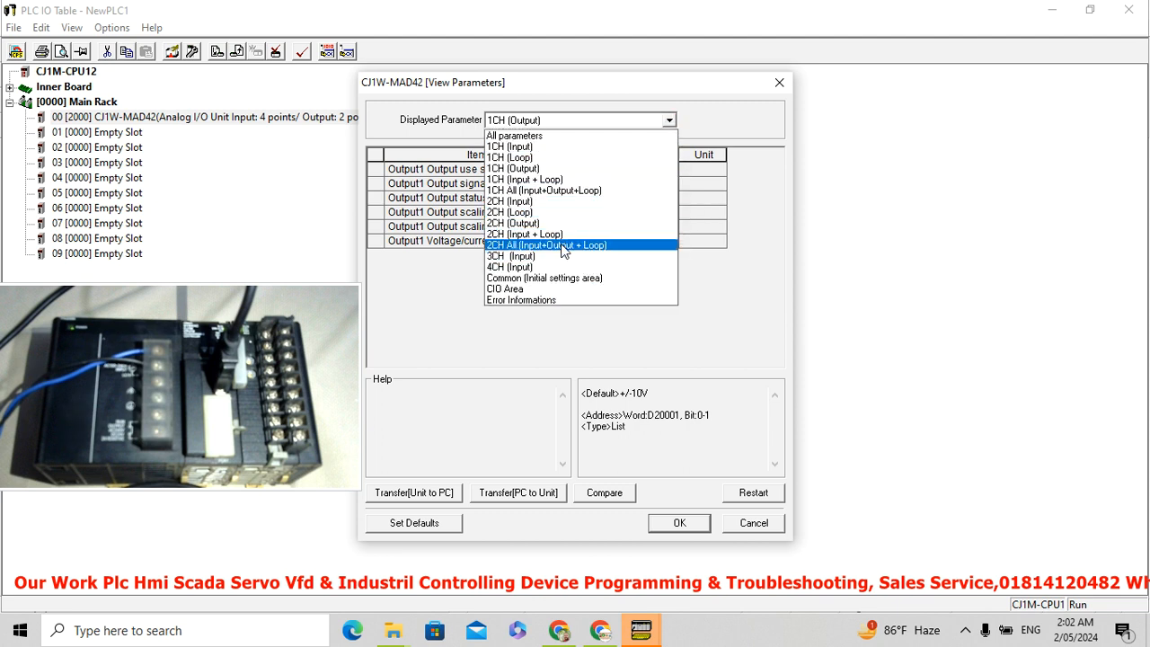
left_click(543, 137)
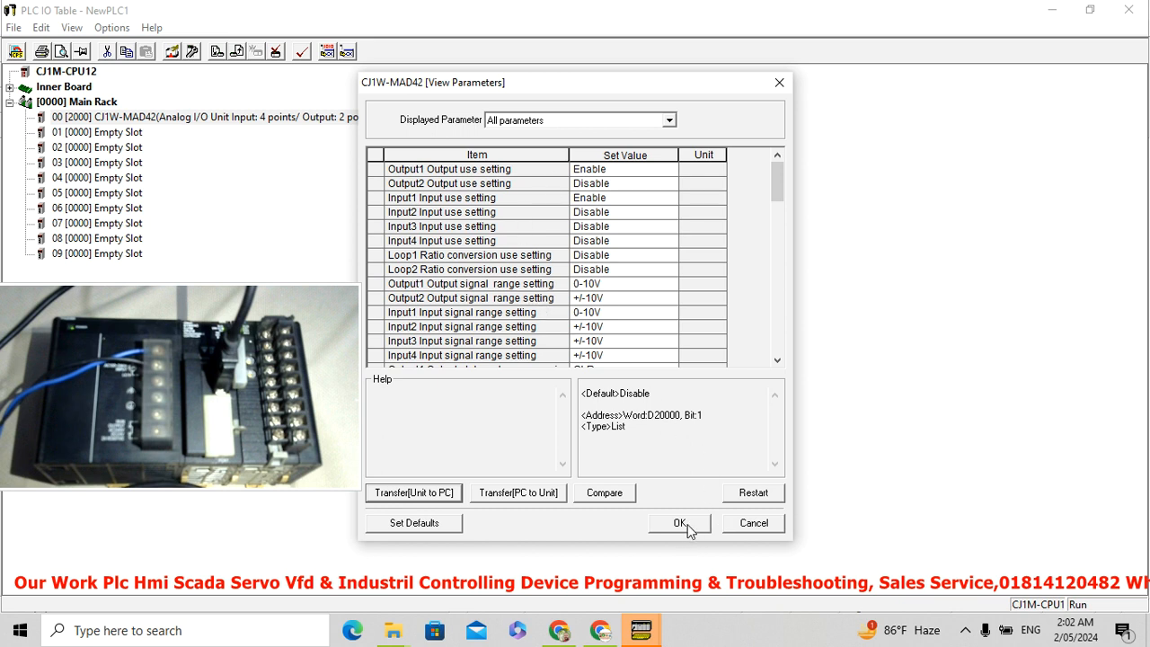
left_click_drag(776, 184, 735, 239)
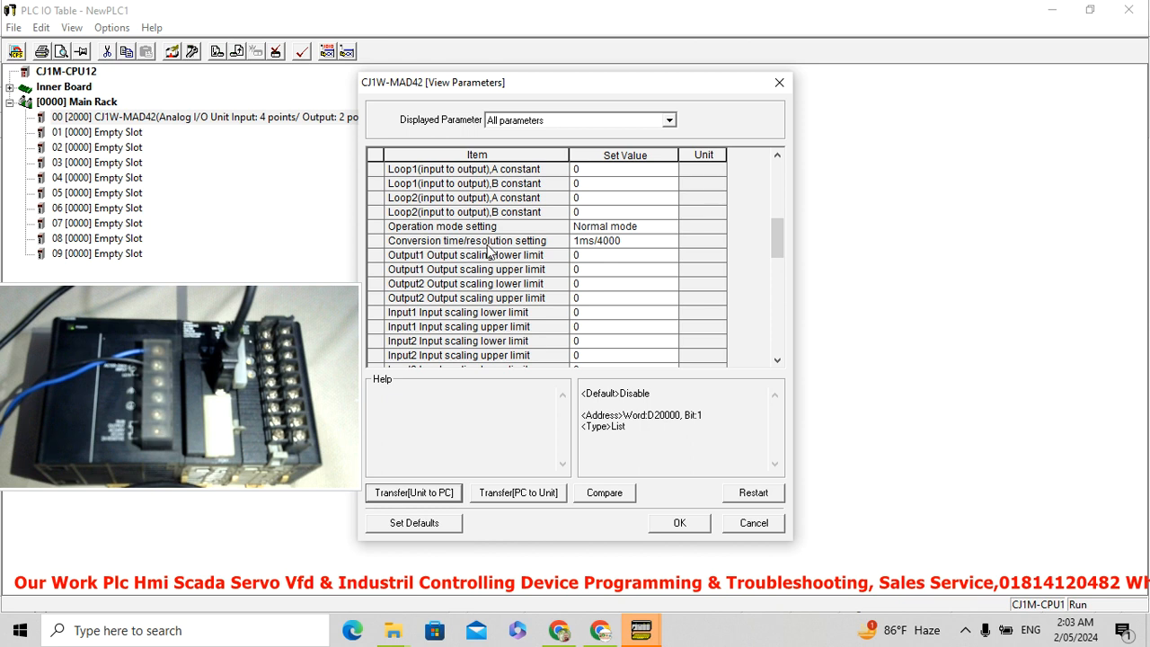
left_click(669, 243)
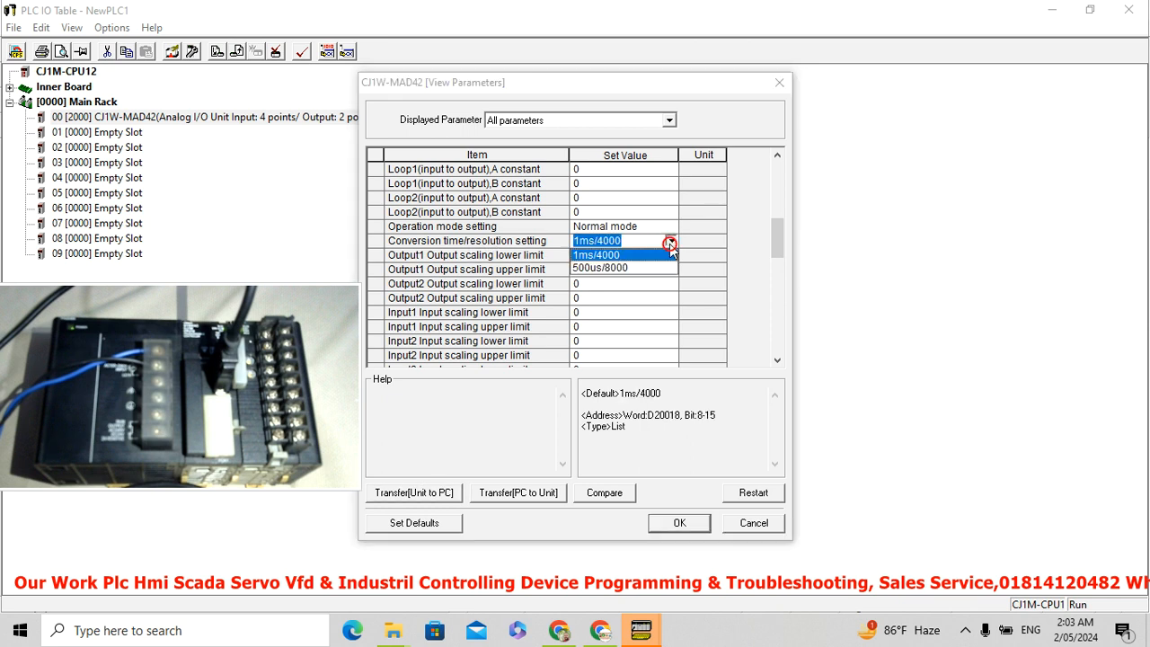
left_click(598, 257)
left_click(681, 522)
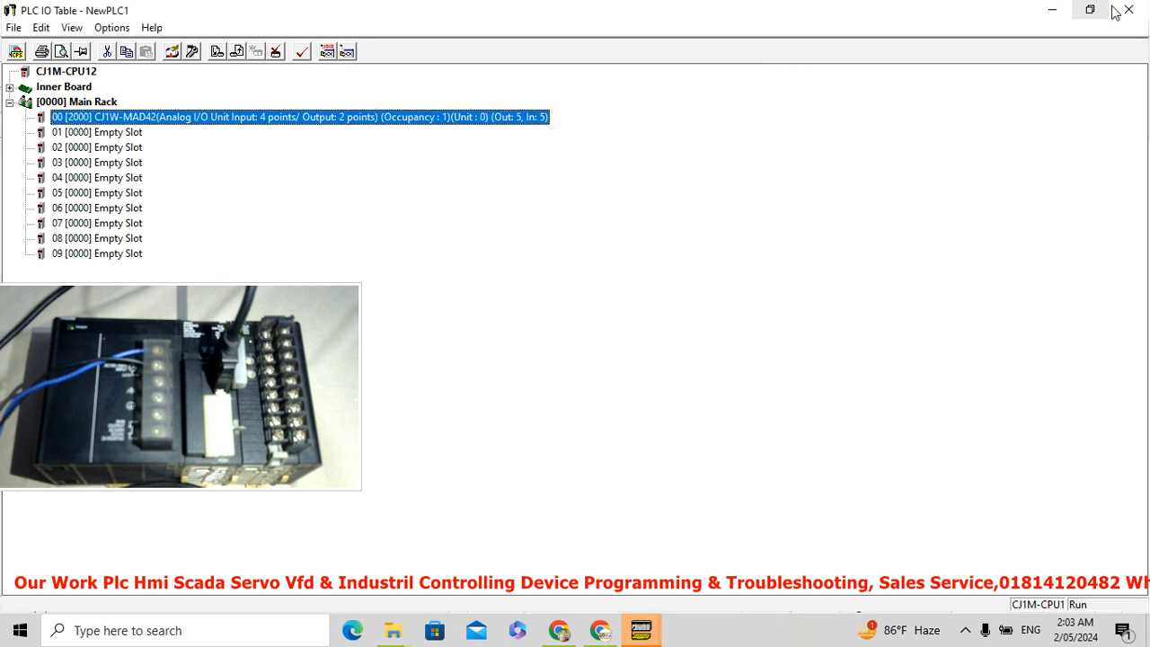
left_click(1118, 11)
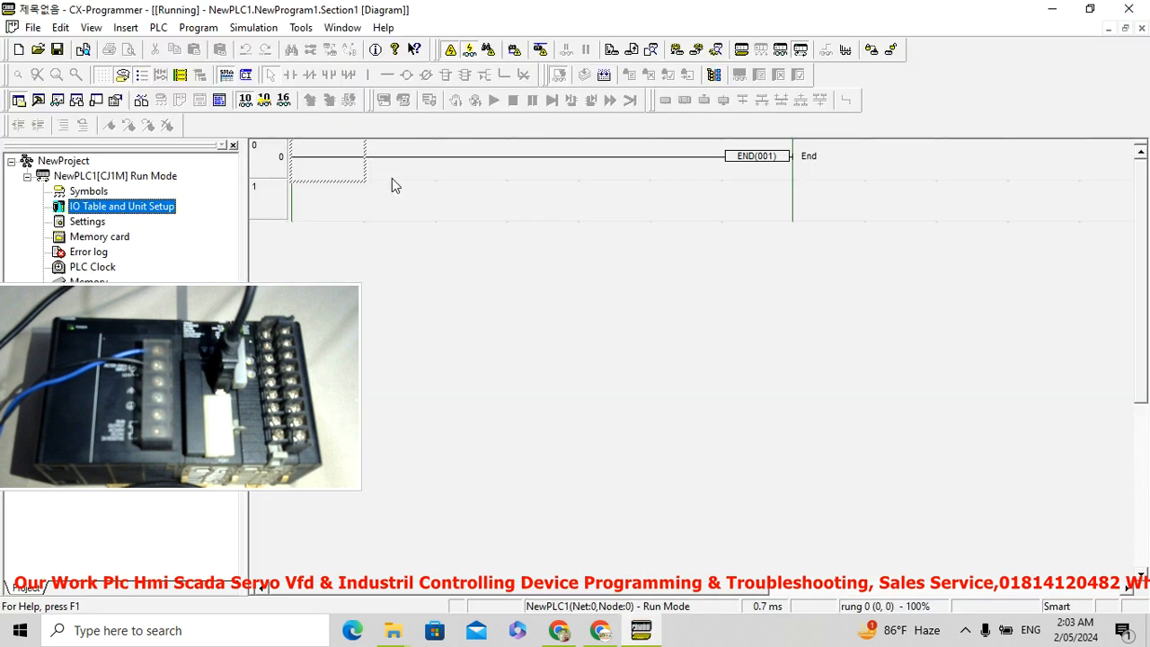
- Take the PLC connection offline and add a P_On contact at the start of rung 0
left_click(351, 165)
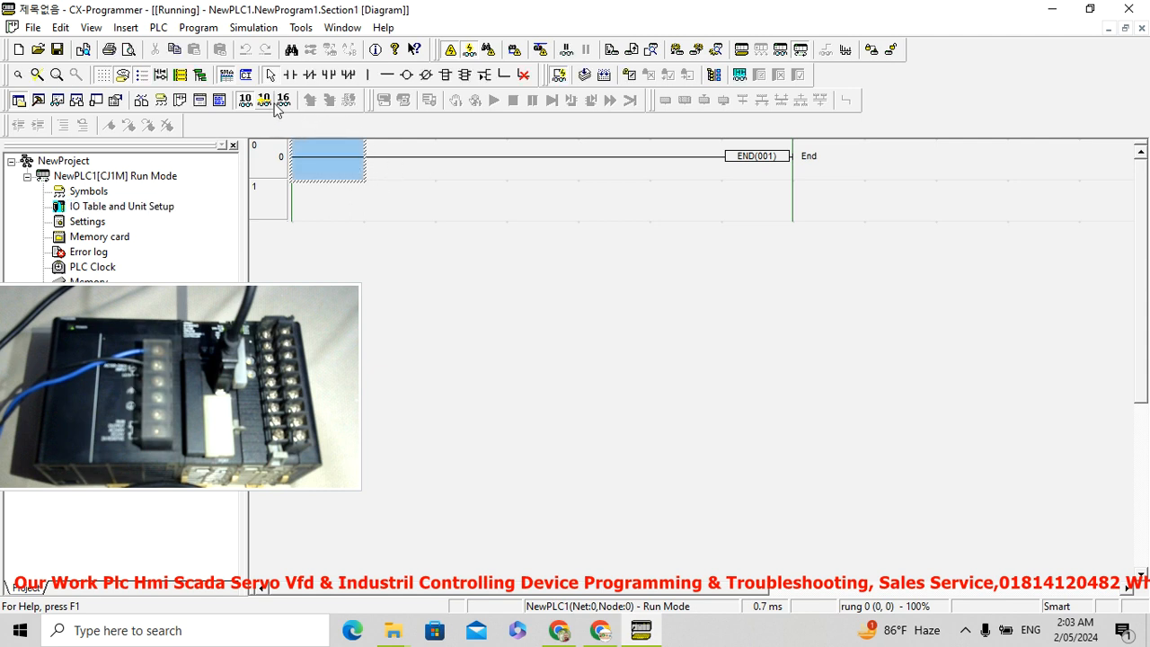
left_click(293, 78)
left_click(448, 51)
left_click(328, 166)
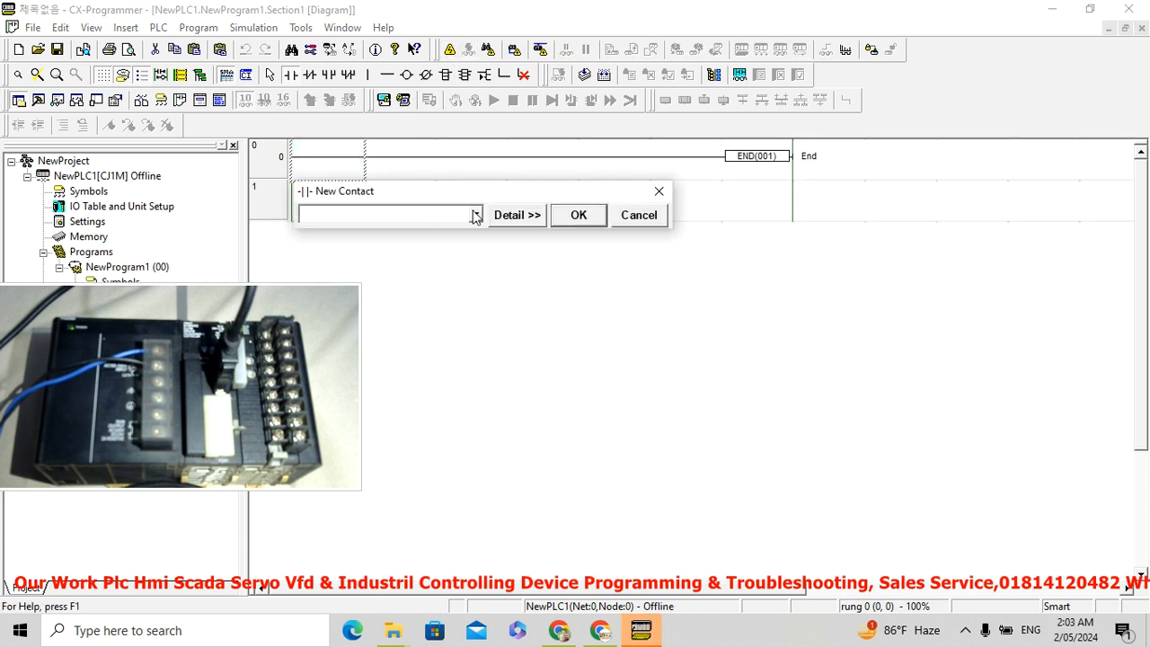
left_click(473, 214)
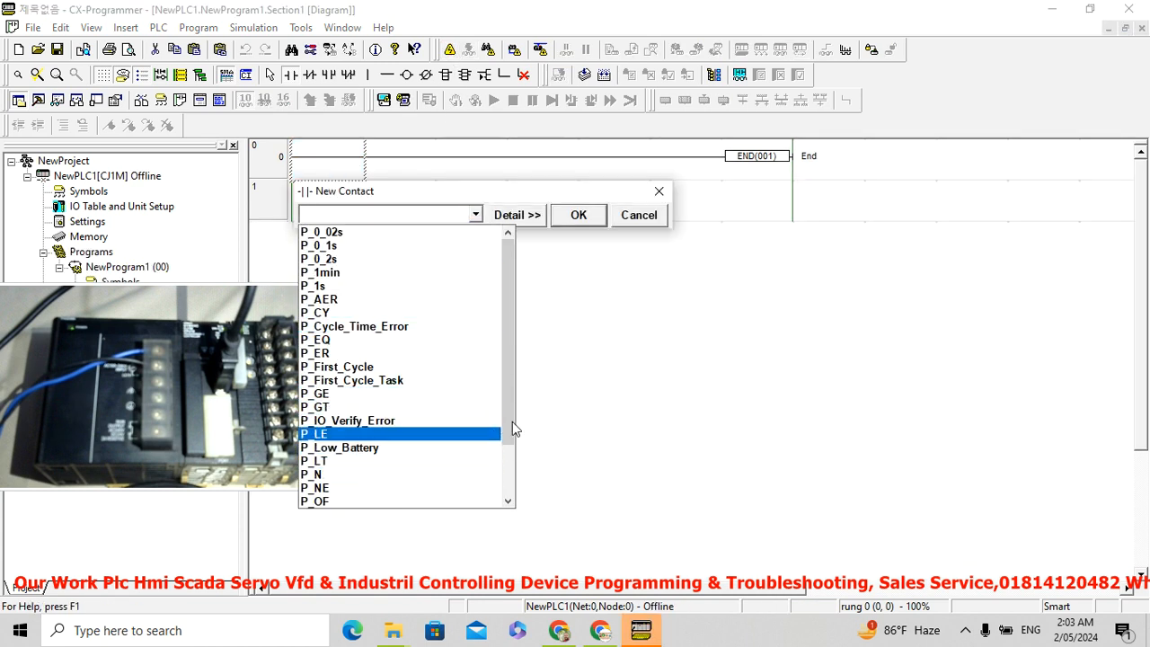
left_click_drag(511, 421, 524, 475)
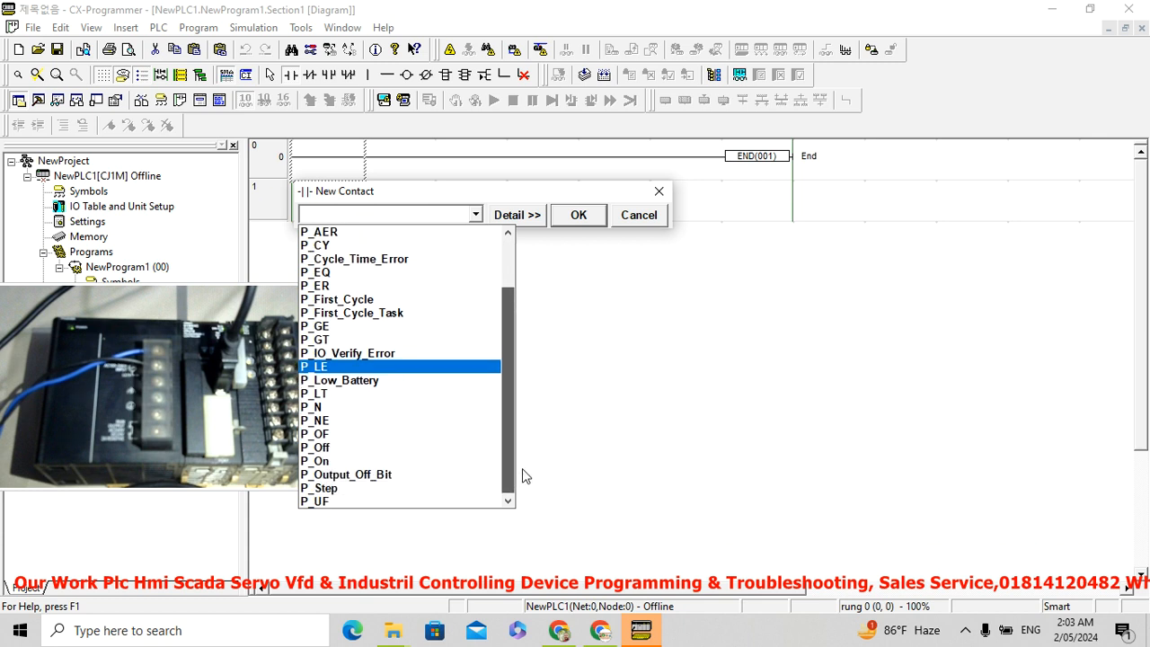
left_click(416, 461)
left_click(586, 218)
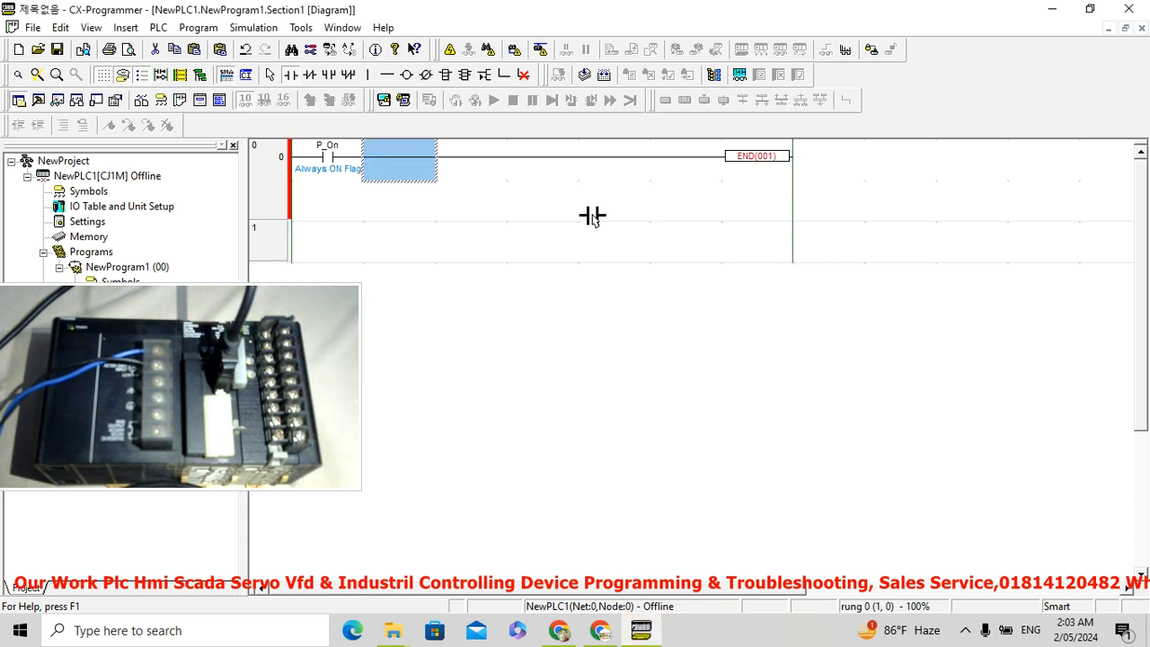
- Insert a MOV instruction with source 2005 at the end of rung 0, entering d0 as the comment for that address
left_click(445, 74)
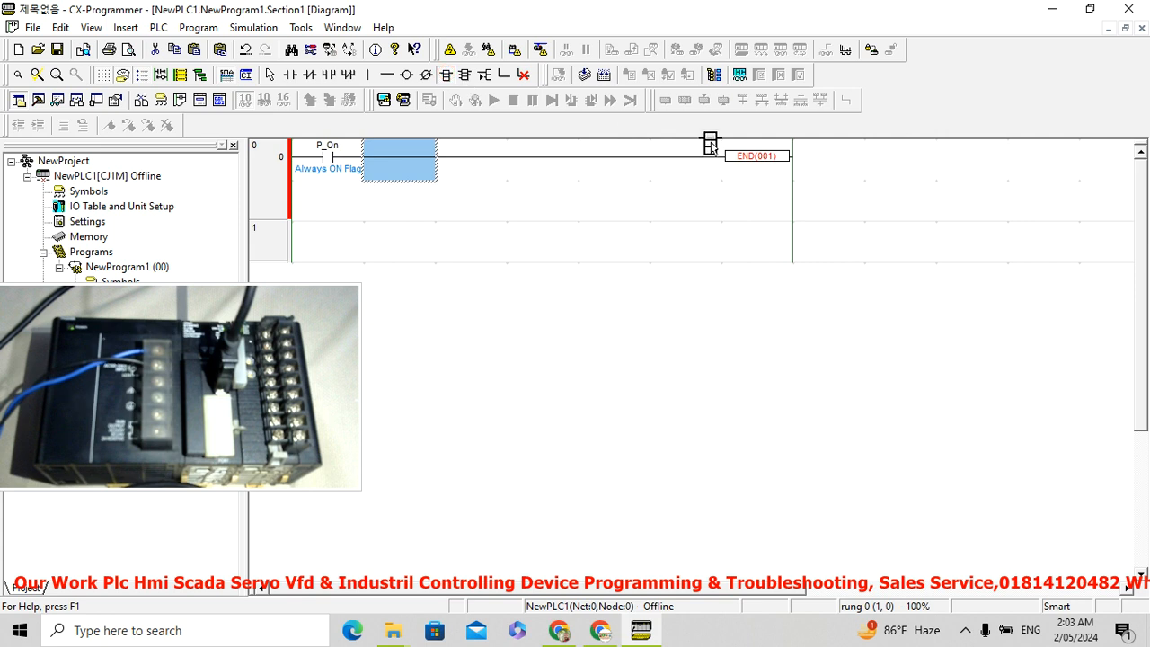
left_click(755, 156)
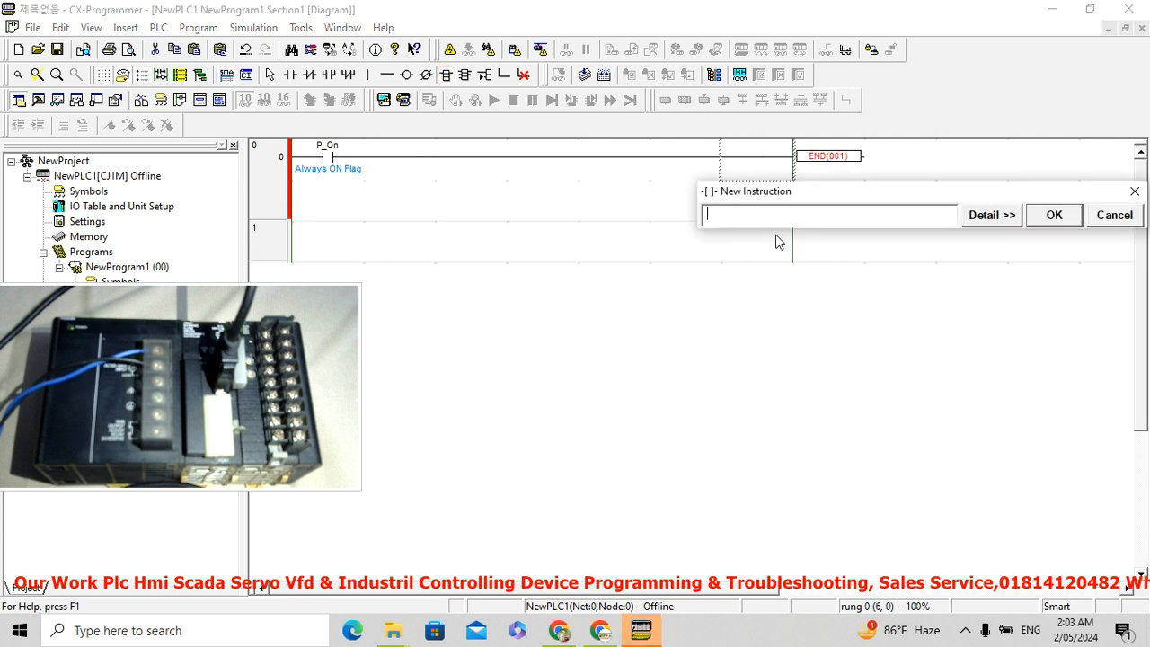
type("MOV 2005")
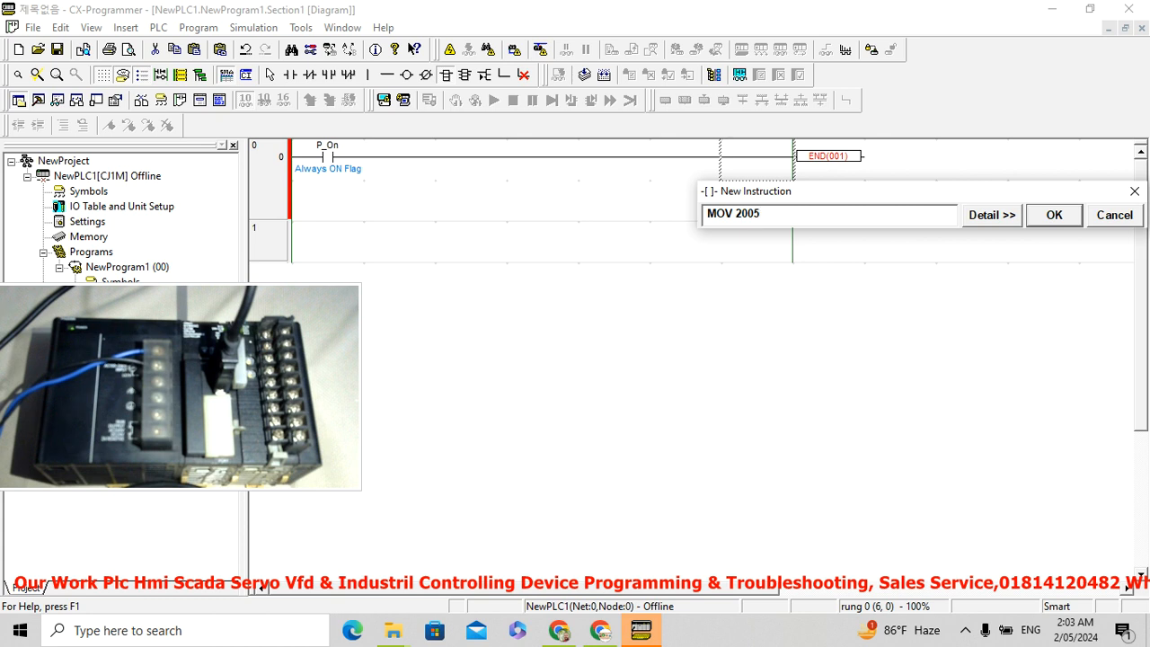
key("Return")
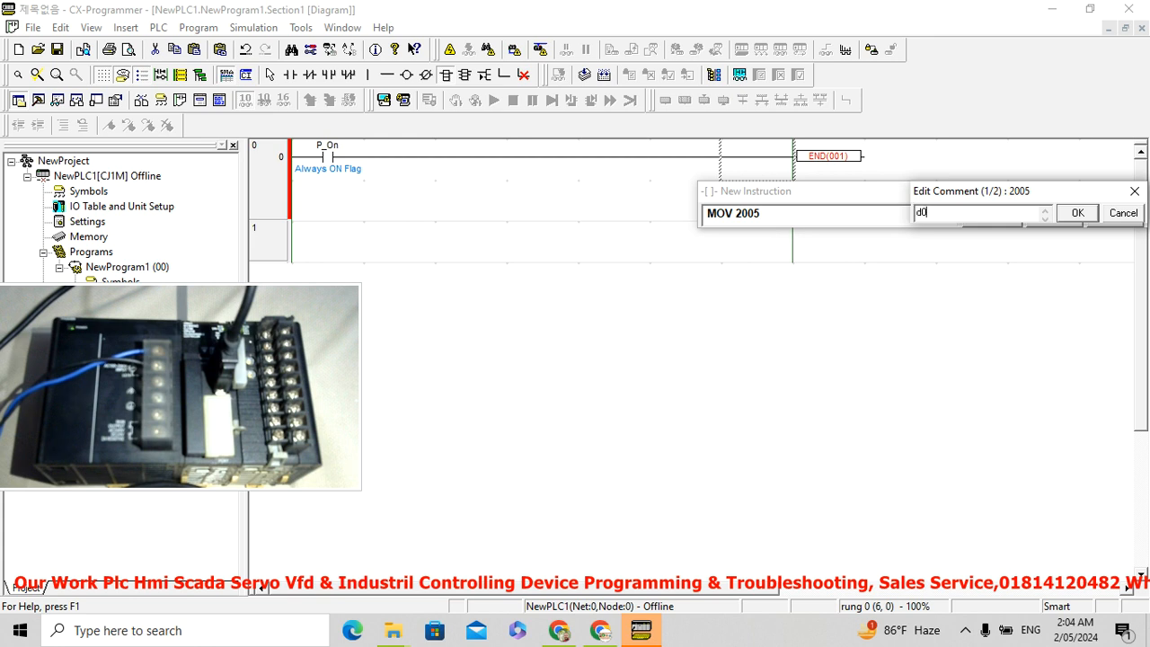
key("Return")
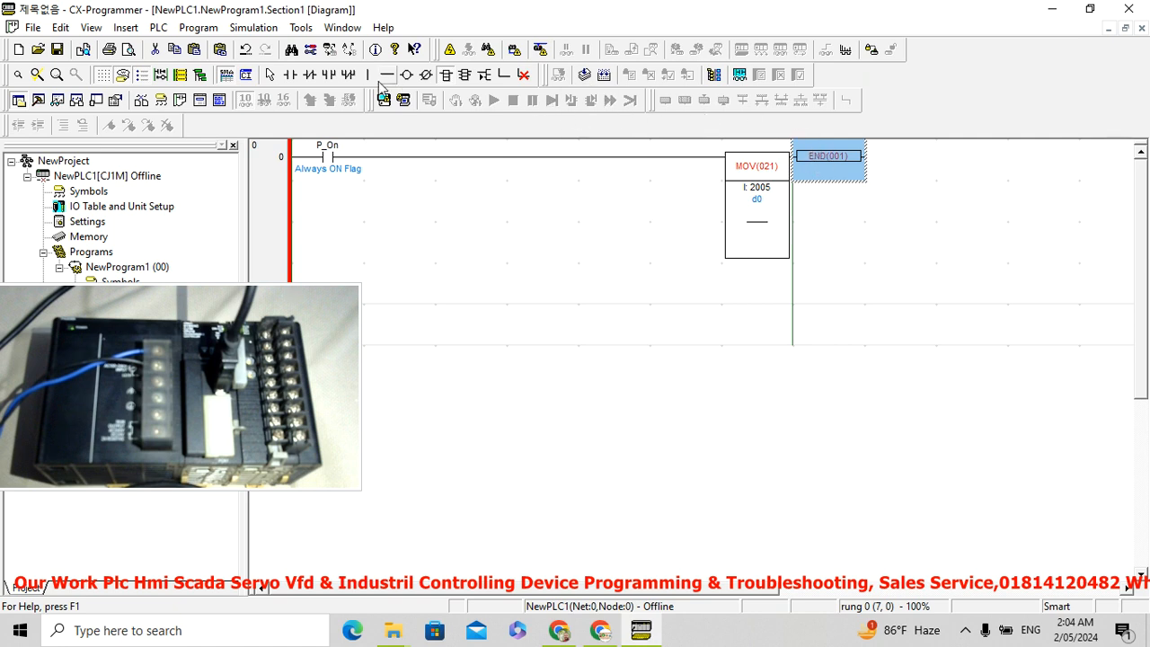
- Cut the END(001) instruction from rung 0 and set the MOV instruction's destination to D0
right_click(832, 161)
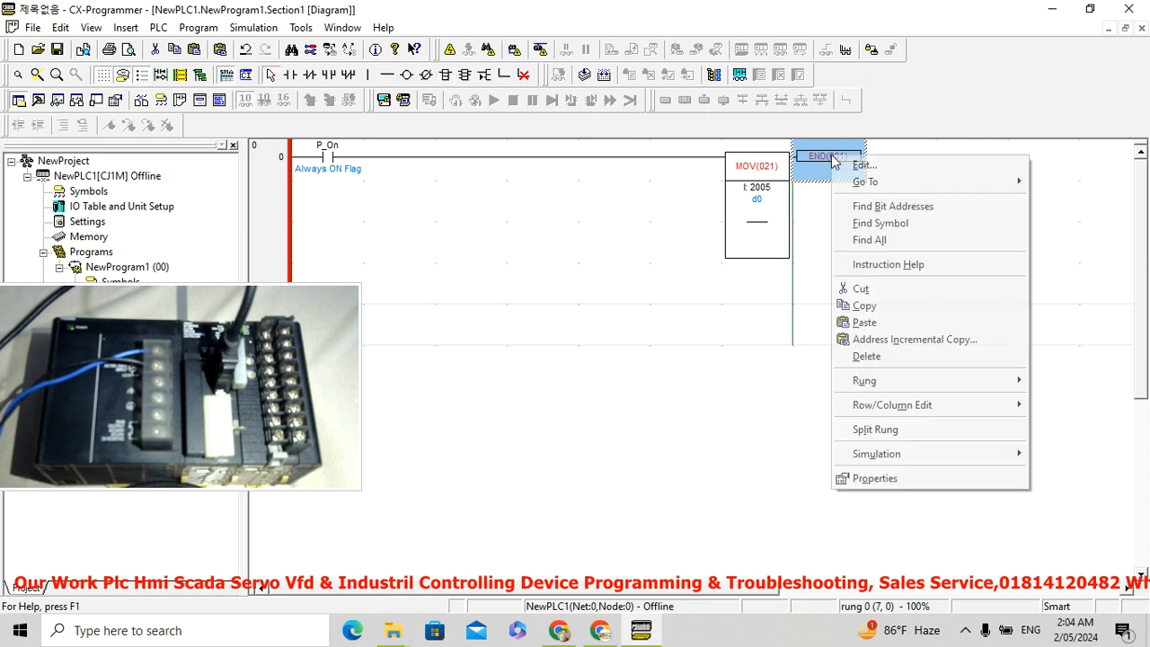
left_click(901, 290)
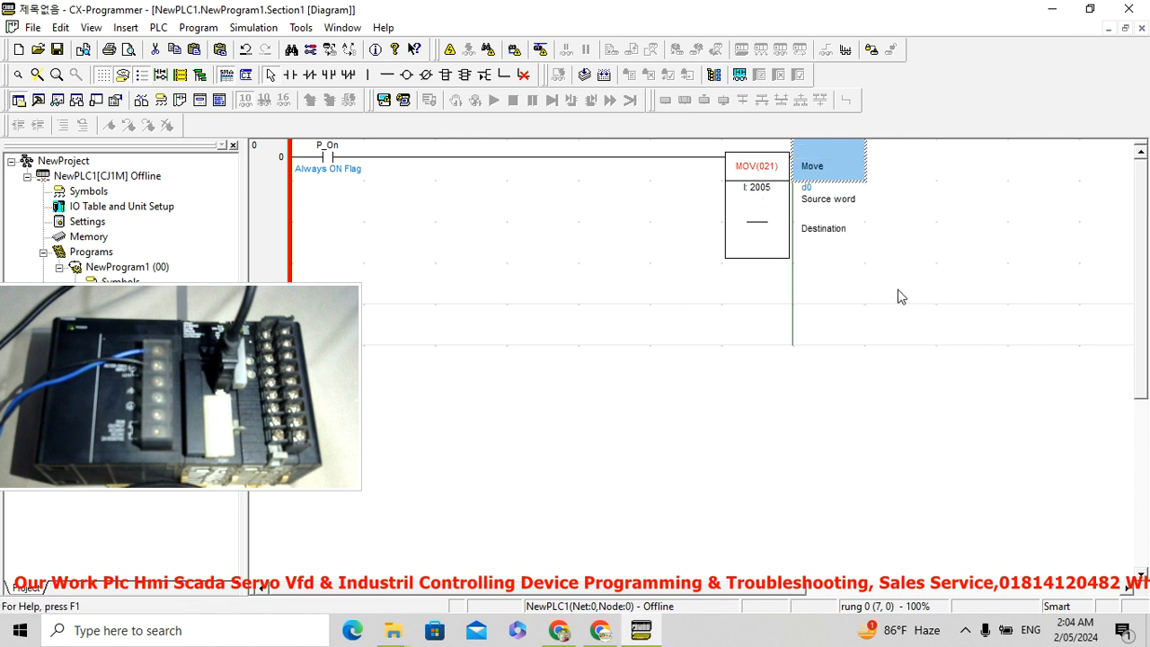
double_click(757, 235)
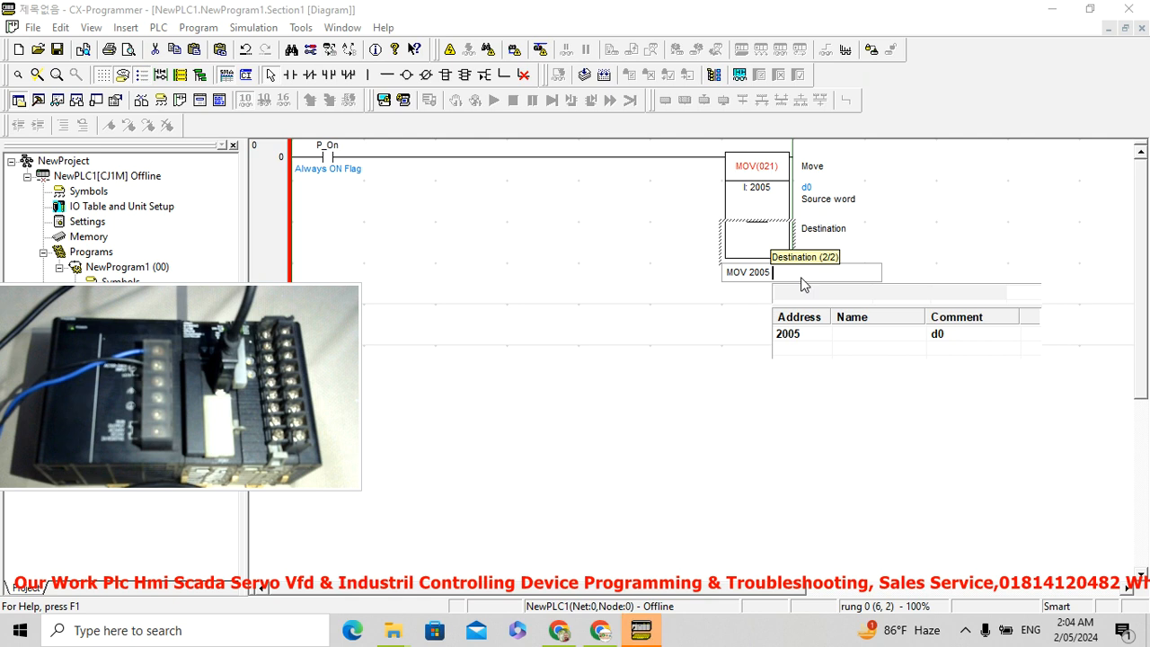
type("d0")
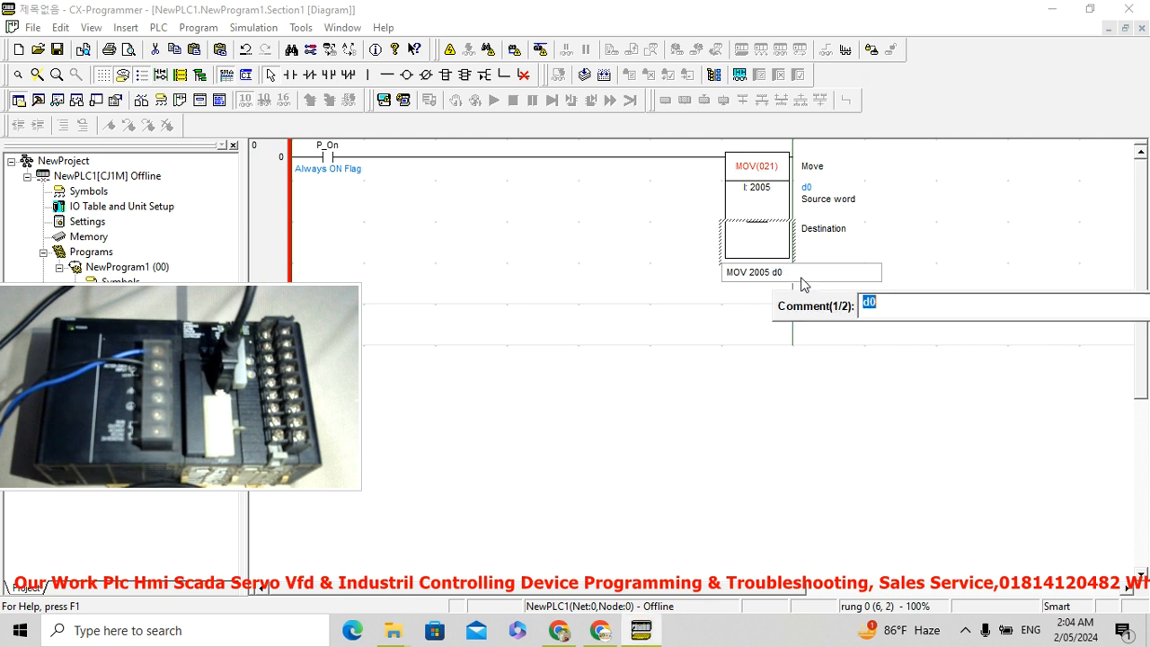
key("Return")
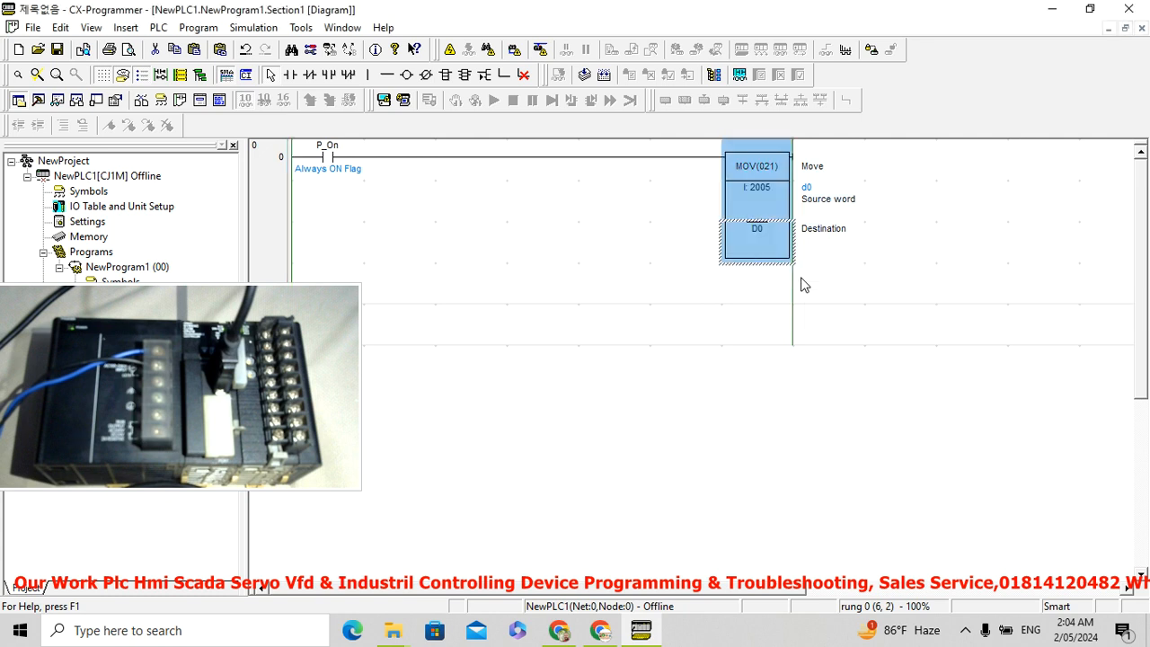
- Add a second MOV instruction below the first in rung 0, with source D0 and destination 2009
left_click(460, 153)
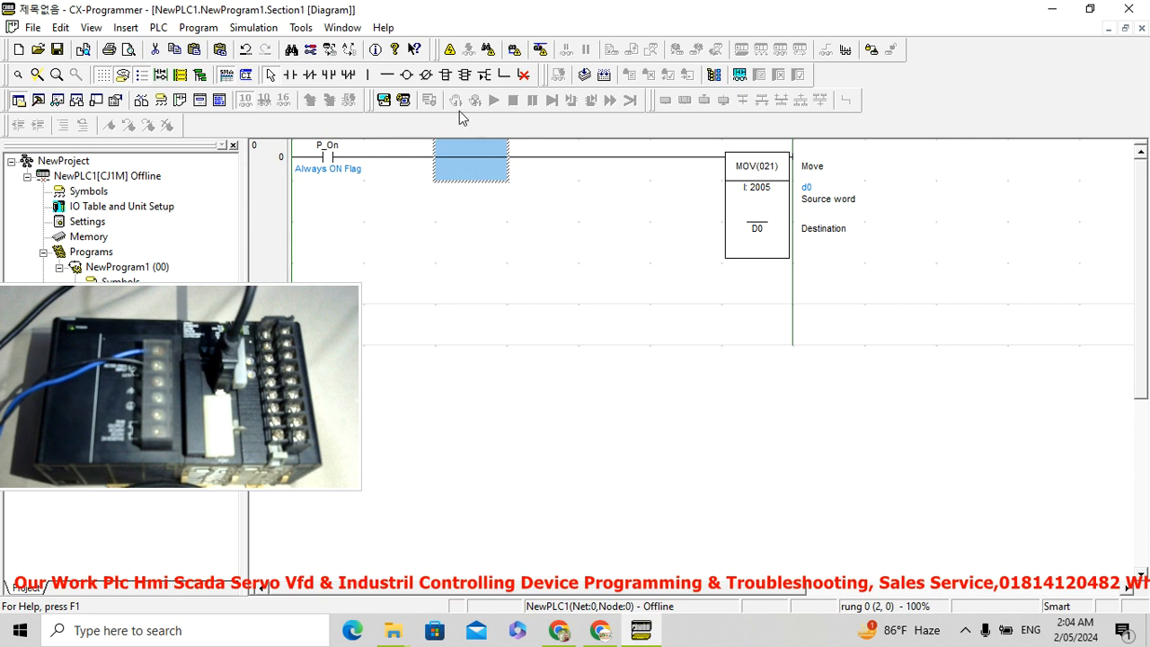
left_click(446, 76)
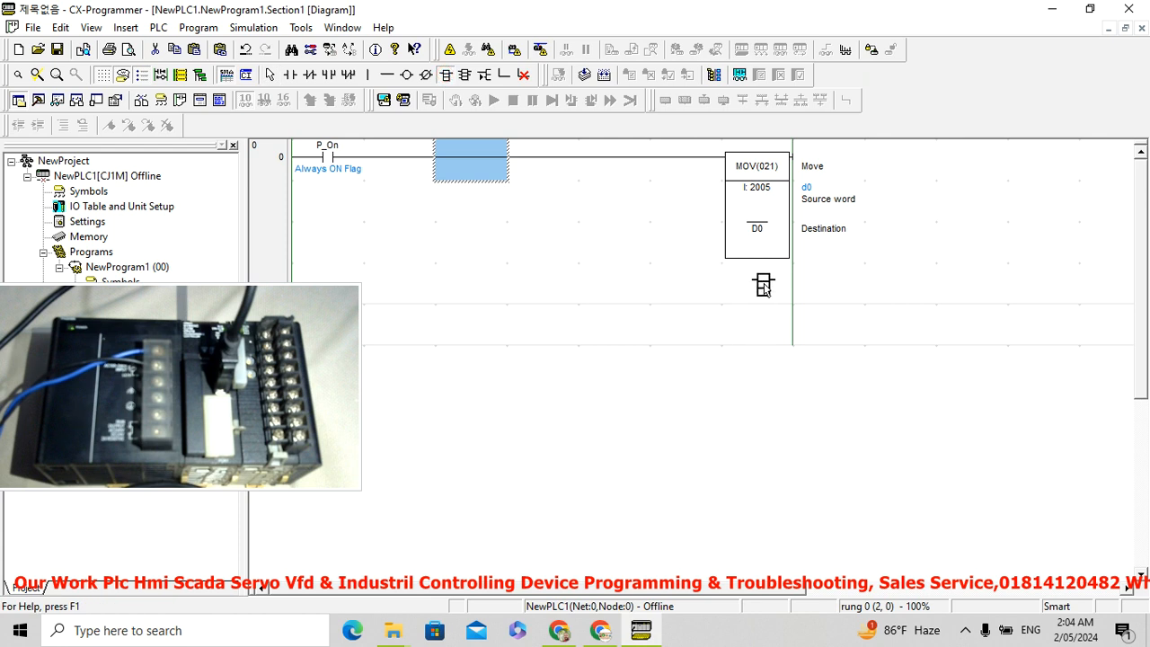
left_click(762, 286)
type("MOV 2009")
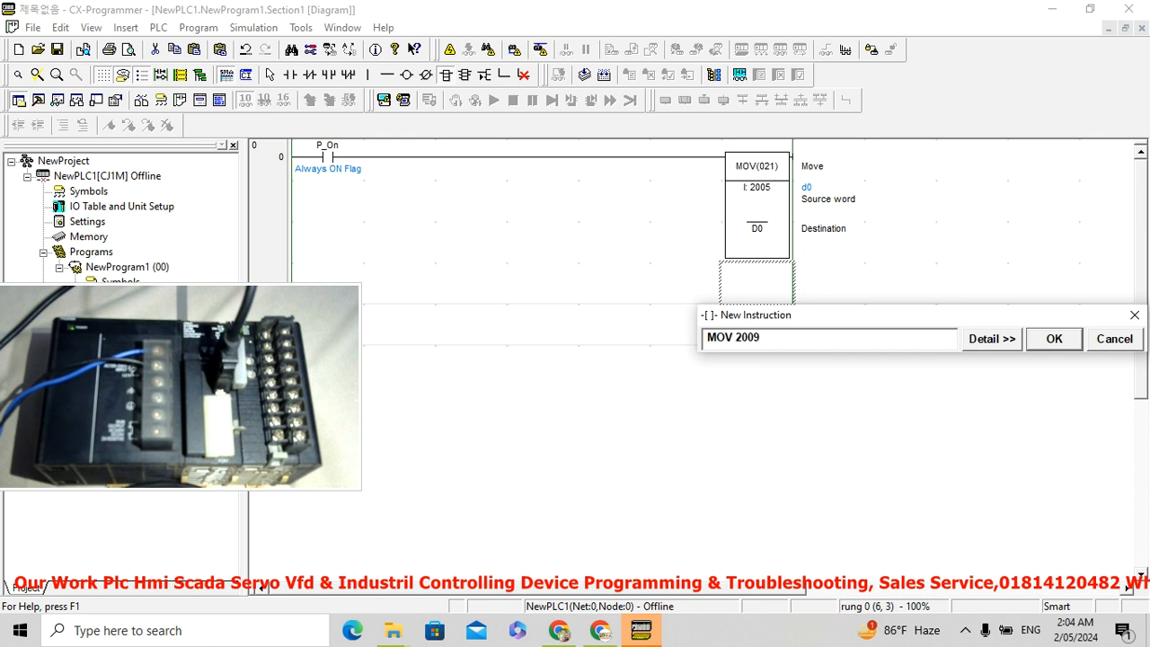
key("BackSpace")
key("BackSpace")
key("Return")
key("Return")
key("Return")
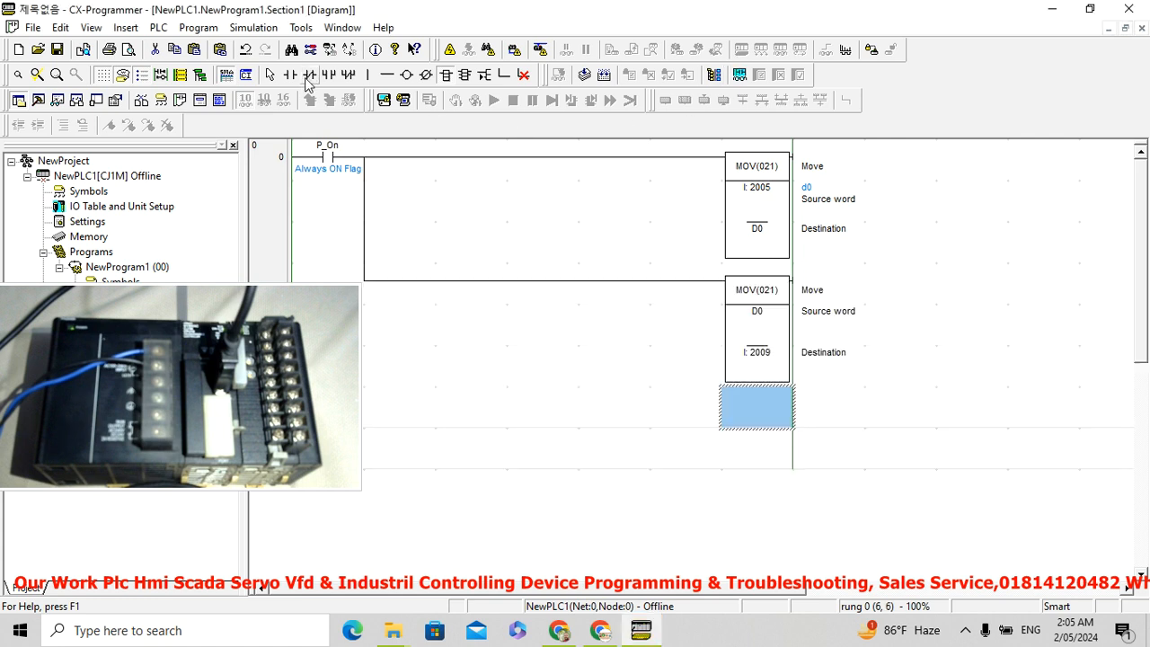
left_click(271, 75)
- Open the CJ1W-MAD42 unit's parameters from the I/O table and examine the Loop1 A constant and Input1 mean value processing settings
double_click(108, 207)
left_click(310, 121)
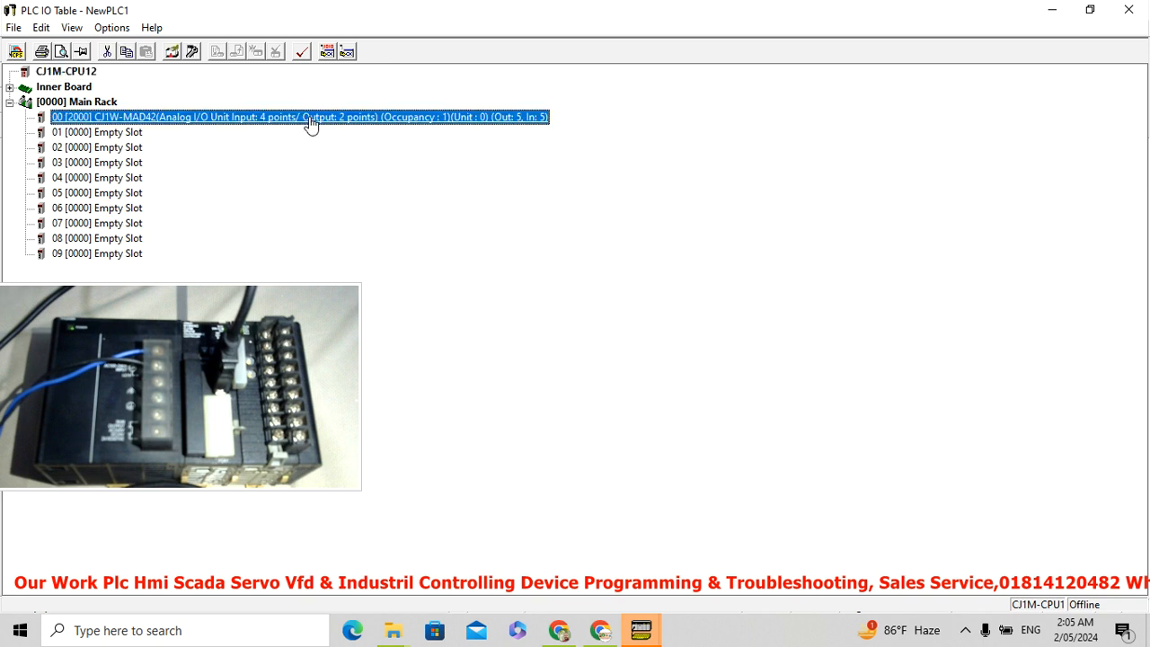
double_click(310, 121)
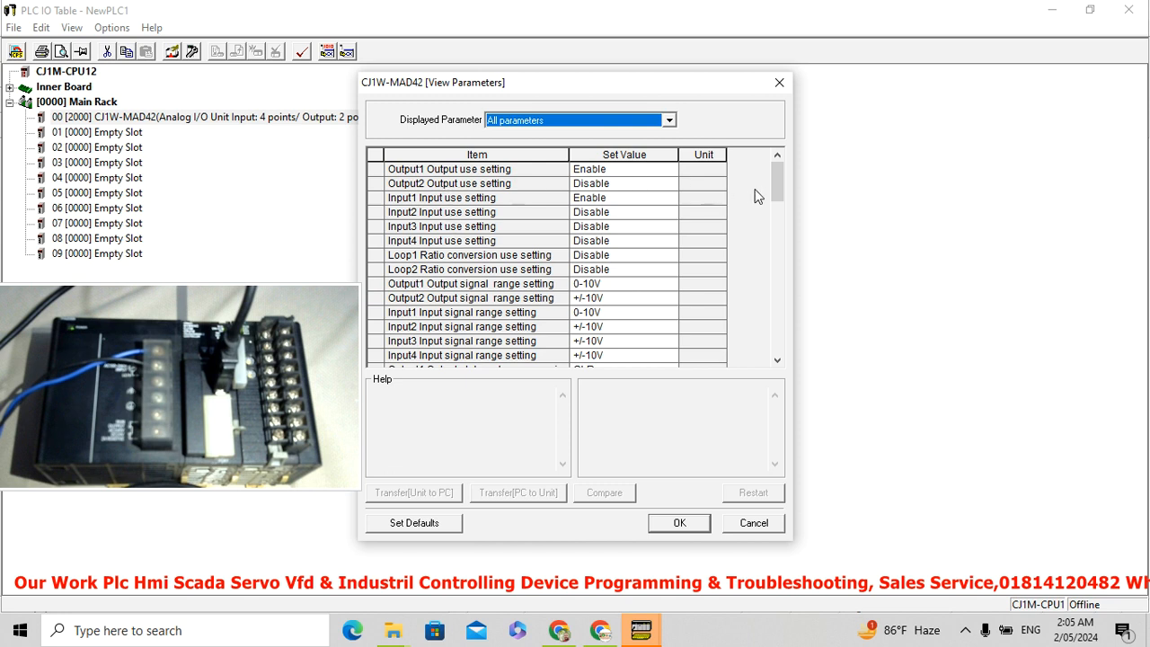
left_click_drag(775, 179, 777, 224)
left_click(675, 272)
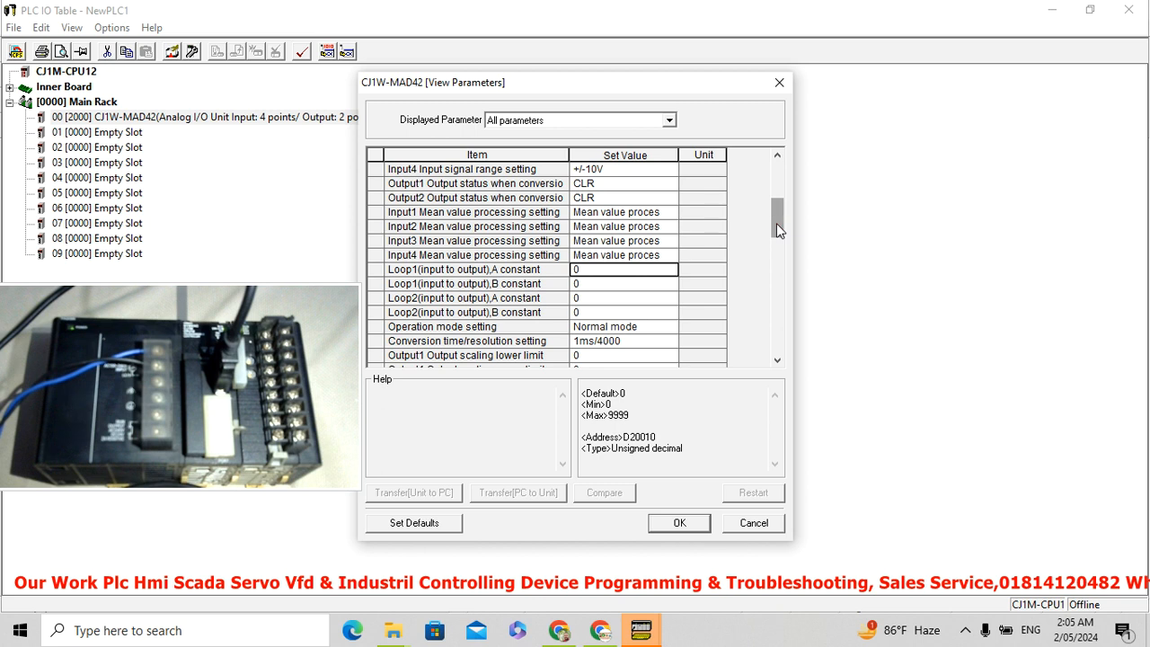
left_click_drag(776, 223, 776, 217)
left_click(663, 241)
left_click(663, 241)
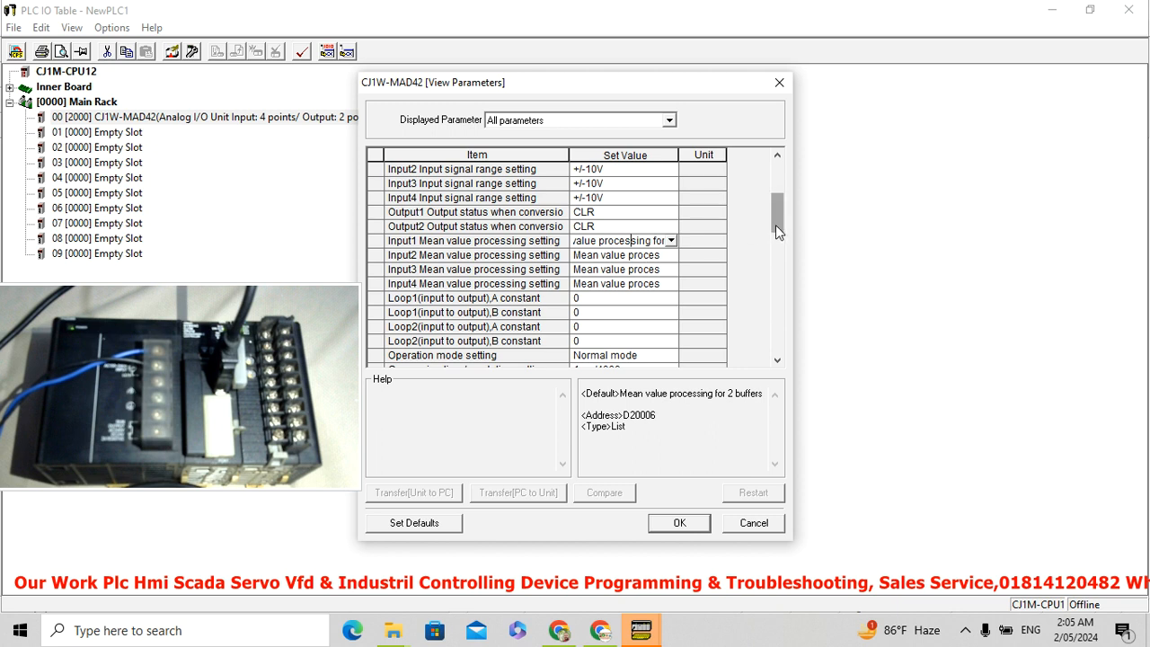
- Check the available options for the Output1 signal range setting and the Output1 use setting
left_click_drag(778, 217, 774, 182)
left_click(677, 284)
left_click(671, 284)
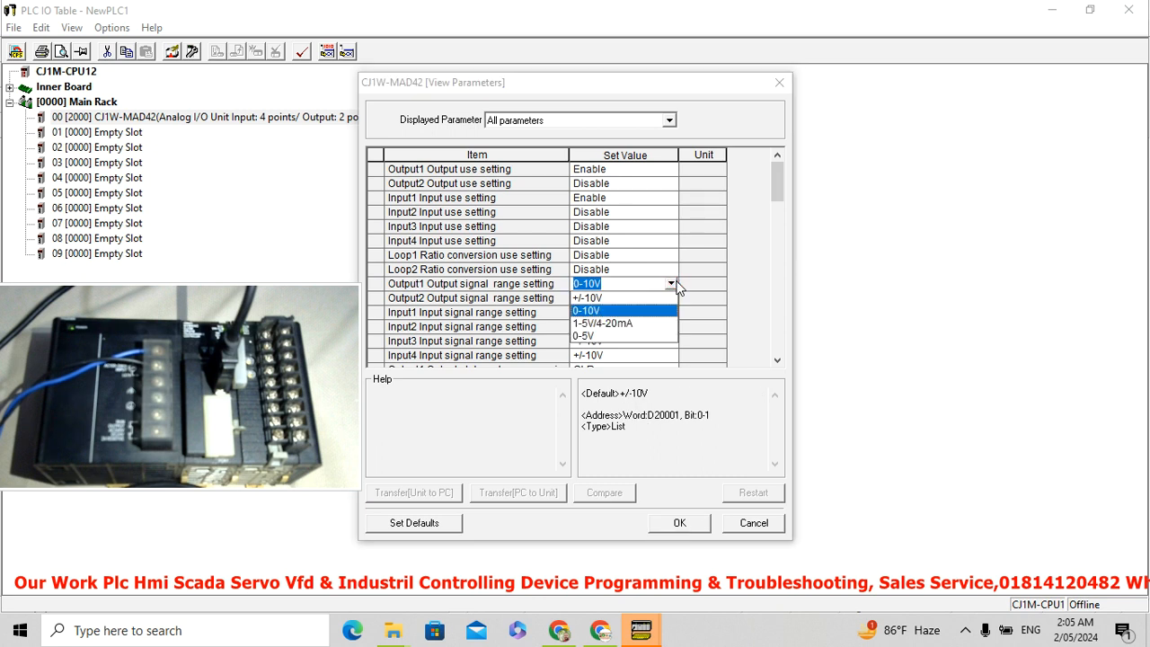
left_click(776, 192)
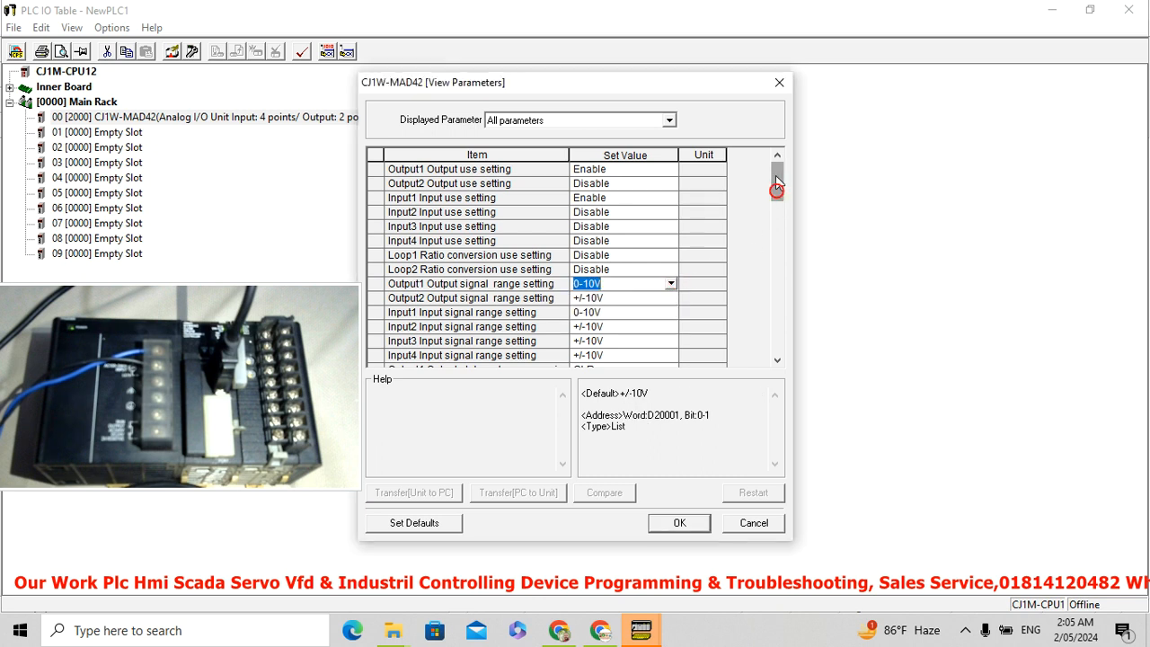
double_click(673, 170)
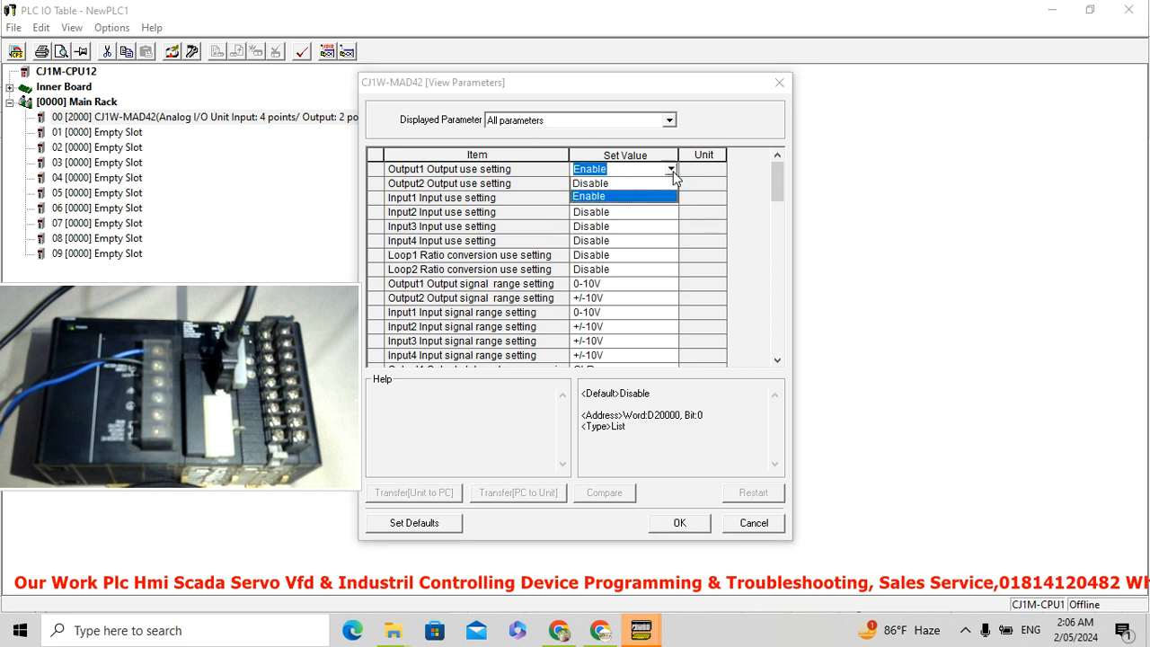
left_click(775, 190)
- Review the Loop1 A constant, the Input1 scaling upper limit and the Input1 peak value hold options
left_click_drag(778, 185, 775, 241)
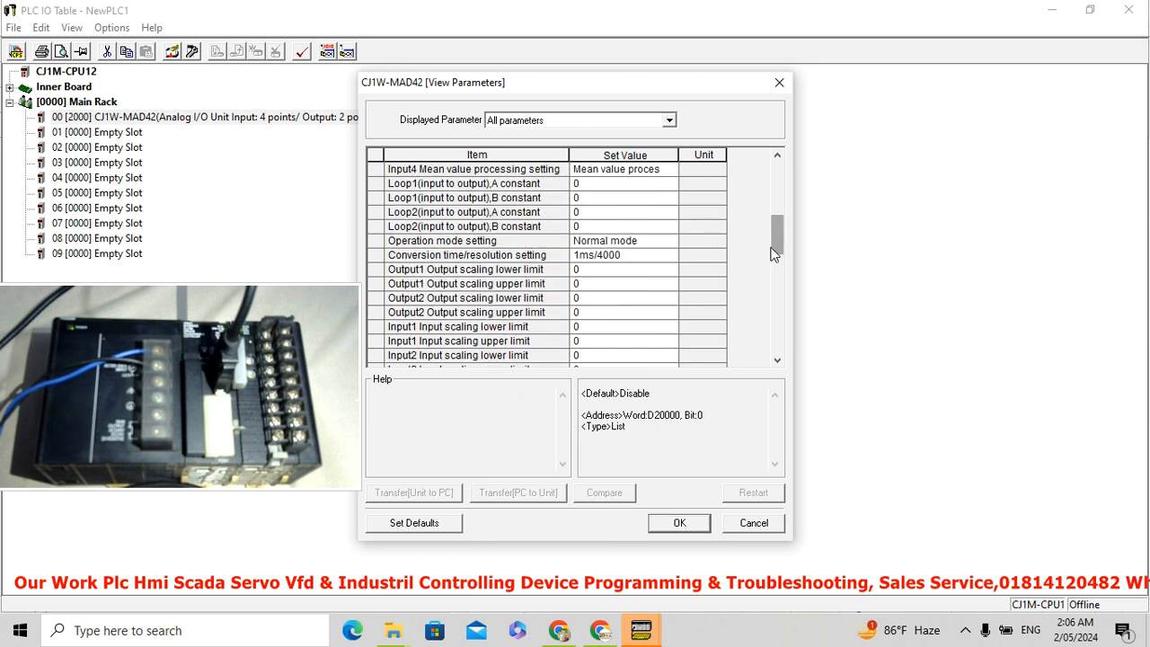
left_click(661, 184)
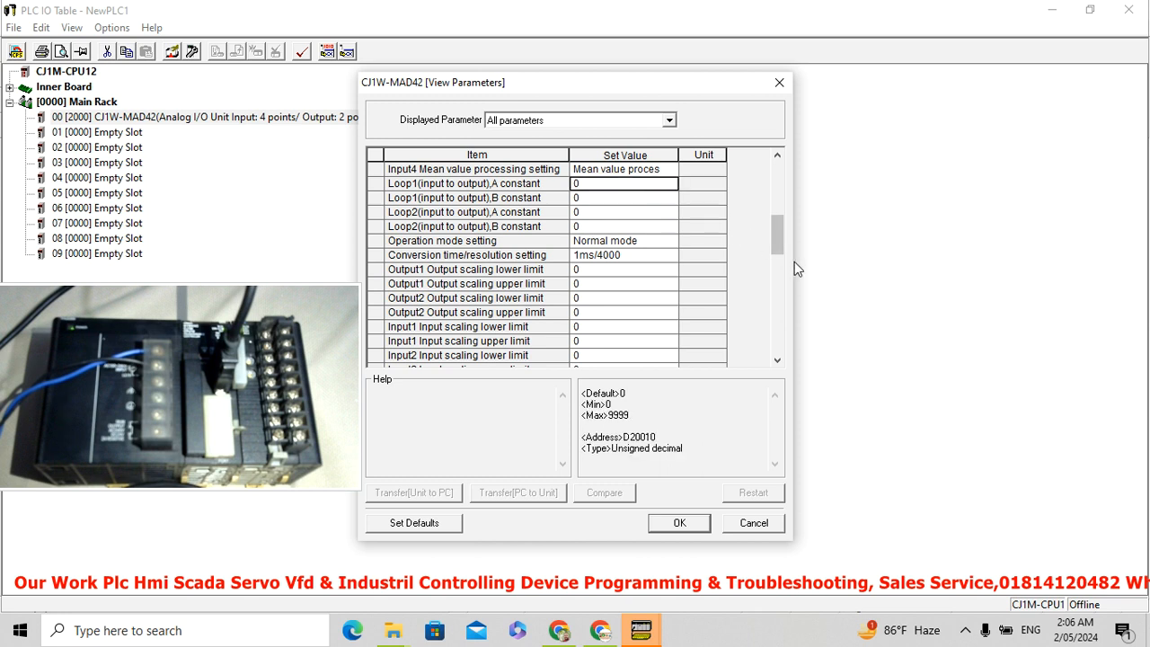
left_click_drag(777, 238, 776, 275)
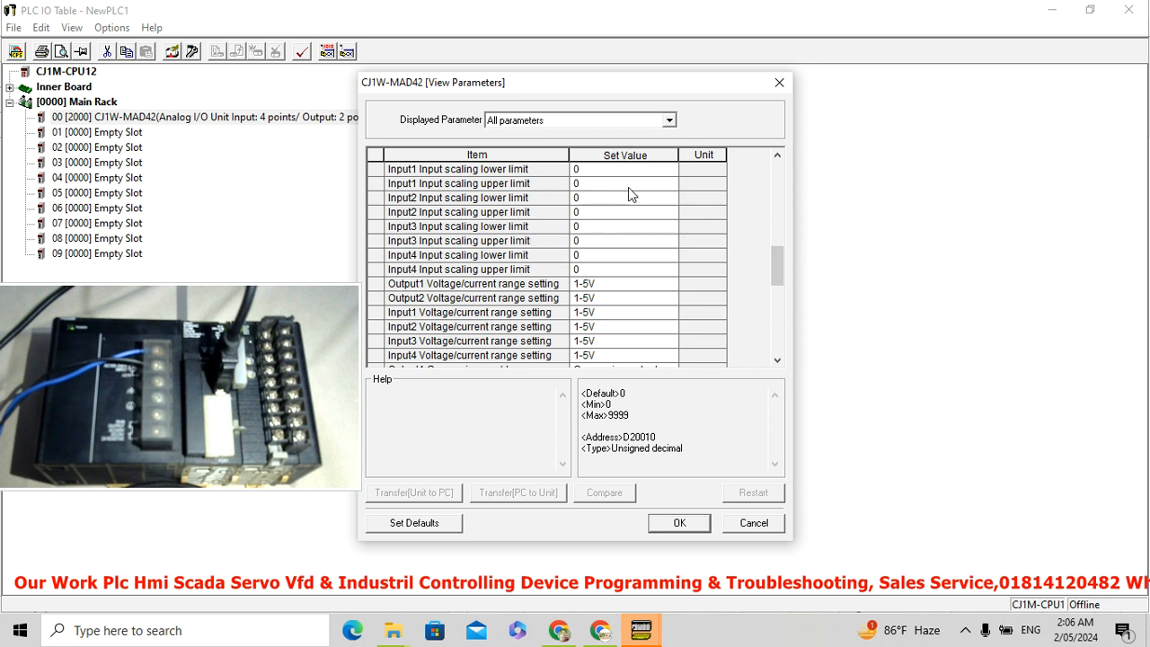
left_click(667, 187)
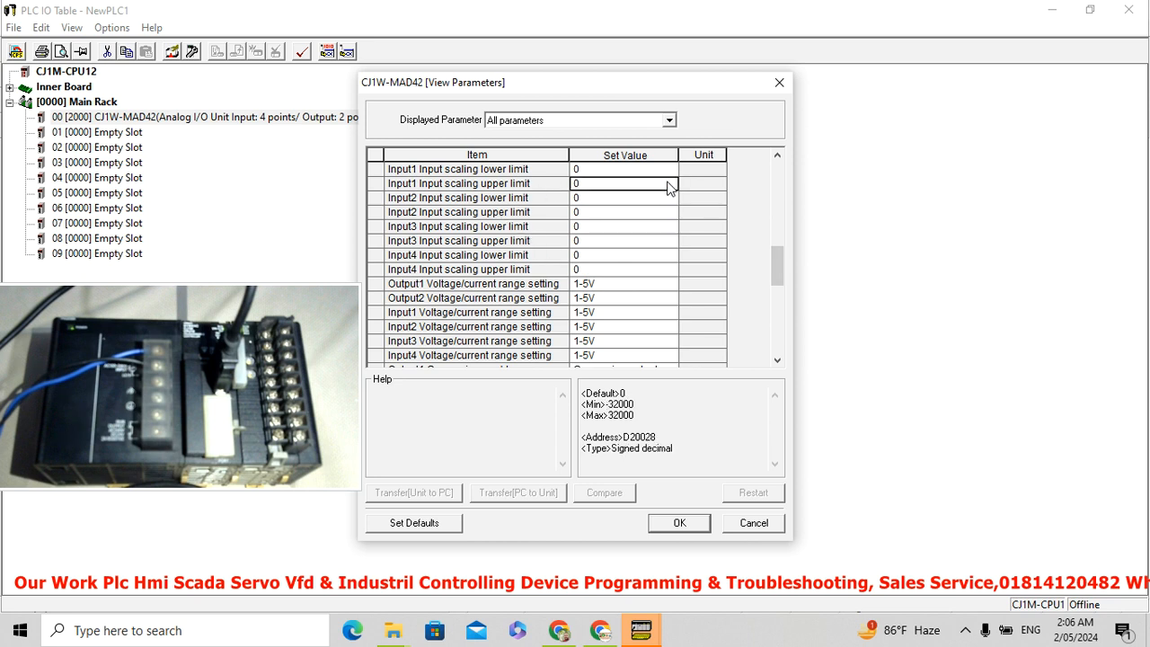
left_click_drag(776, 266, 779, 299)
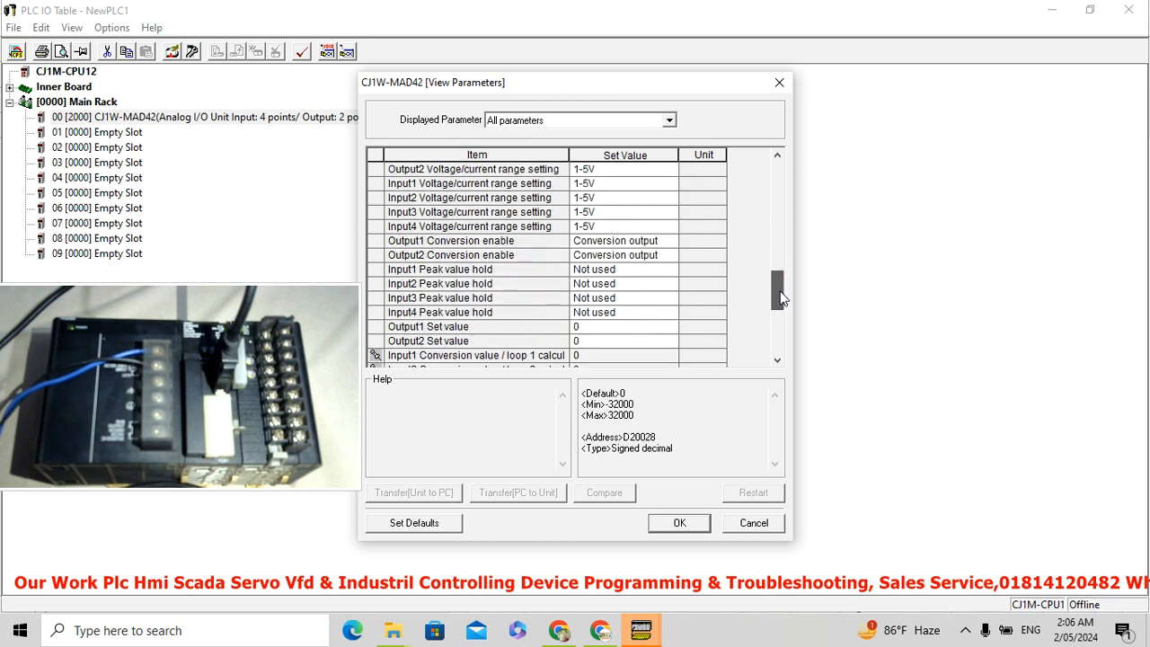
left_click(672, 271)
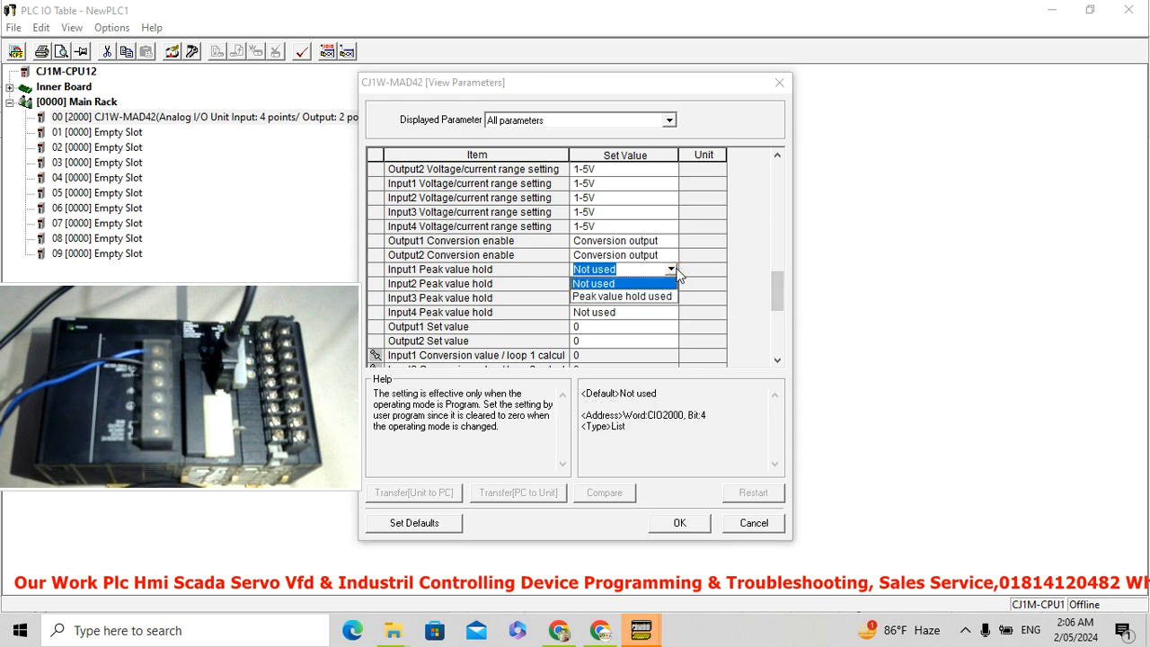
- Limit the displayed parameters to CIO Area and check the Input1 disconnection detection options
left_click(669, 121)
left_click(669, 120)
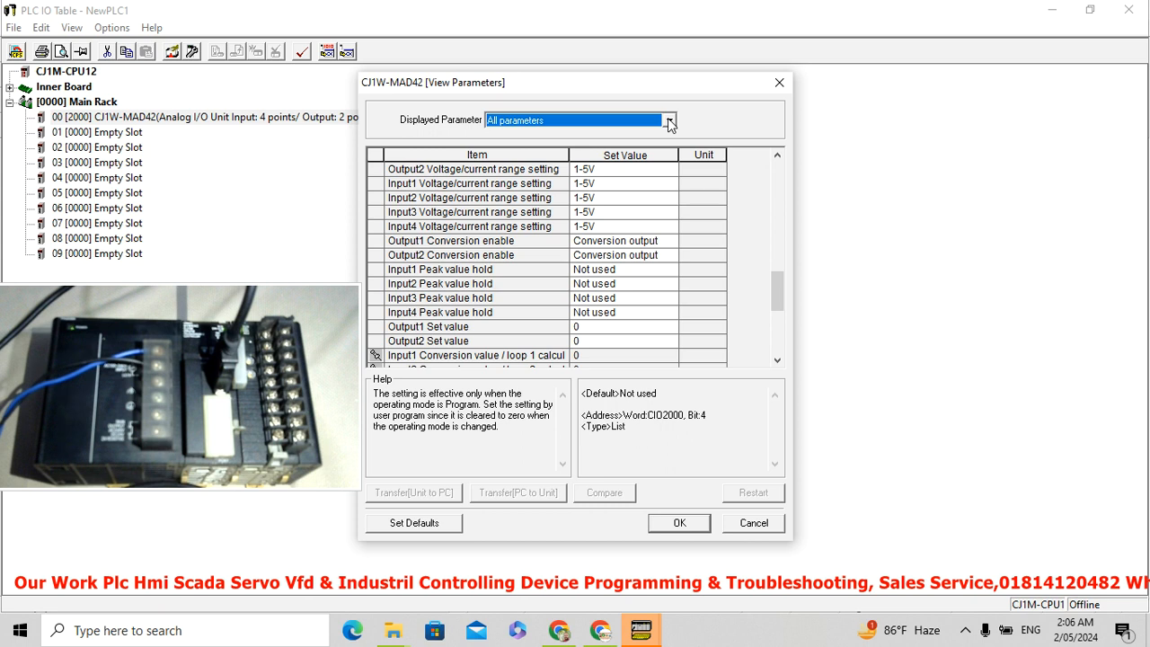
left_click(669, 120)
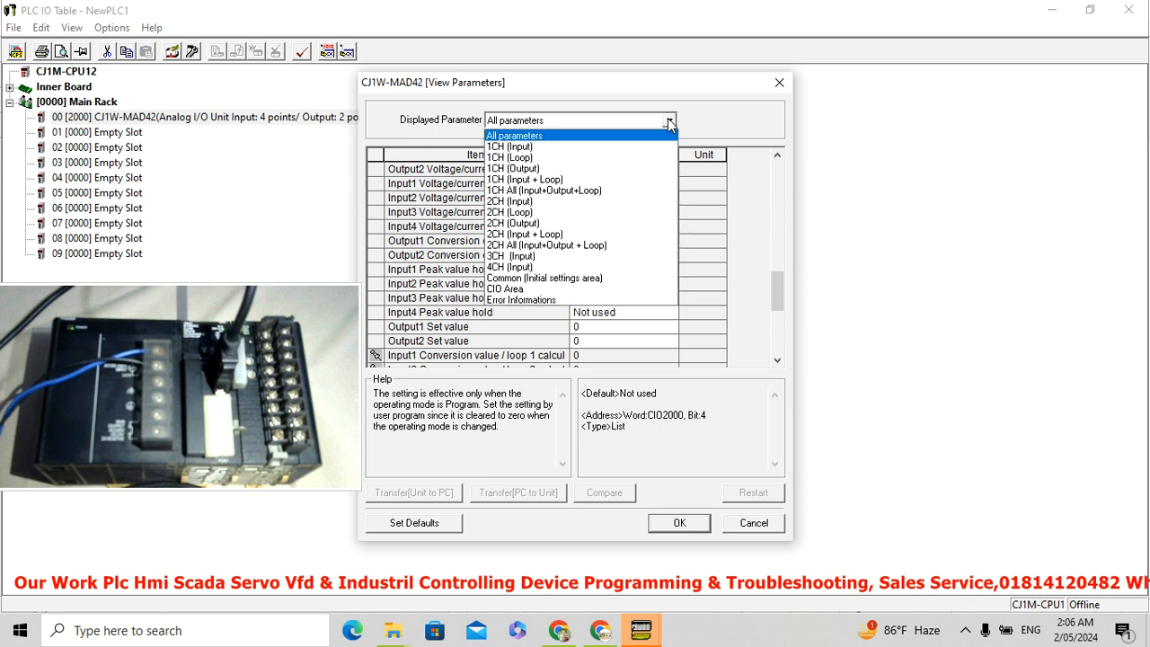
left_click(545, 290)
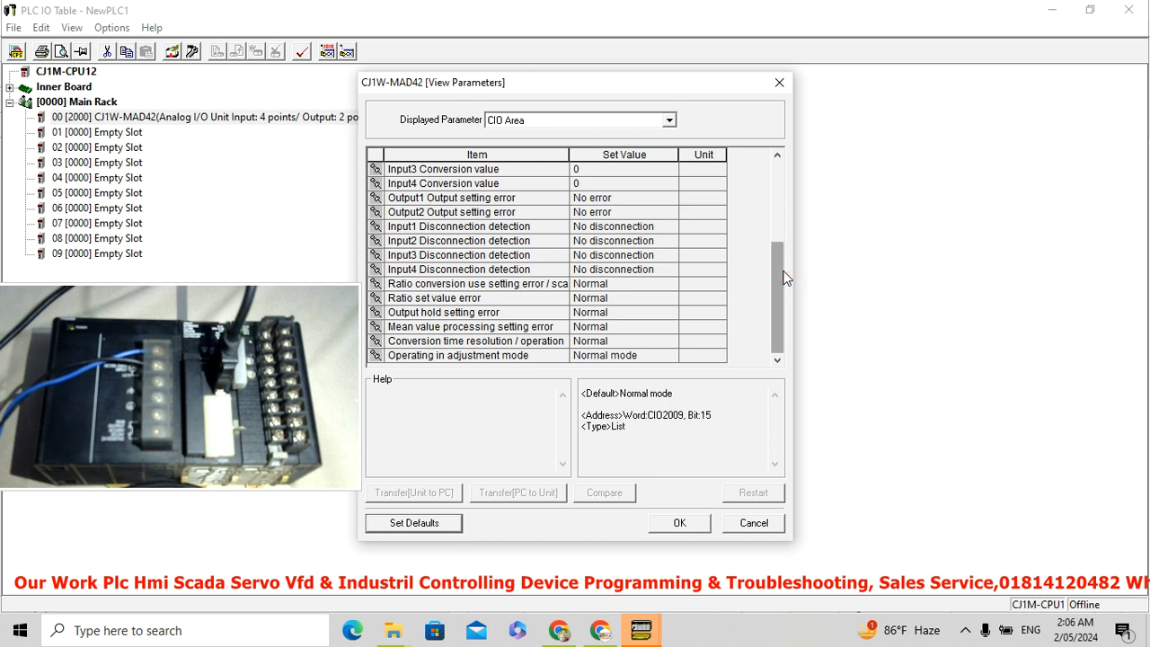
left_click(667, 230)
left_click(670, 228)
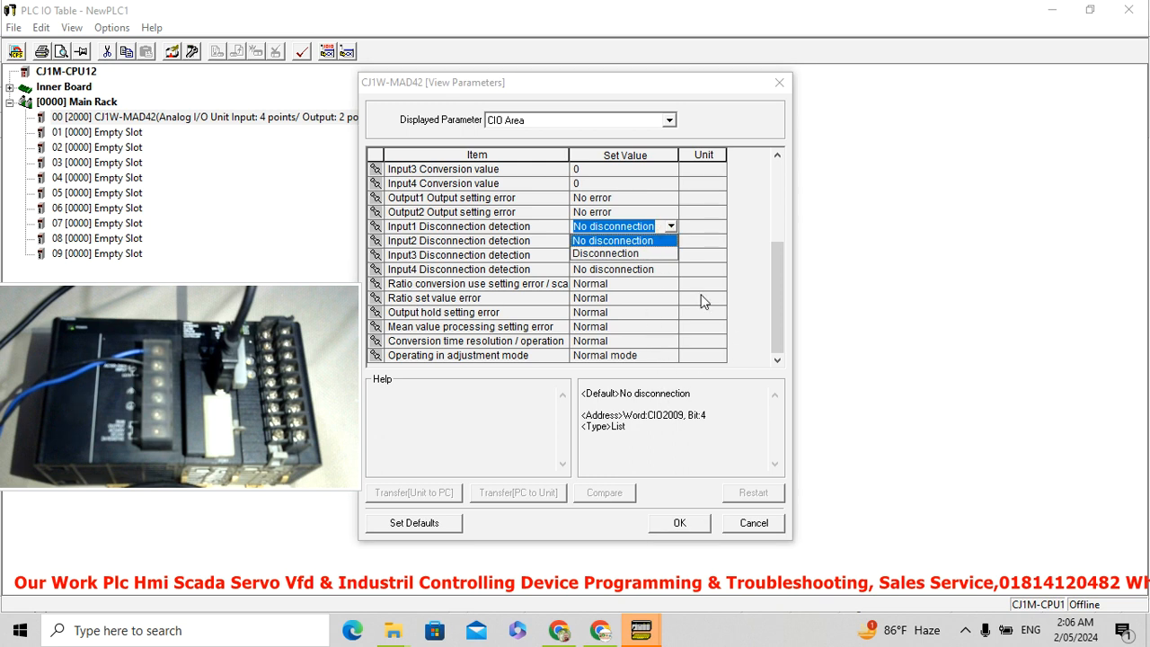
left_click(775, 286)
- Look up the CIO address assigned to the Input1 conversion value
left_click_drag(775, 257, 781, 199)
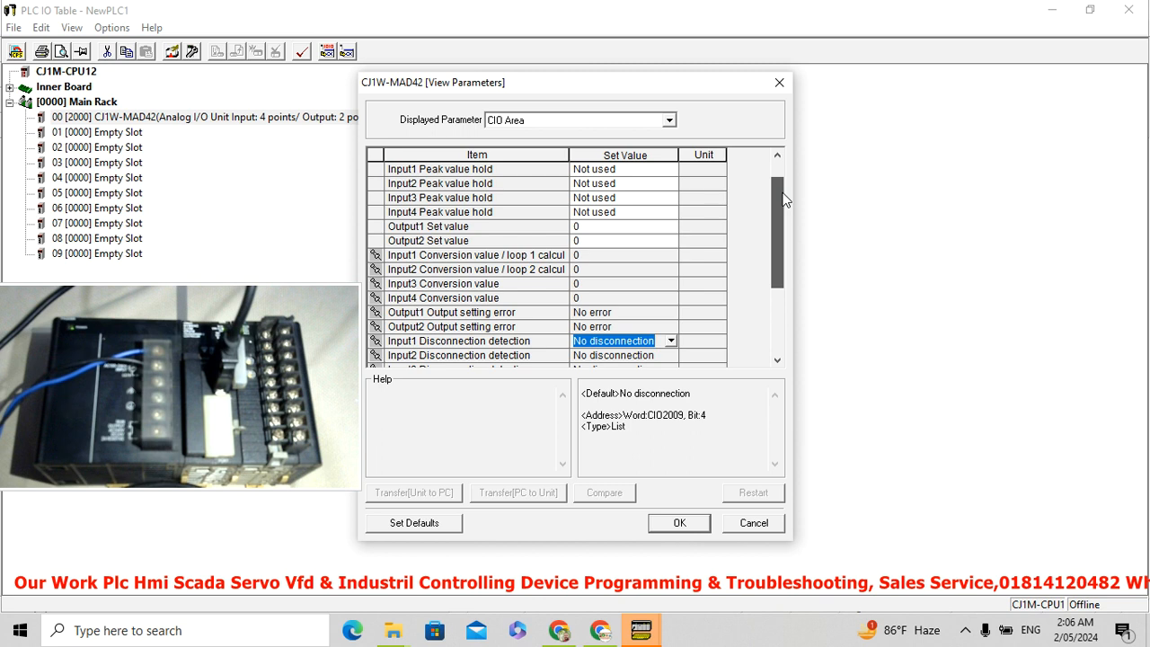
left_click(673, 260)
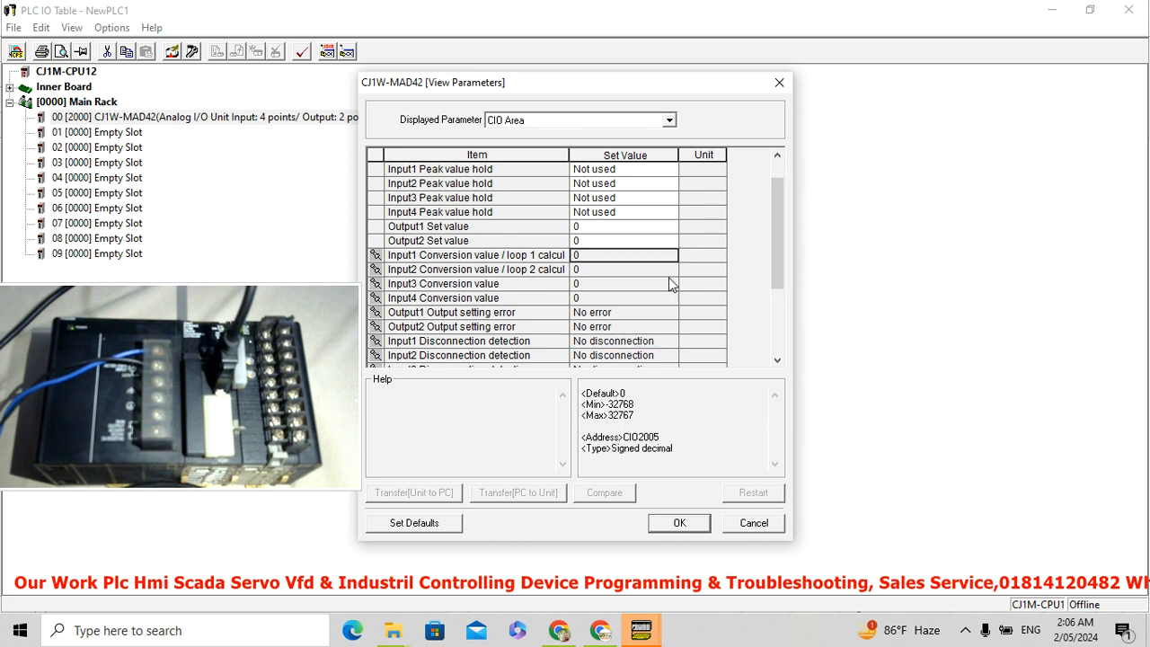
left_click_drag(637, 438, 665, 435)
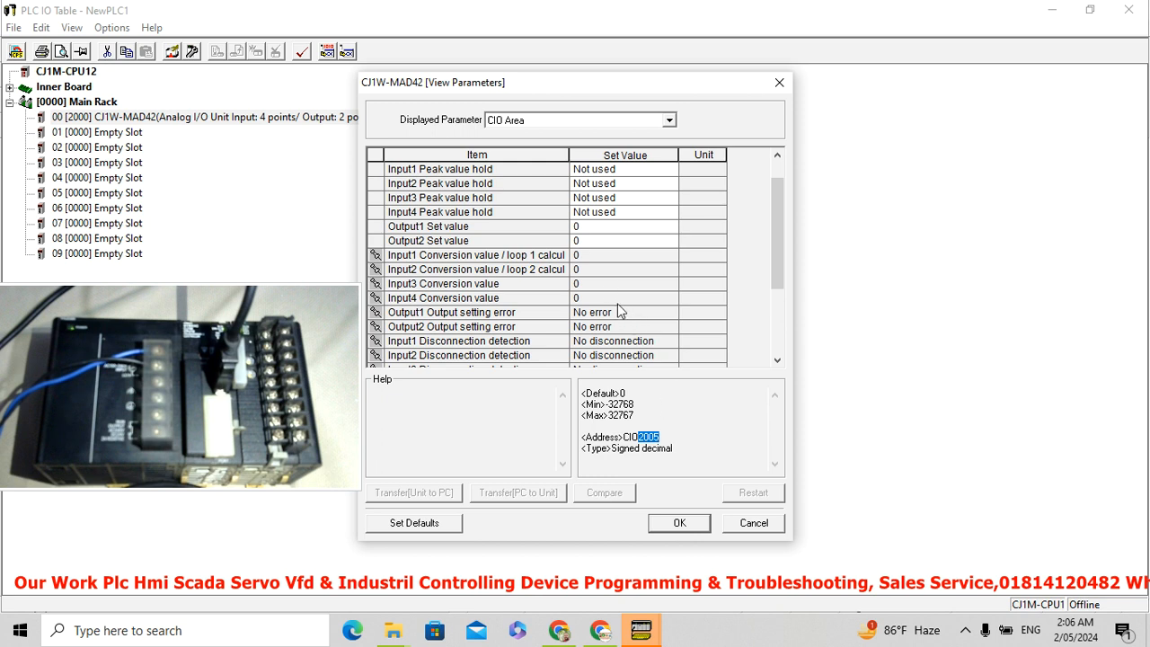
left_click(434, 260)
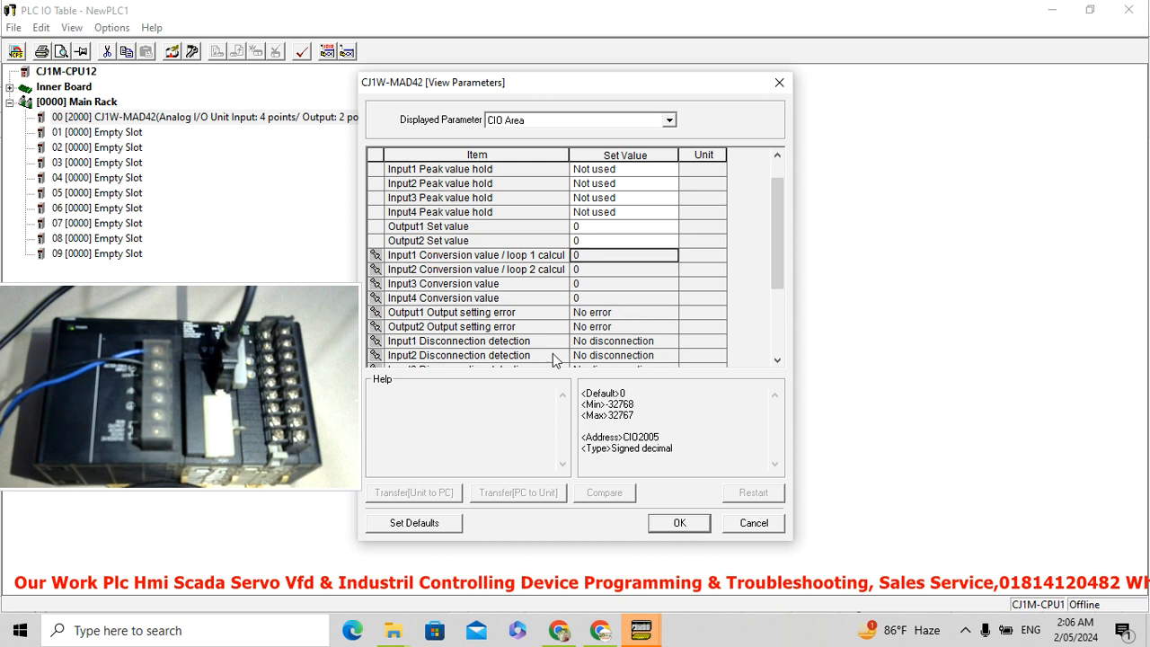
left_click(673, 270)
left_click(667, 255)
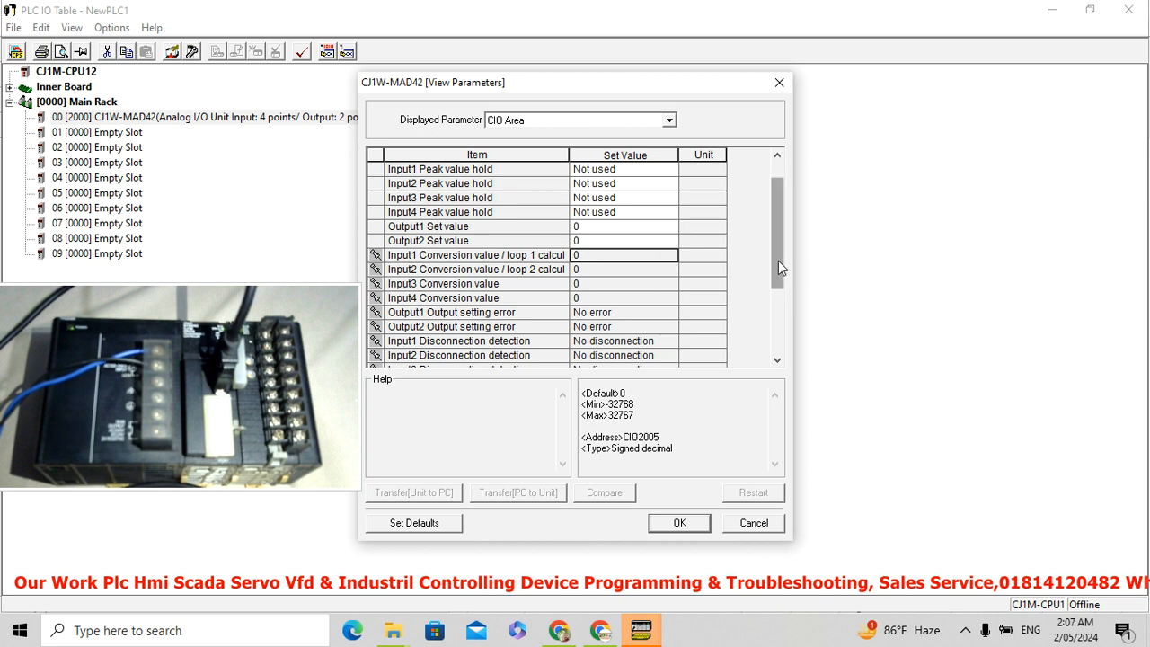
- Look up the CIO word of the Output1 output setting error and compare it with the Input1 conversion value and disconnection detection addresses
left_click(656, 313)
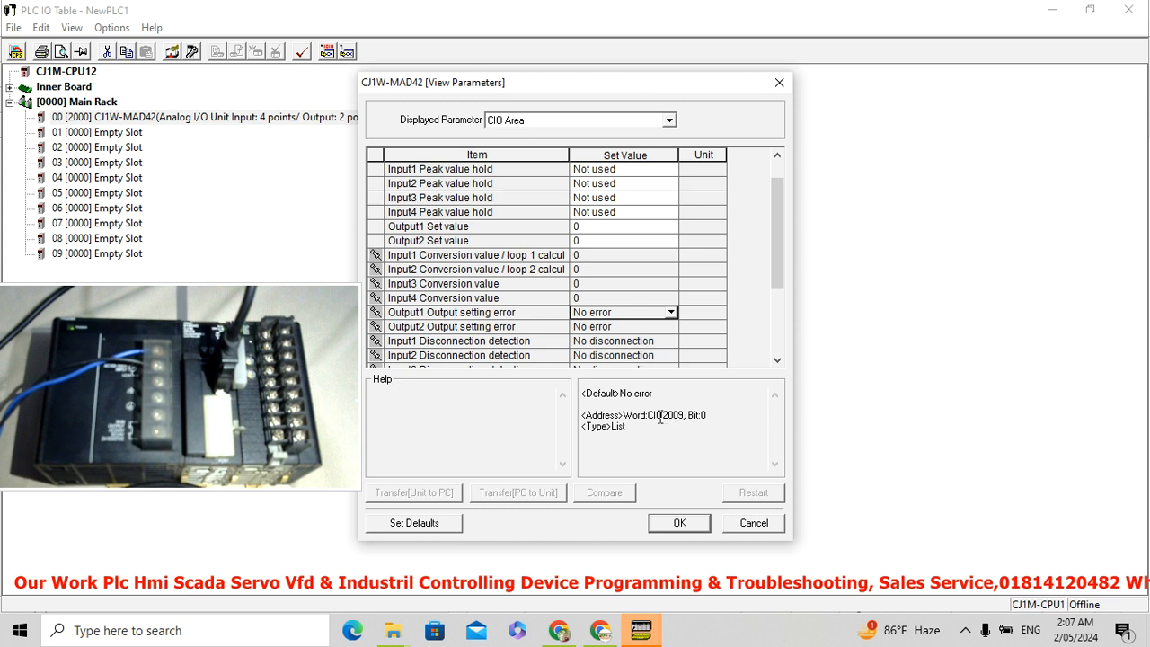
left_click_drag(658, 415, 688, 427)
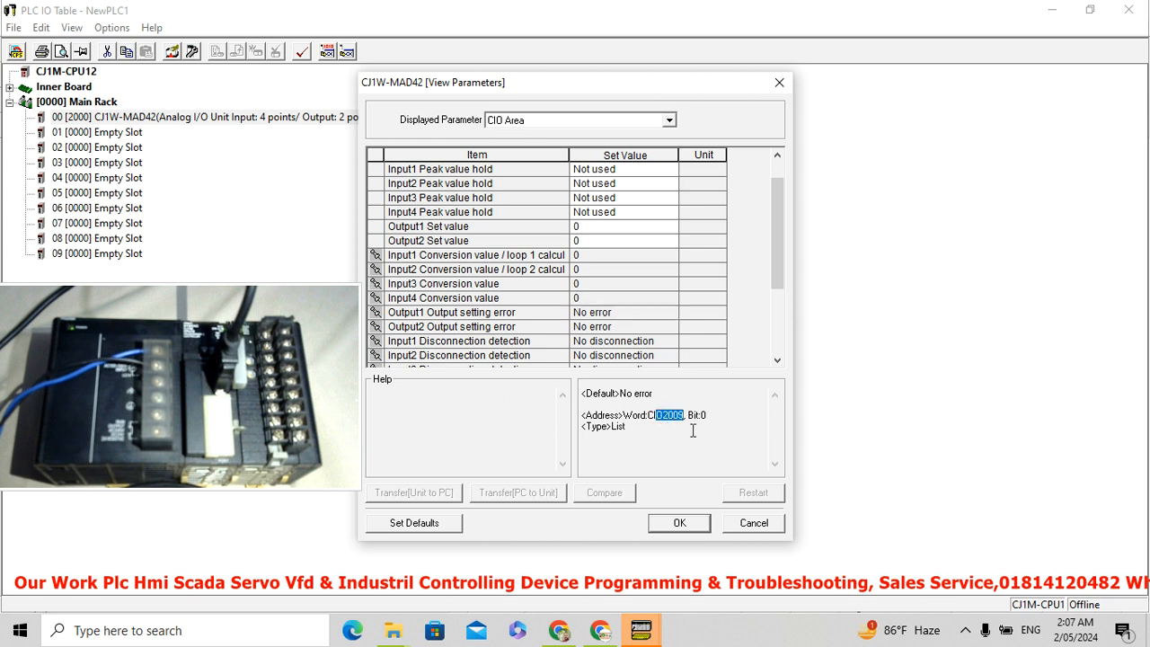
left_click(670, 254)
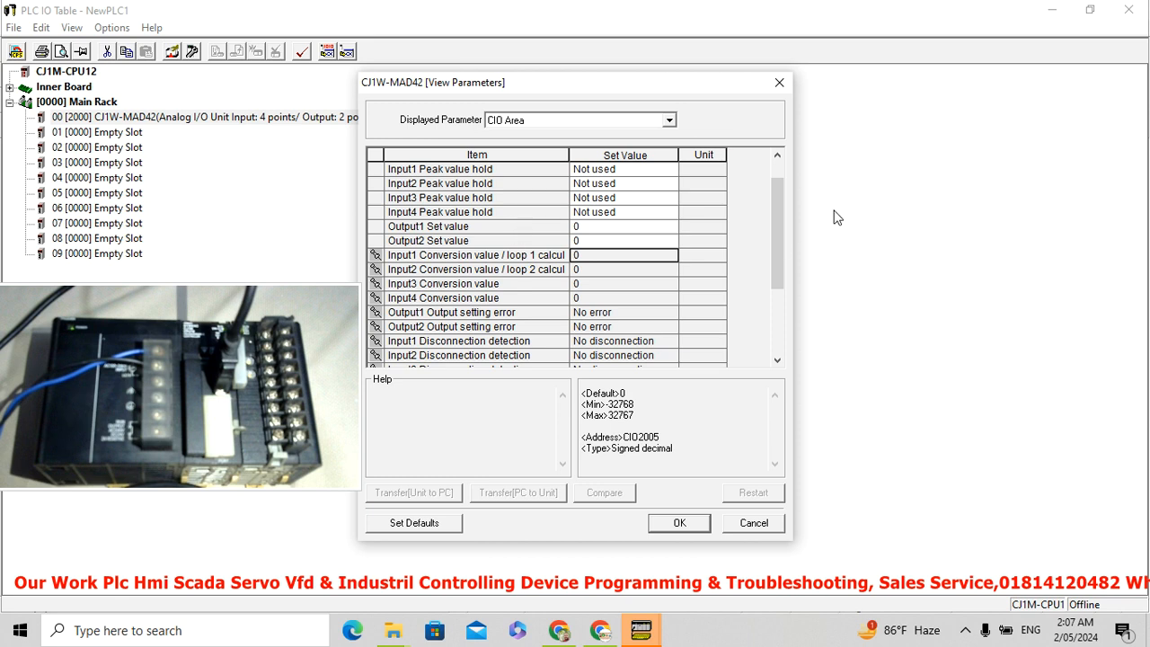
left_click_drag(776, 212, 782, 259)
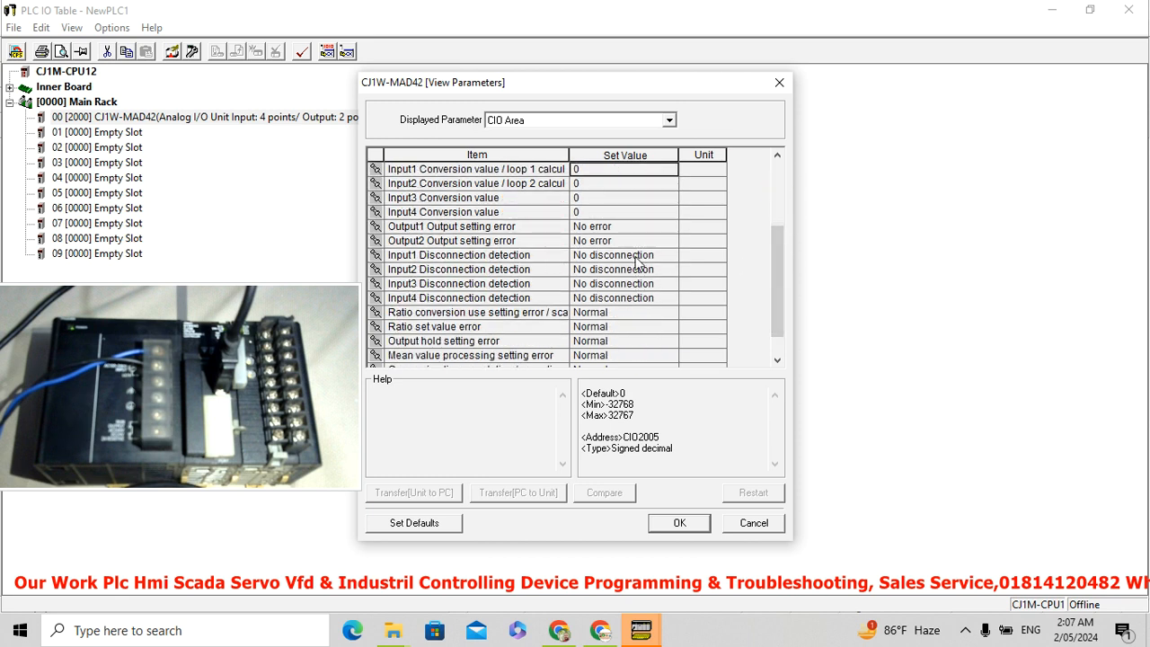
left_click(672, 256)
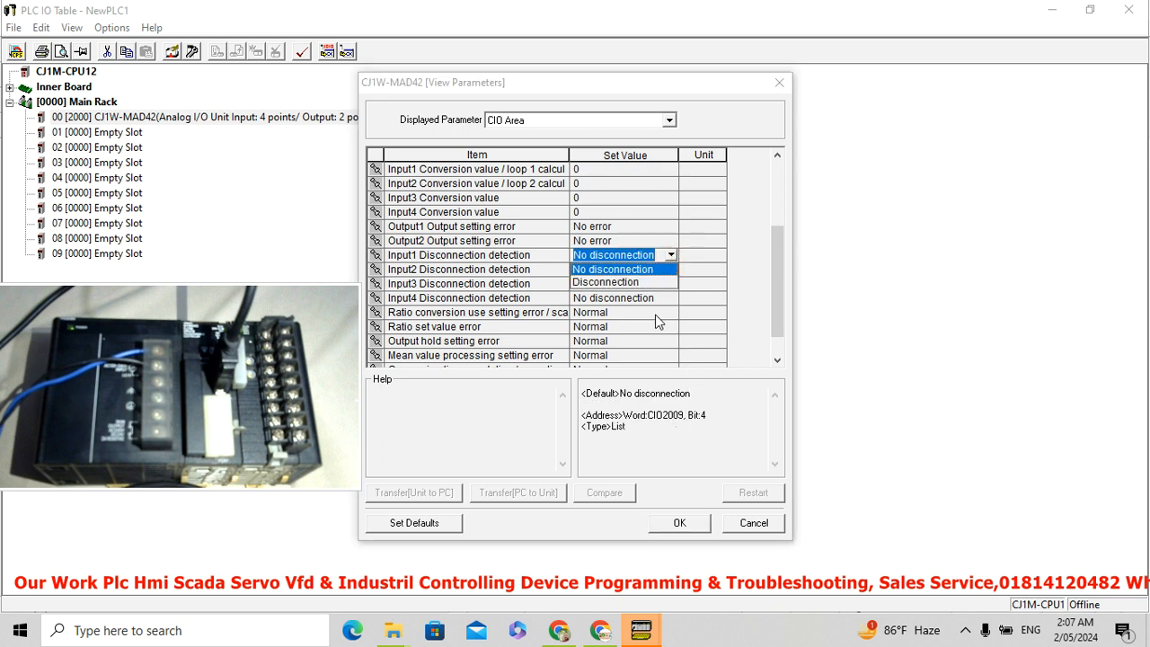
left_click(671, 256)
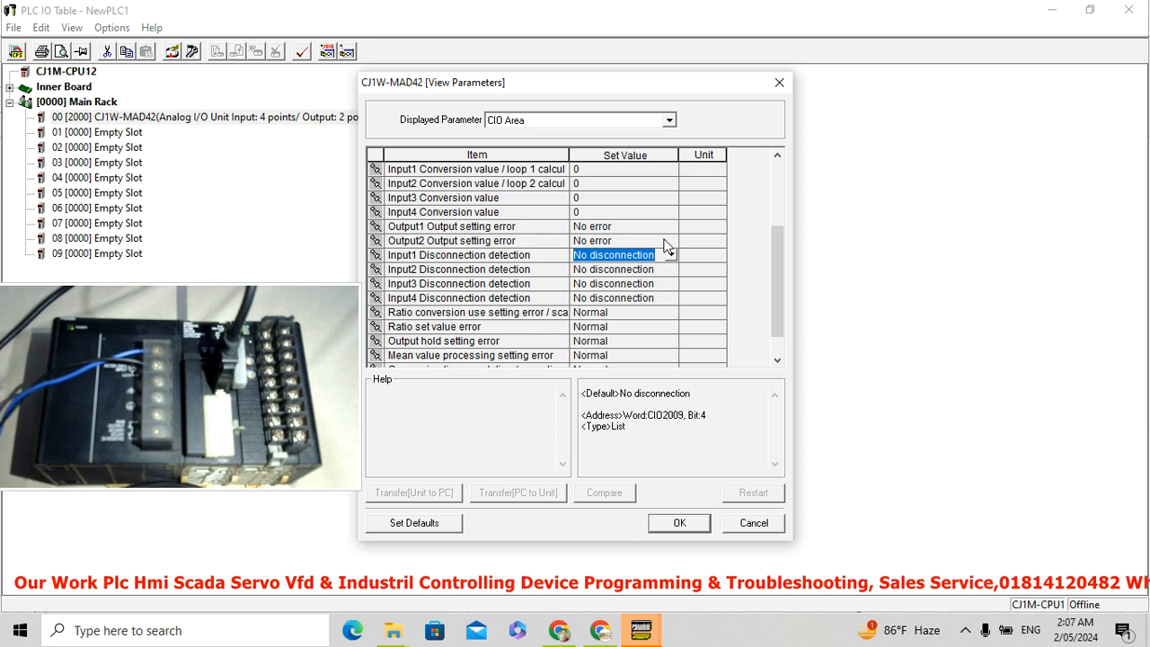
left_click(665, 230)
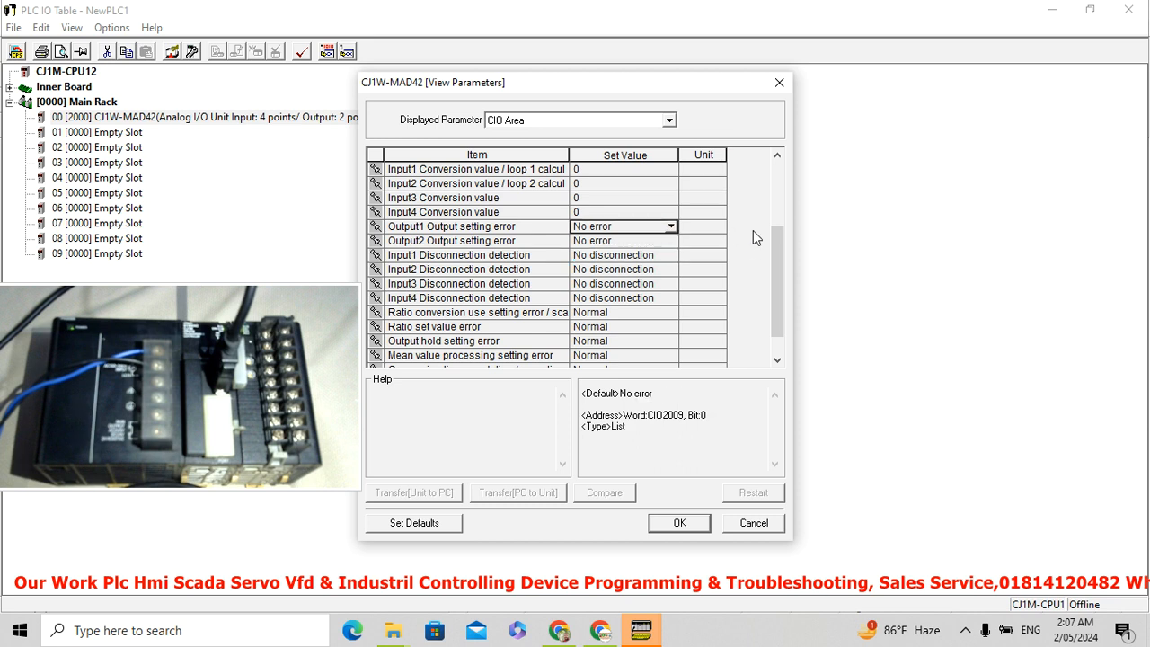
- Look up the CIO word and bit of the Input1 peak value hold and Output1 conversion enable parameters
left_click_drag(772, 255, 772, 176)
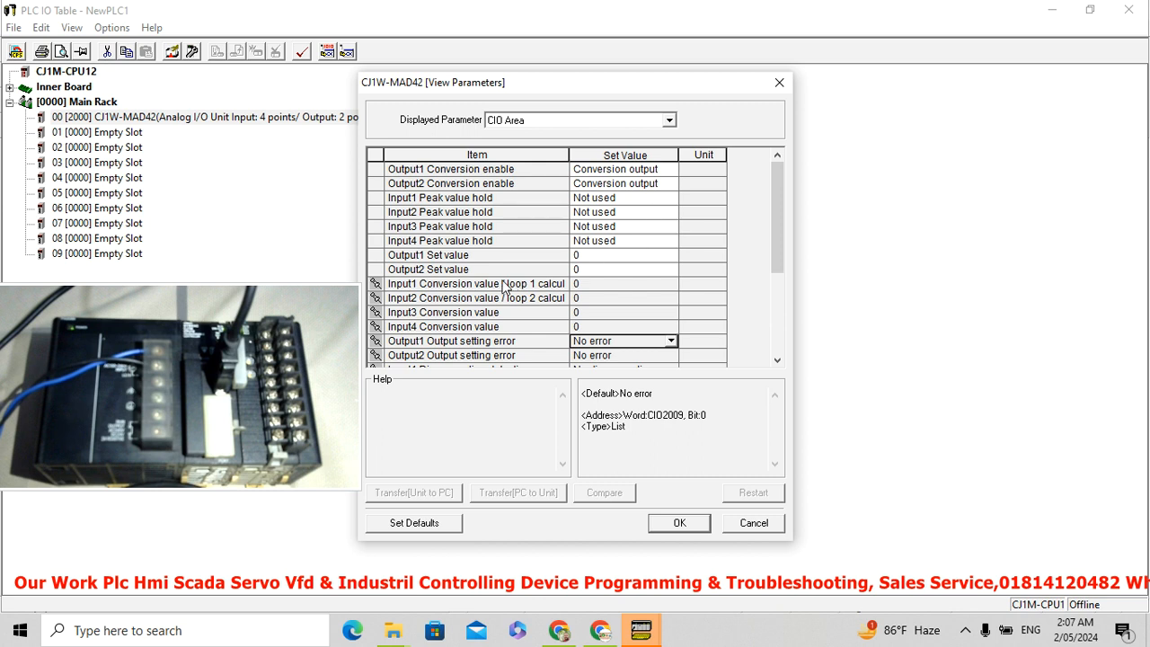
left_click(662, 197)
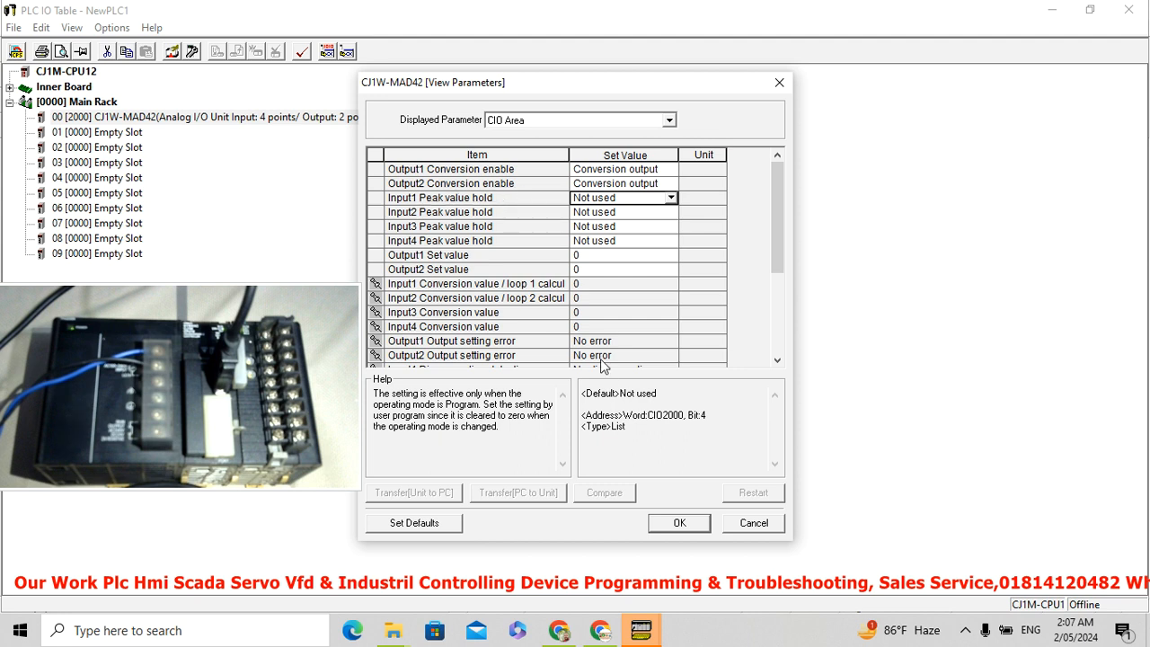
left_click_drag(644, 416, 687, 418)
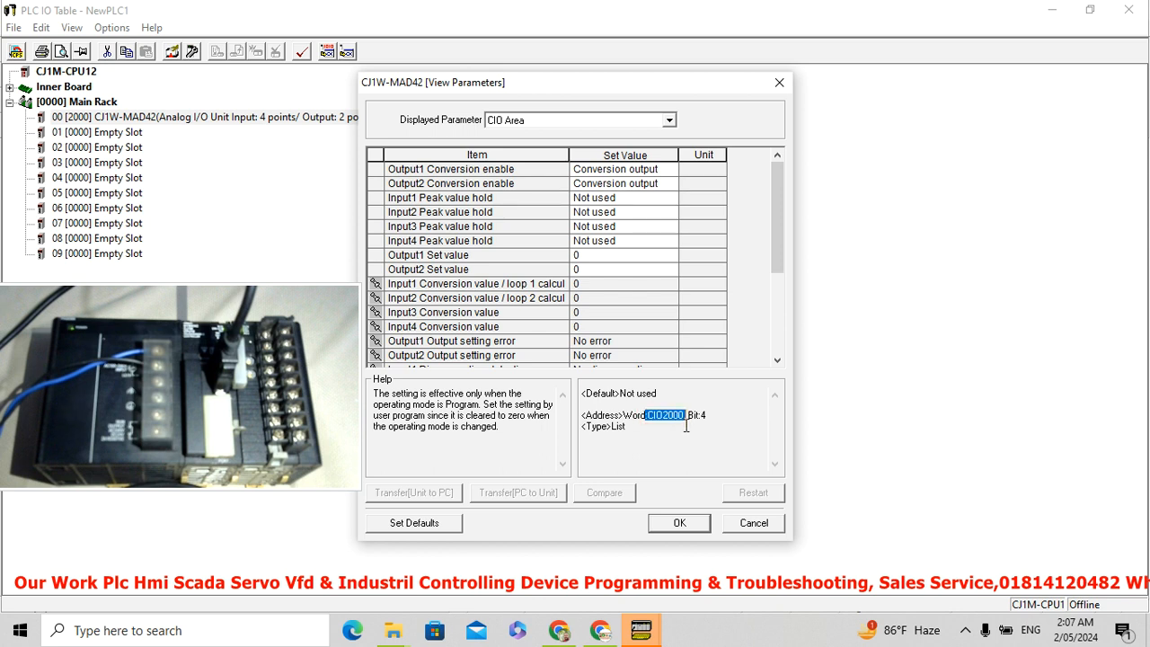
left_click(687, 436)
left_click(675, 171)
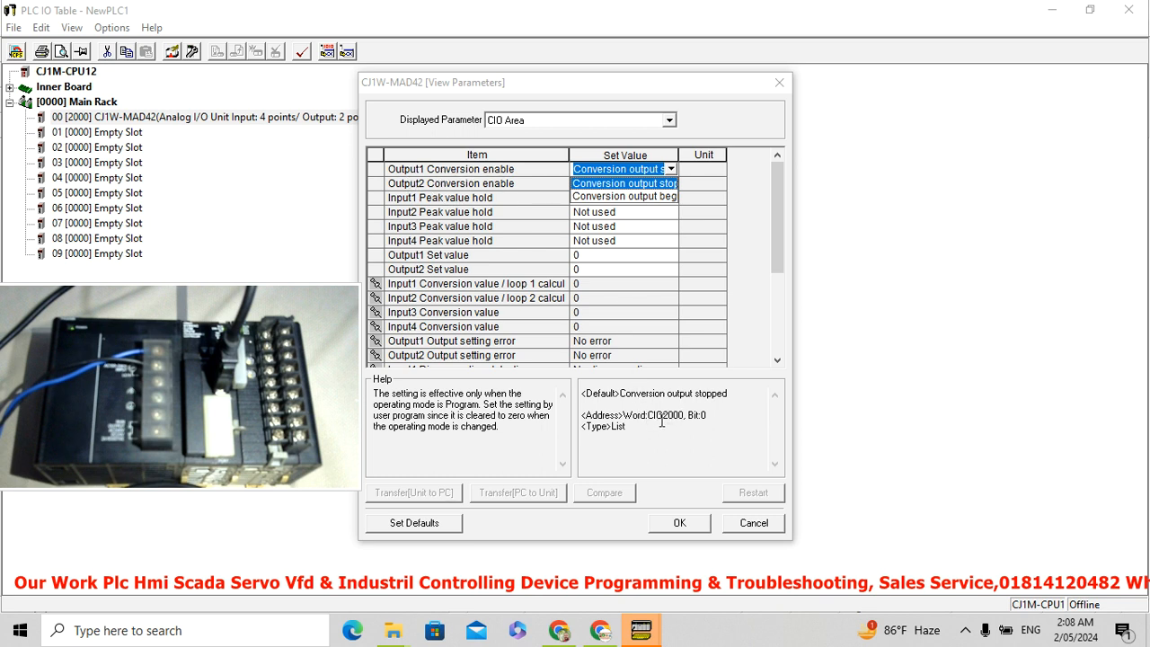
left_click(777, 172)
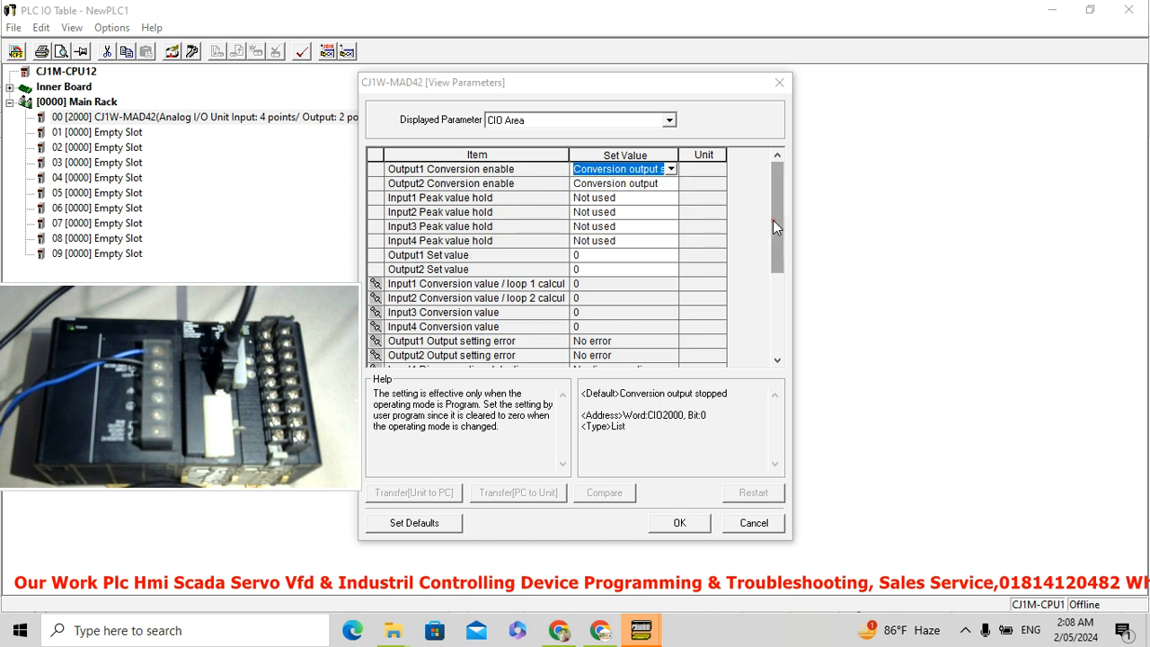
left_click_drag(778, 262, 782, 308)
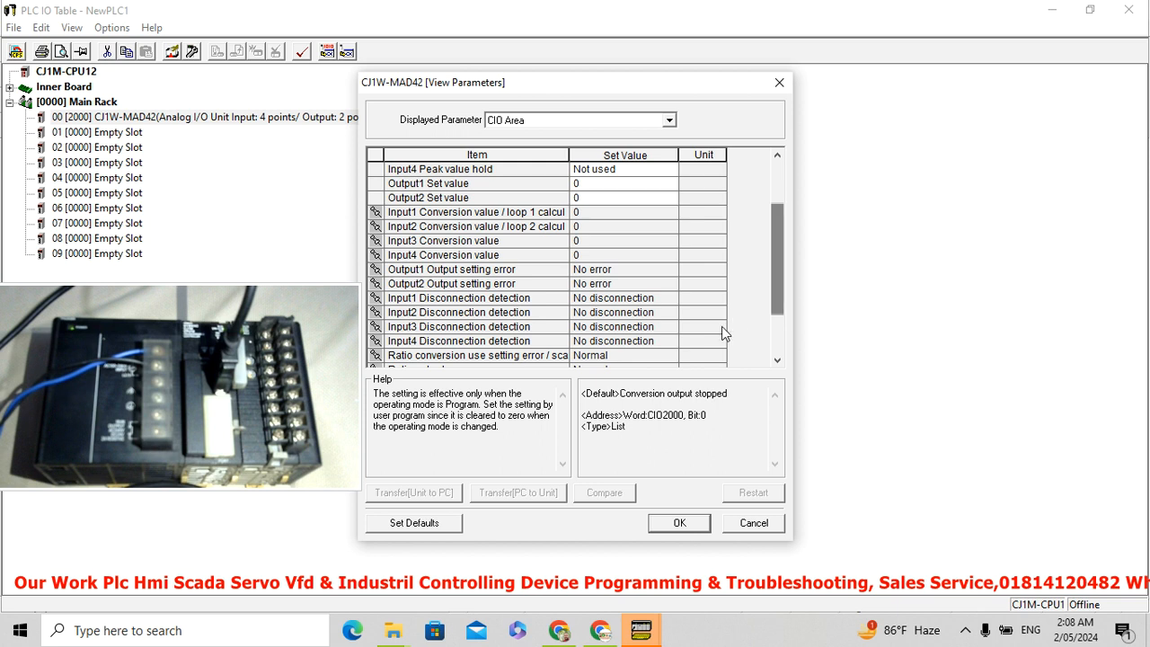
- Look up the CIO addresses of Input1 disconnection detection and Input1 conversion value, then close the unit parameters and return to the ladder program
left_click(666, 299)
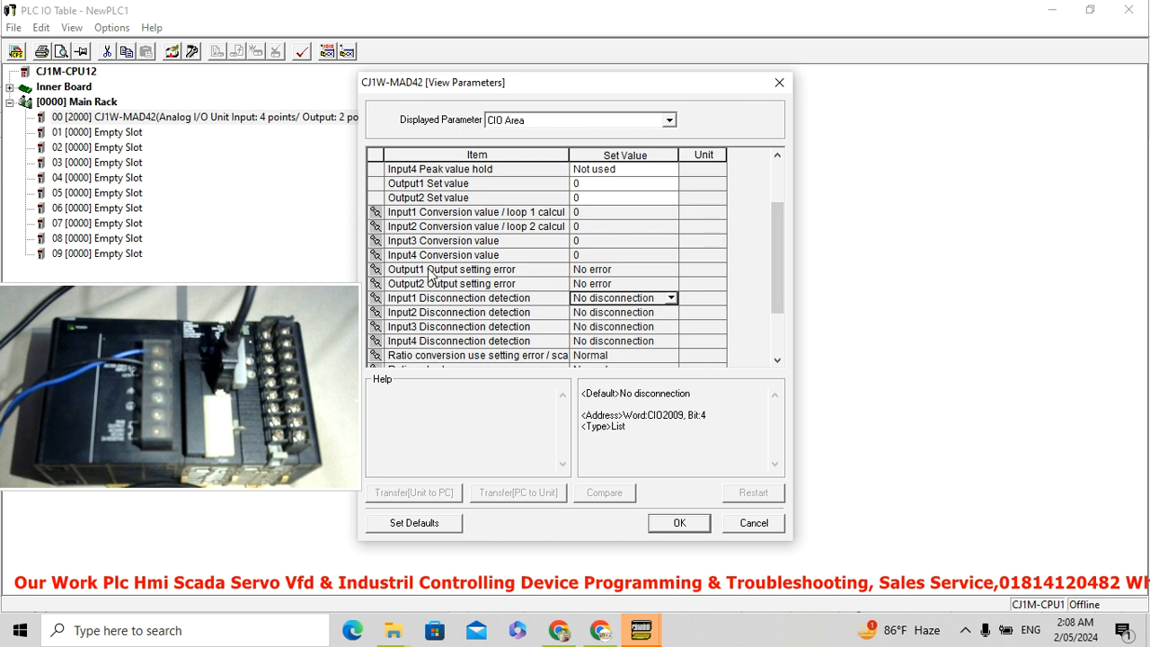
left_click(672, 216)
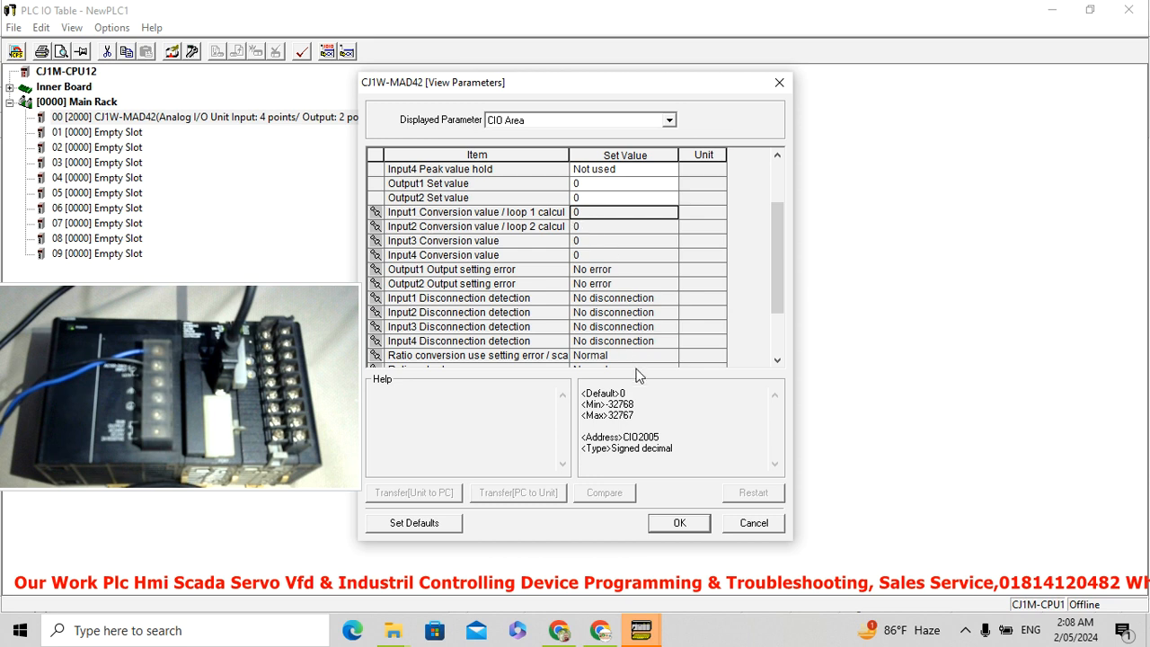
left_click_drag(623, 438, 670, 439)
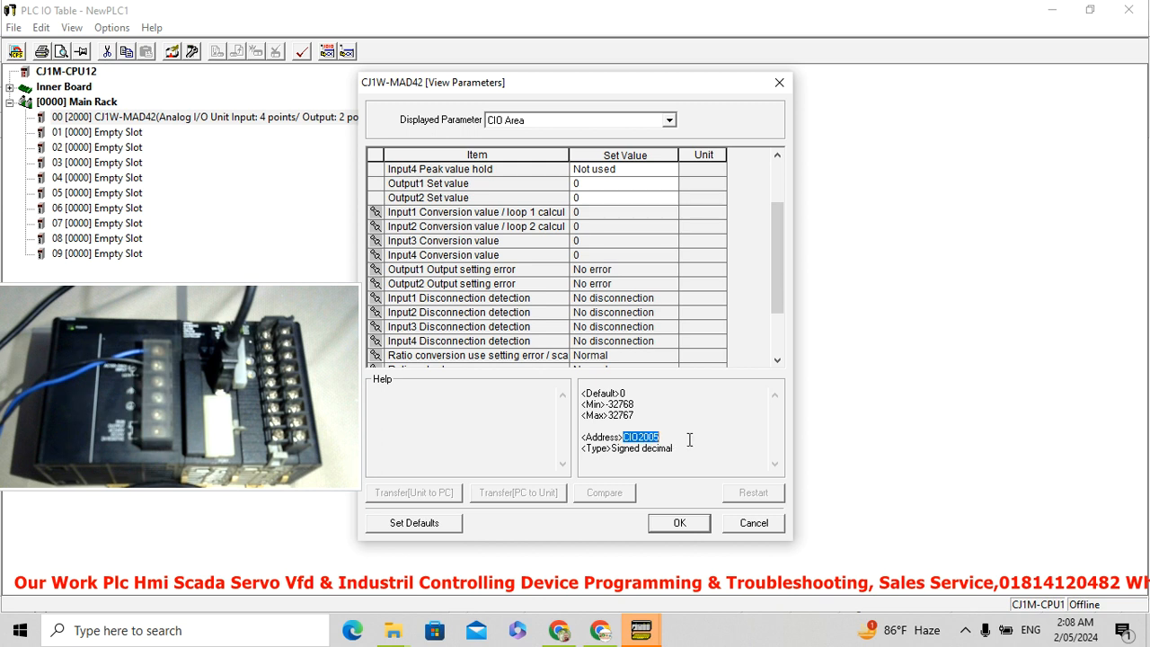
left_click(765, 523)
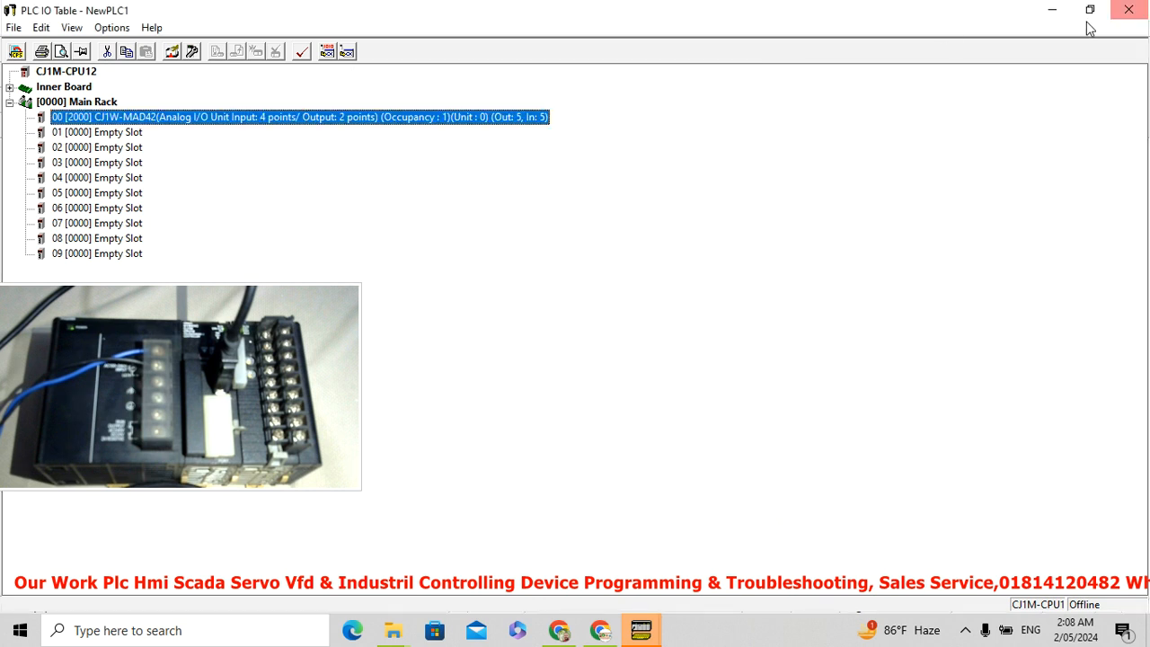
left_click(1052, 10)
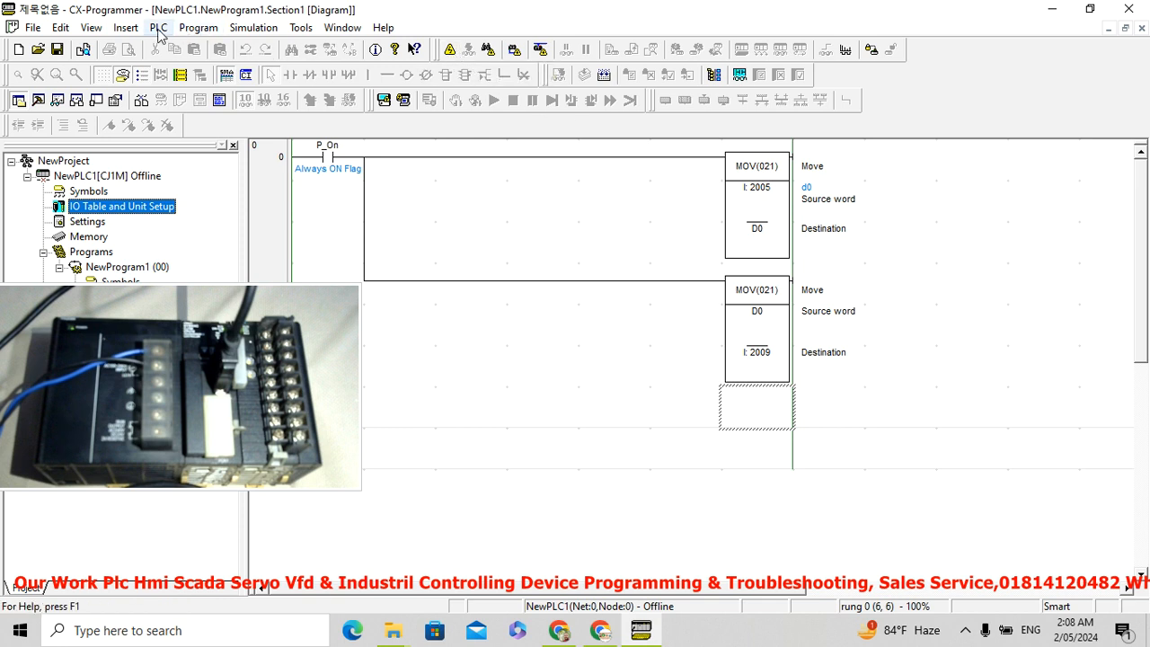
- Connect to the PLC and try to download the program with Settings excluded from the transfer
left_click(559, 217)
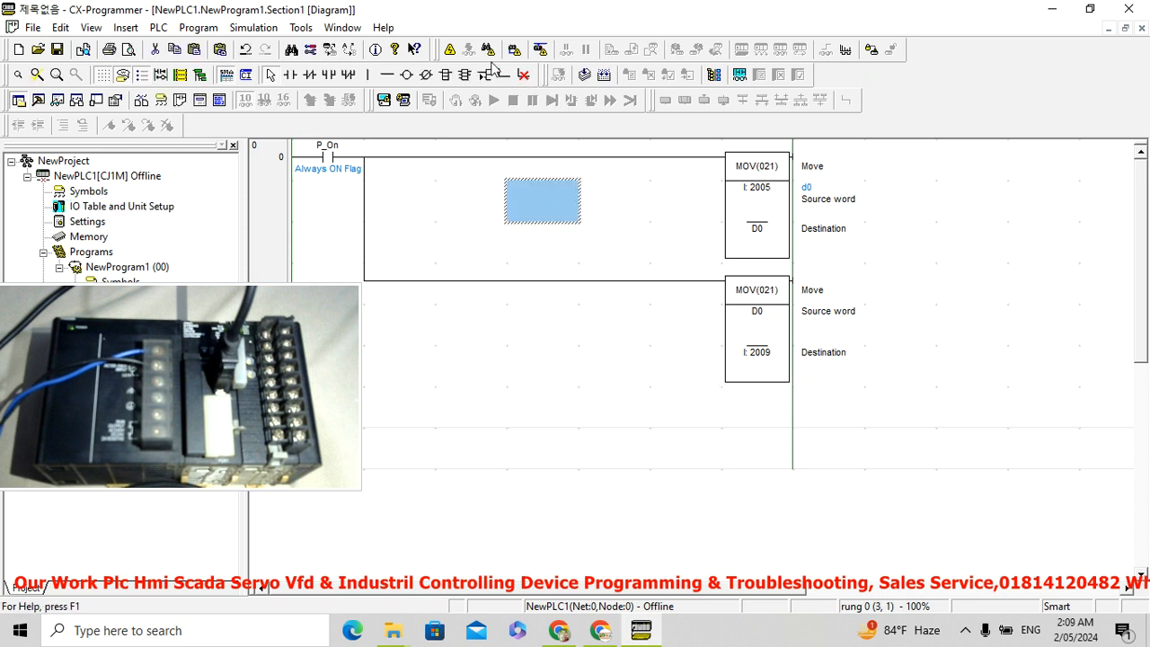
left_click(450, 50)
left_click(560, 362)
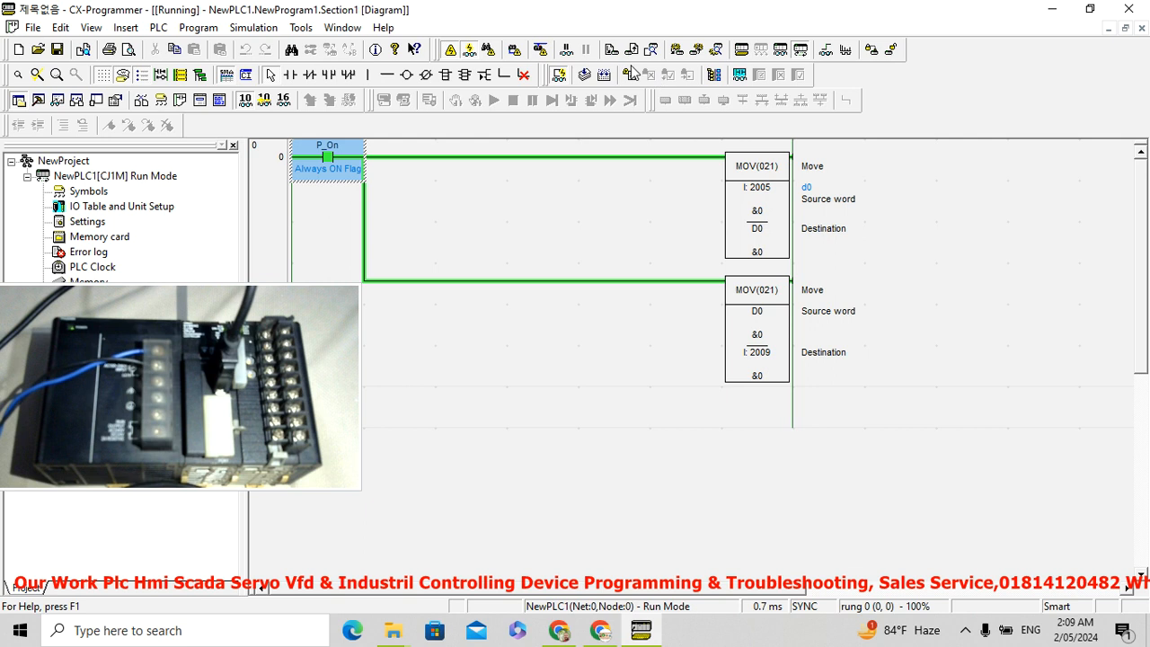
left_click(612, 49)
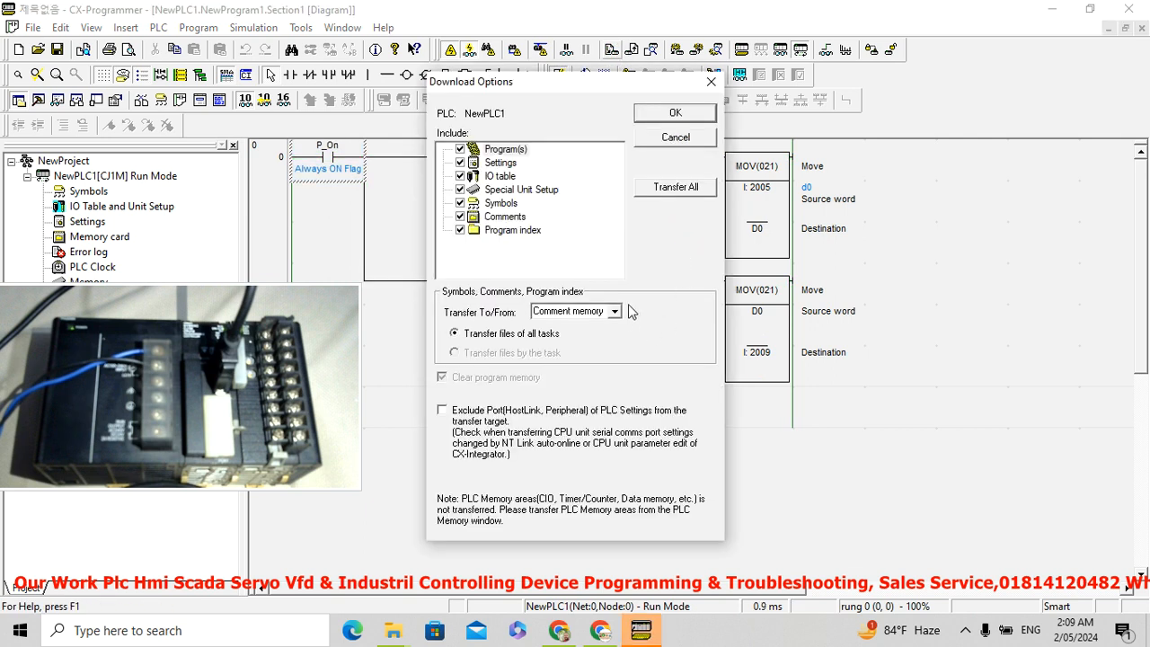
left_click(460, 162)
left_click(667, 117)
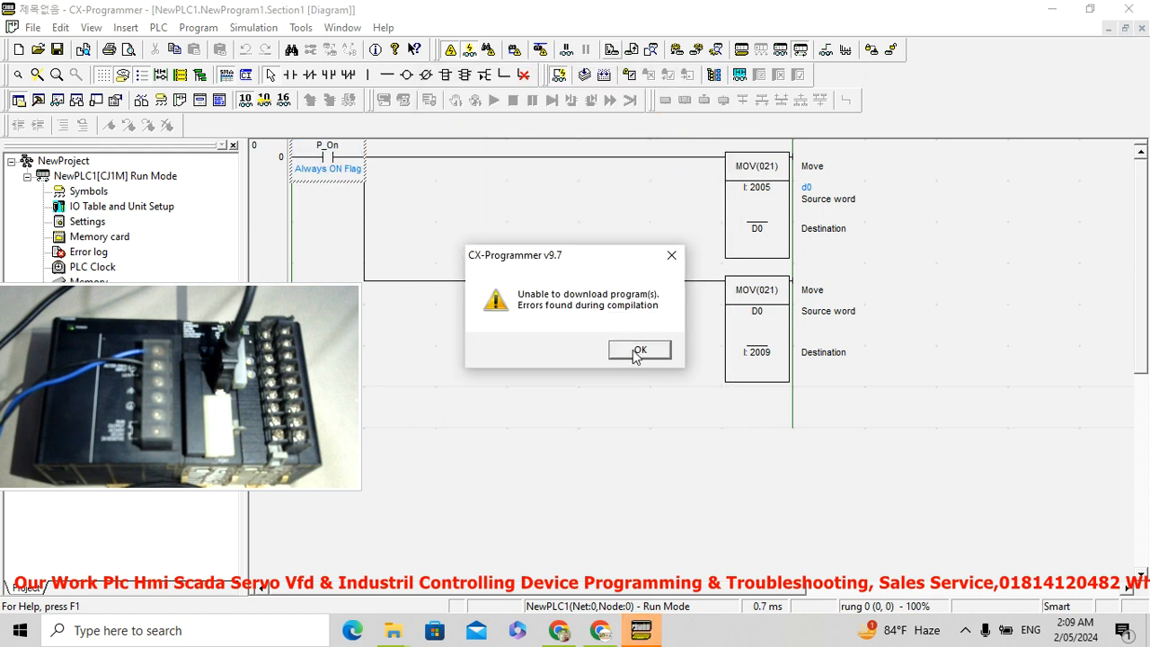
left_click(671, 255)
- Exclude the IO table from the transfer as well and retry the download to the PLC
left_click(613, 51)
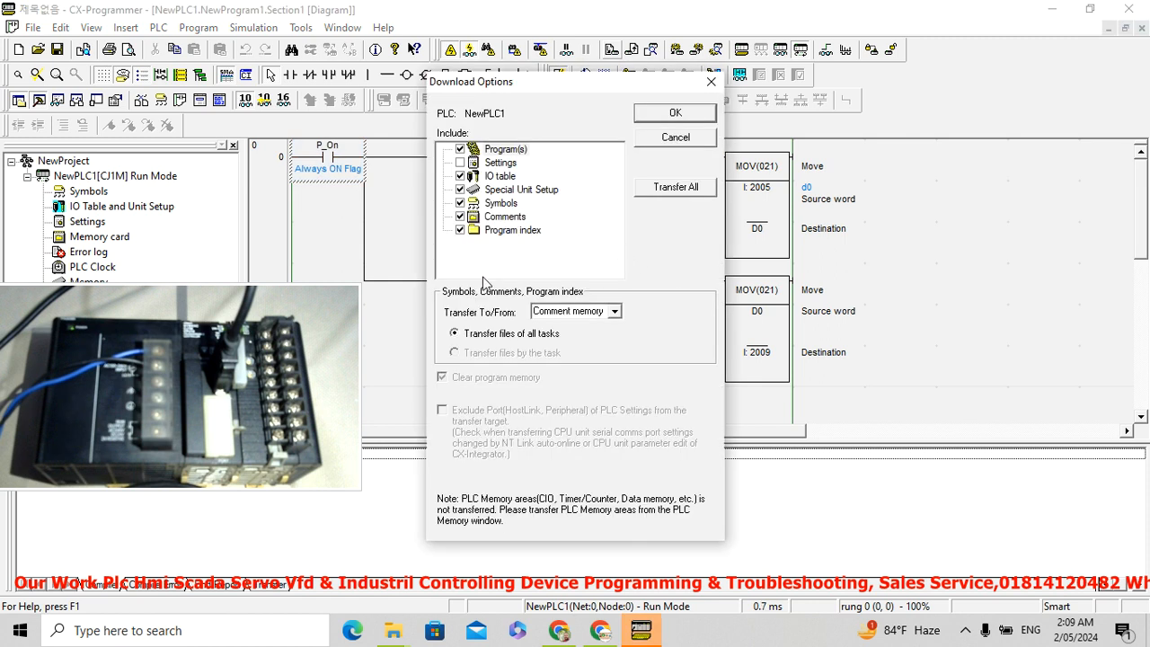
left_click(459, 177)
left_click(694, 350)
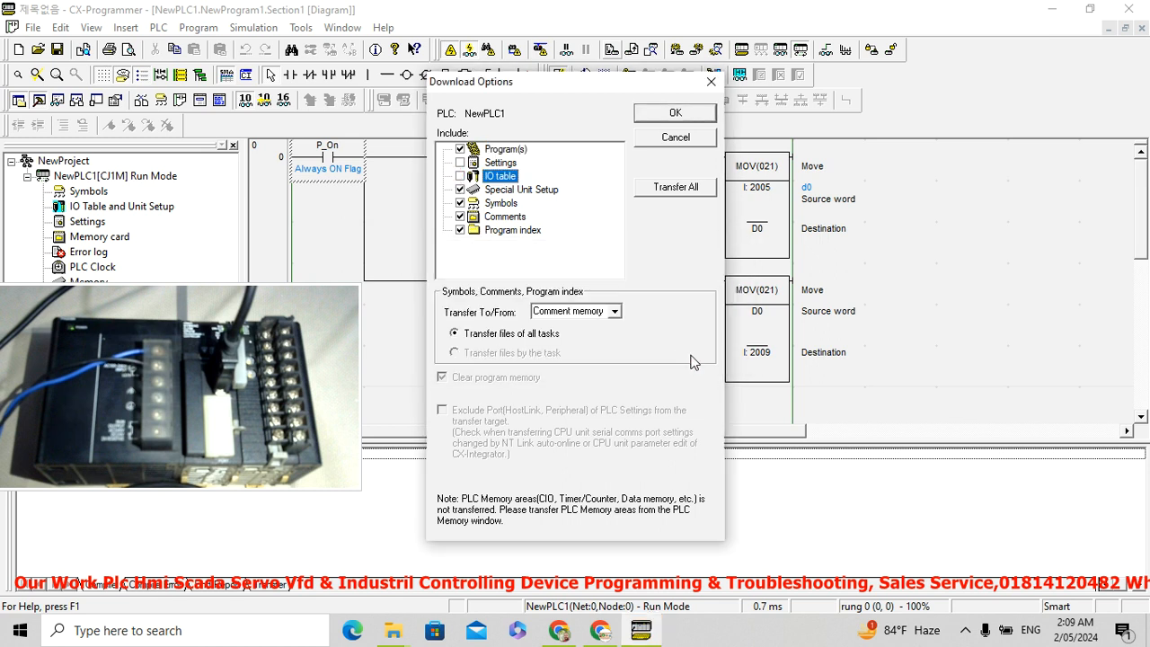
left_click(677, 115)
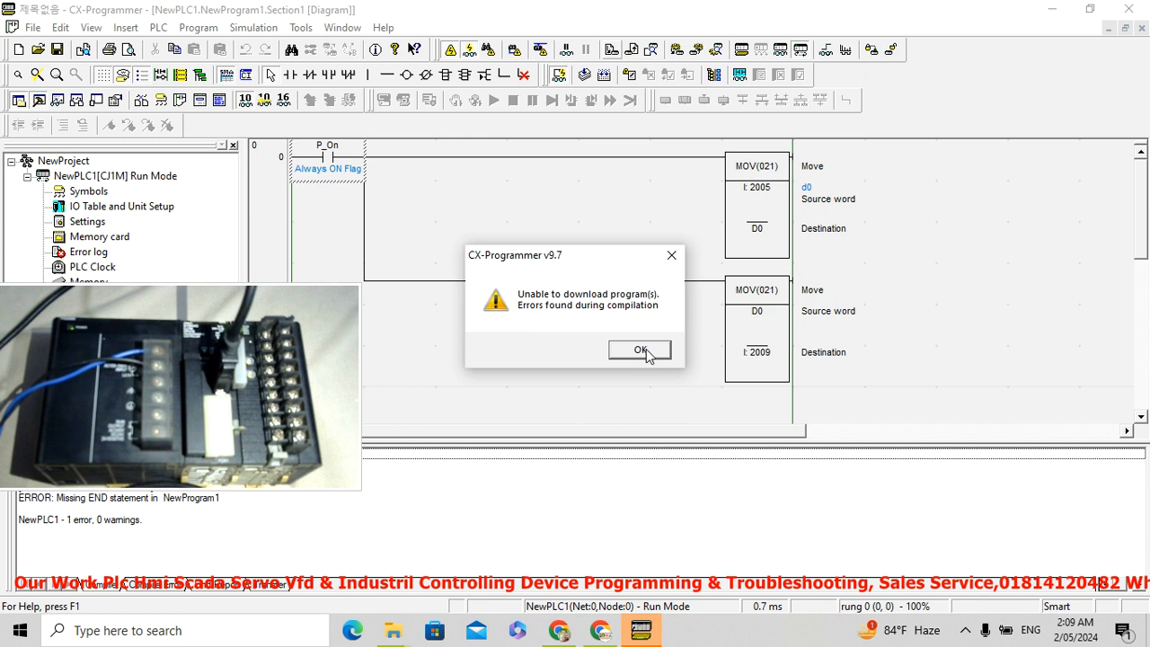
left_click(645, 348)
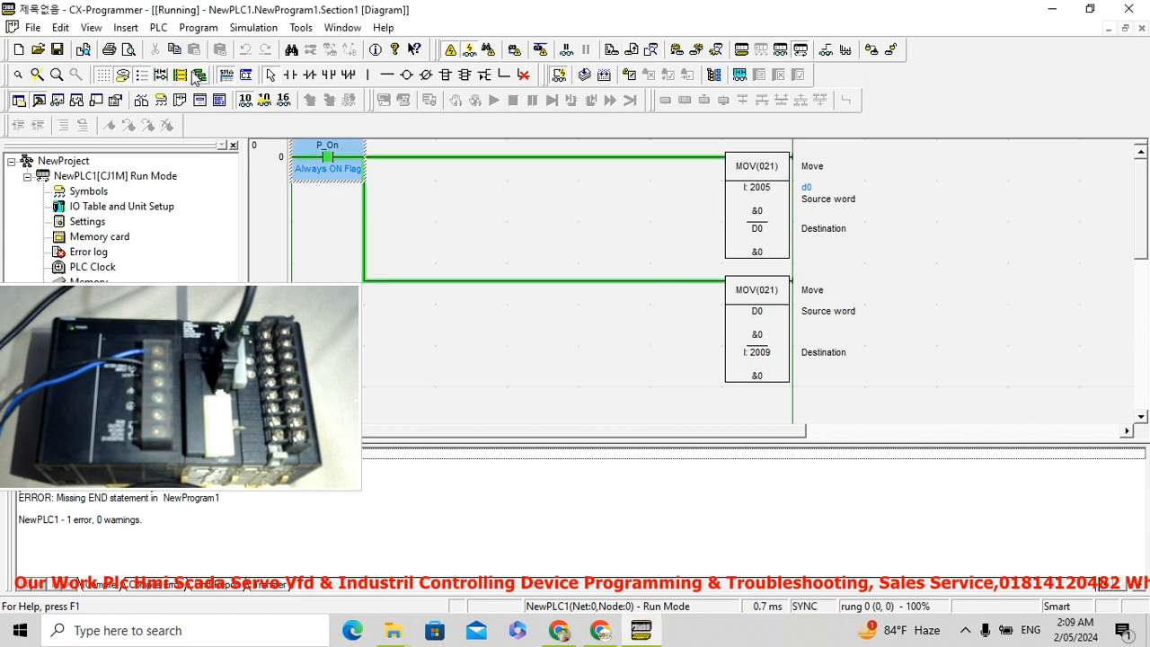
- Compile NewProgram1 to check it for errors and close the compile output
left_click(158, 27)
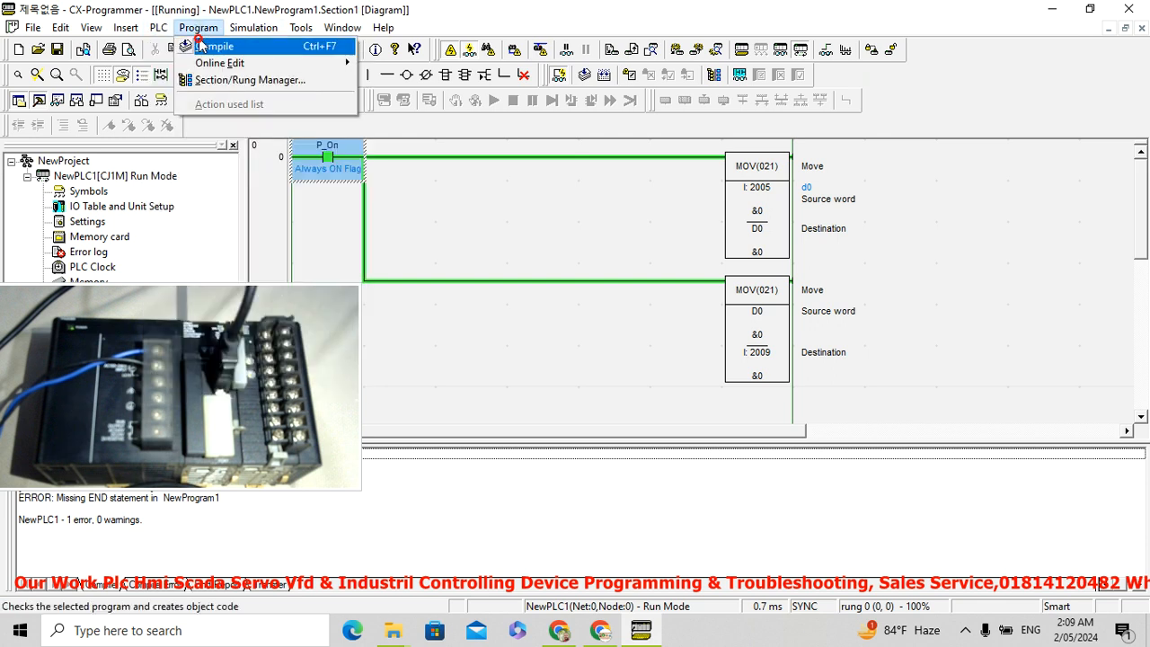
left_click(212, 45)
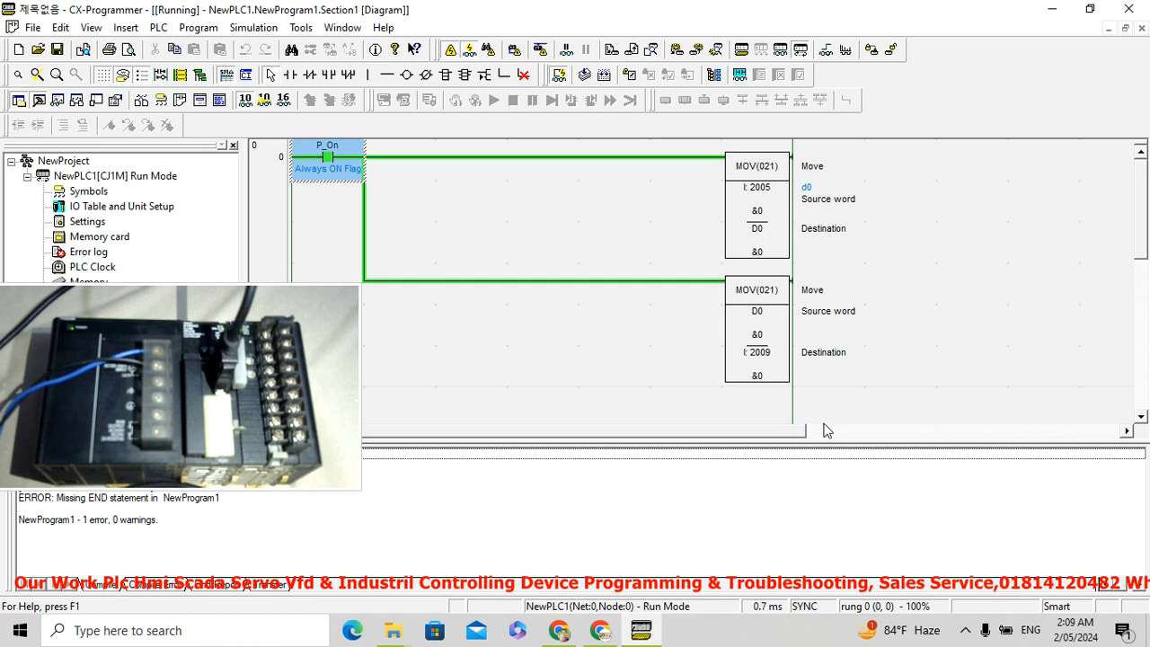
left_click_drag(168, 410, 129, 284)
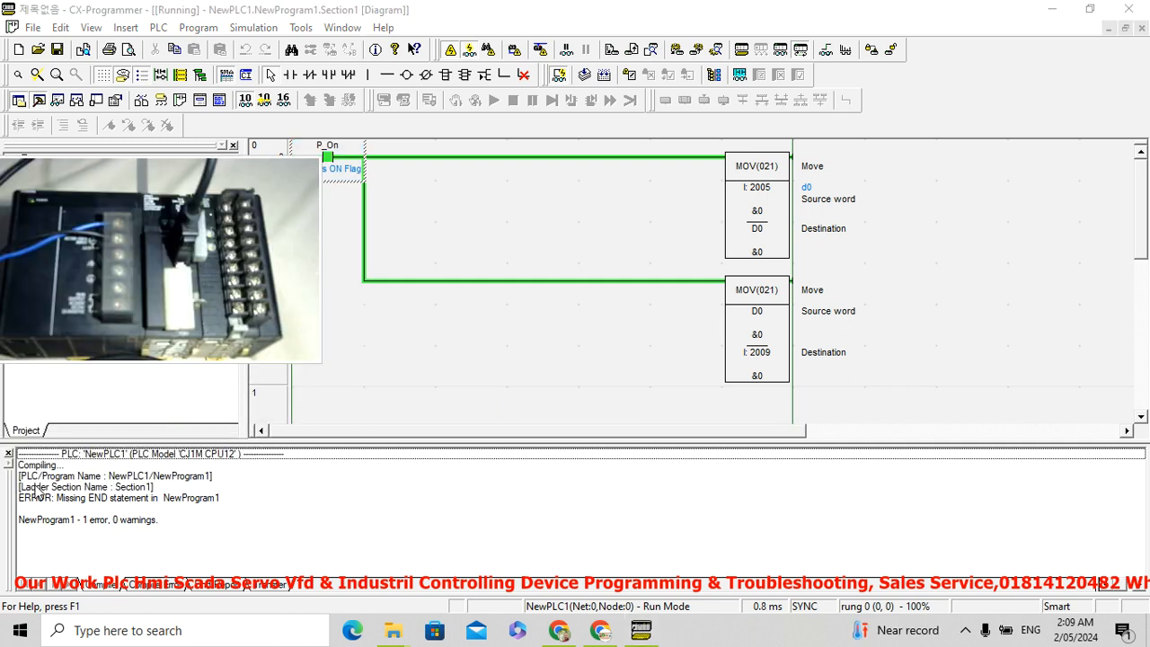
left_click(8, 453)
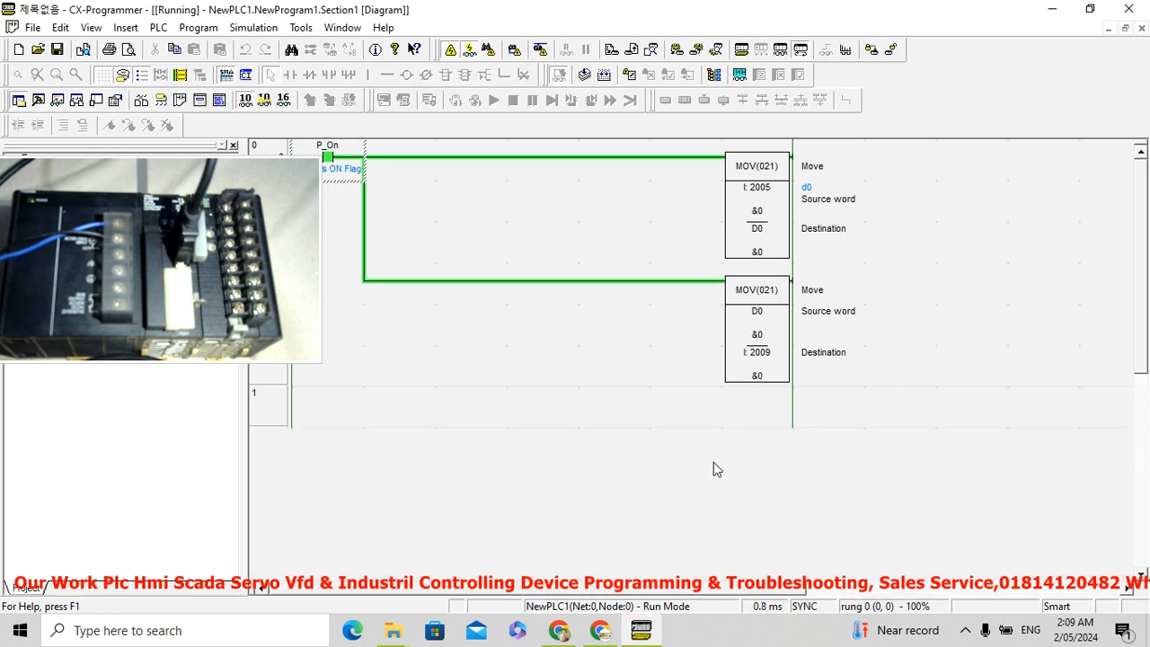
- Go offline and insert an END instruction on rung 1 below the two MOV instructions
left_click(451, 50)
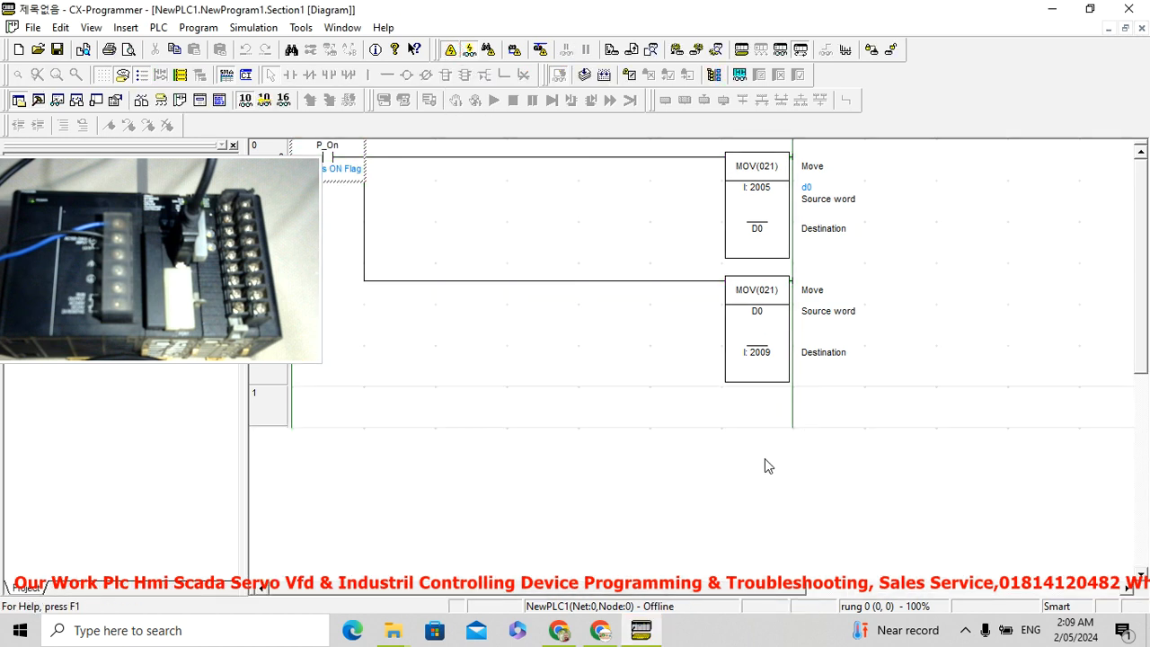
left_click(772, 408)
left_click(446, 81)
left_click(759, 408)
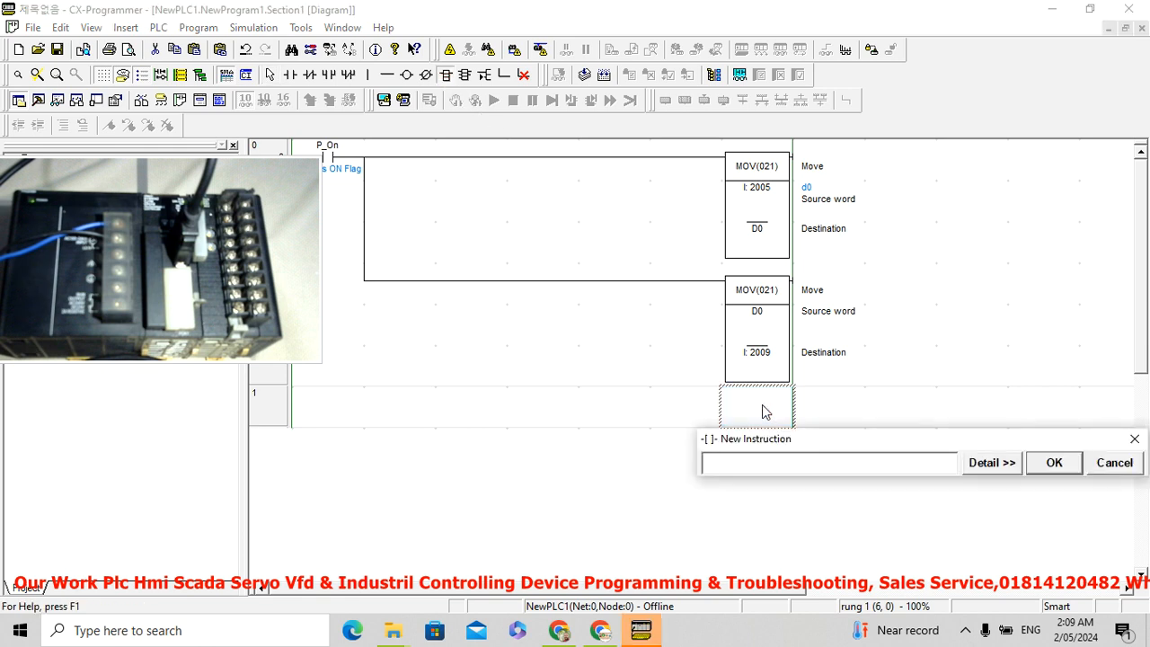
type("END")
key("Return")
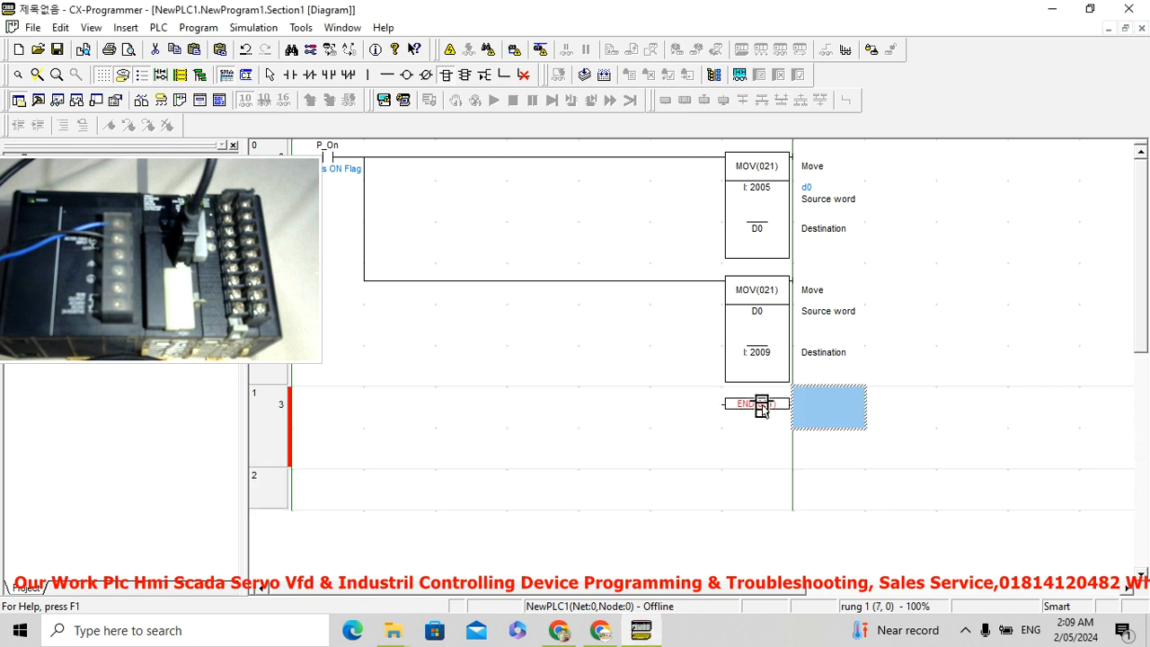
- Draw horizontal connections across rung 1 from the left bus bar to the END instruction
left_click(387, 74)
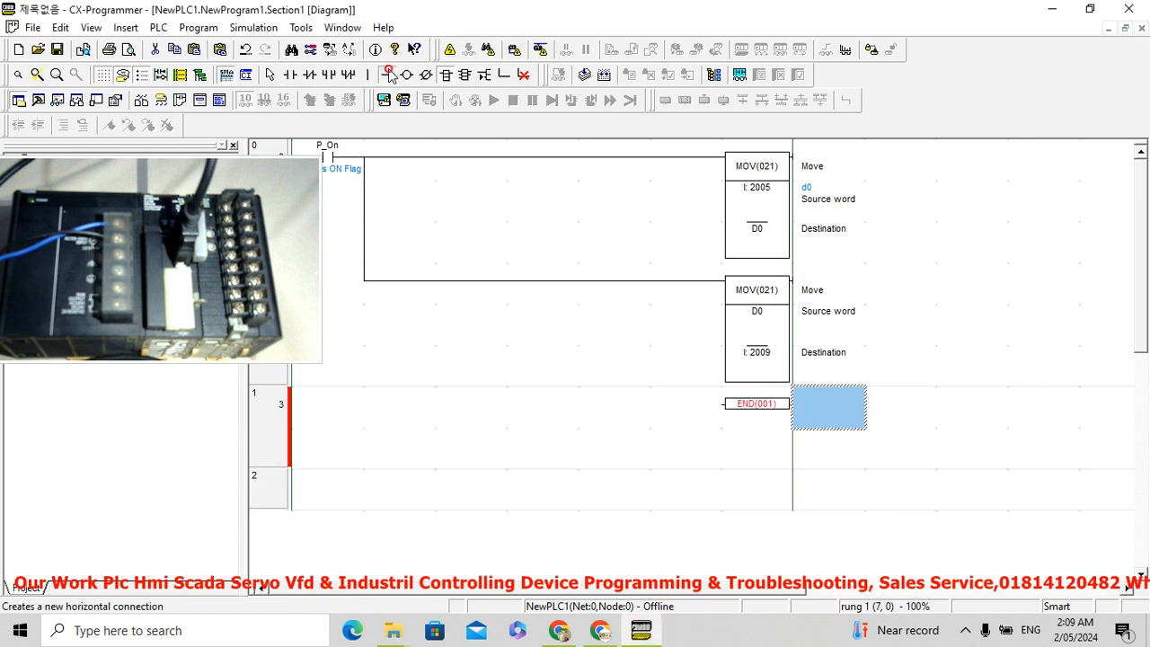
left_click(317, 419)
left_click(419, 405)
left_click(478, 413)
left_click(554, 412)
left_click(628, 414)
left_click(679, 413)
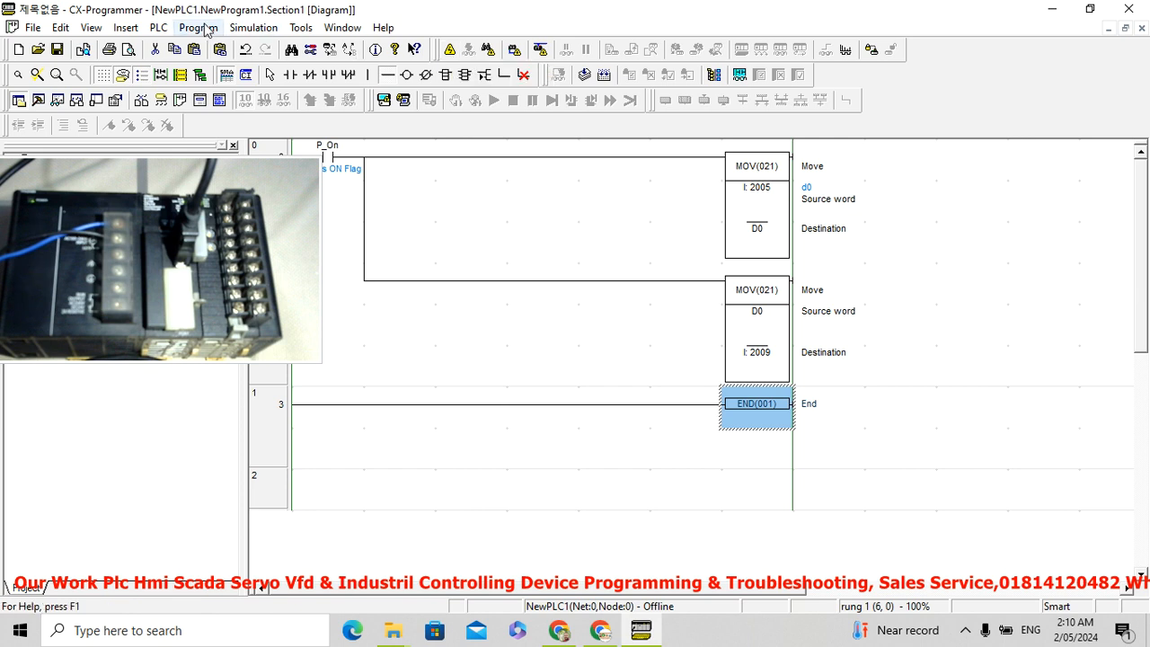
- Compile the program with the END rung and reconnect online to the PLC
left_click(159, 28)
mouse_move(195, 33)
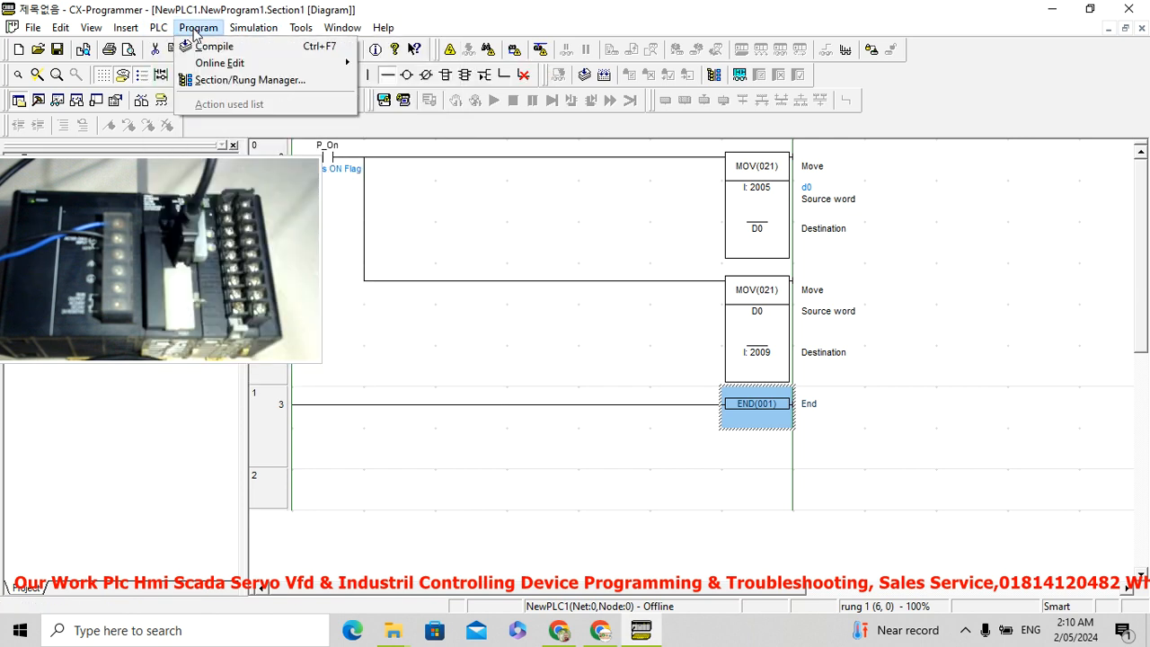
left_click(208, 47)
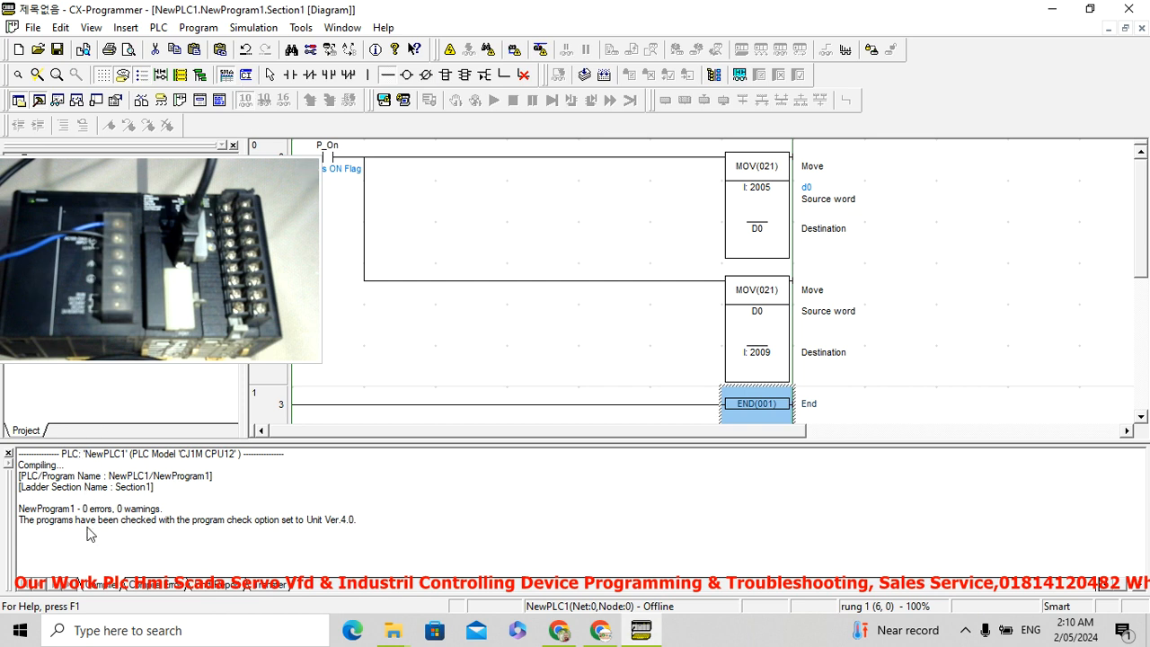
left_click(449, 49)
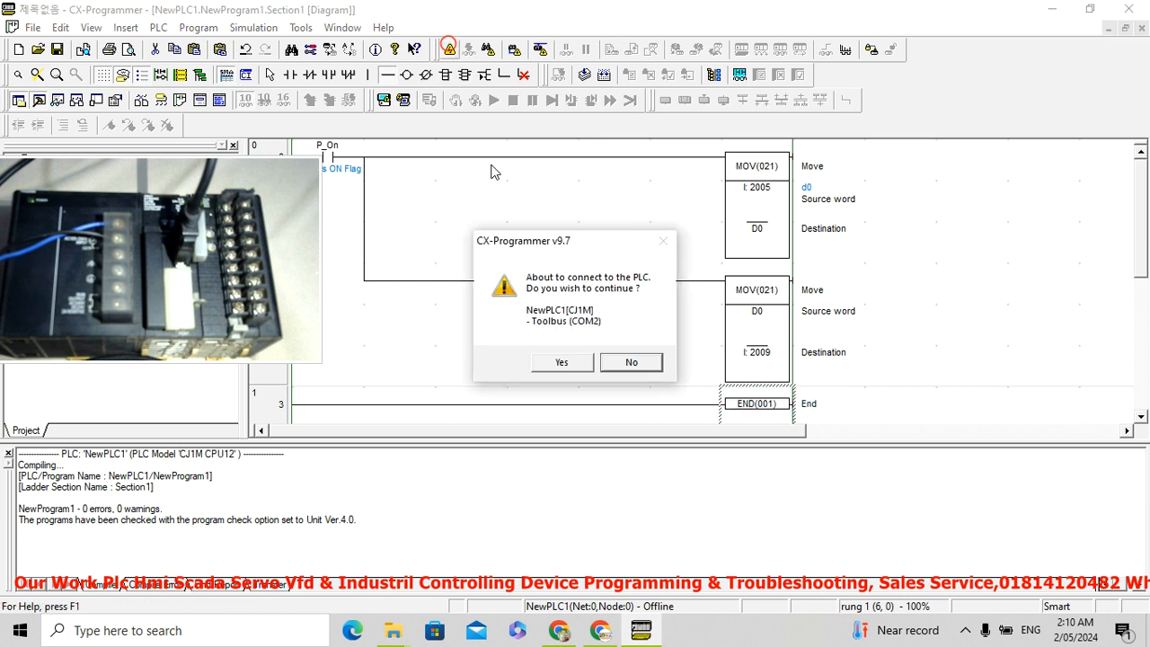
left_click(557, 359)
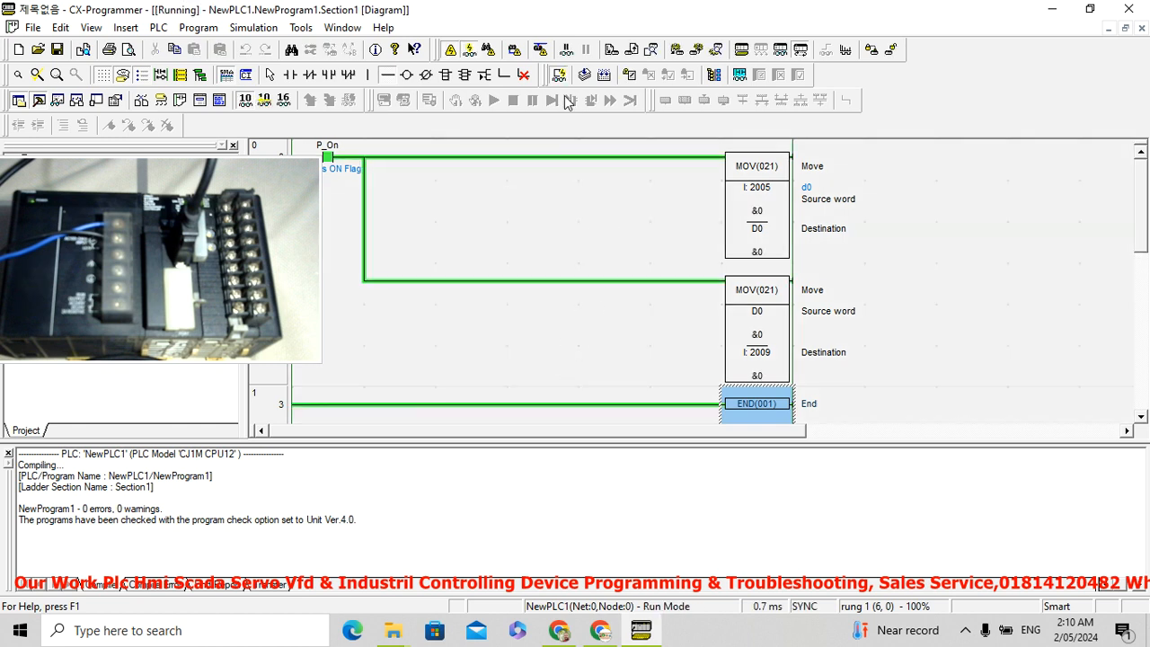
- Download the program, special unit setup, symbols, comments and program index to the PLC and return it to Run Mode
left_click(610, 49)
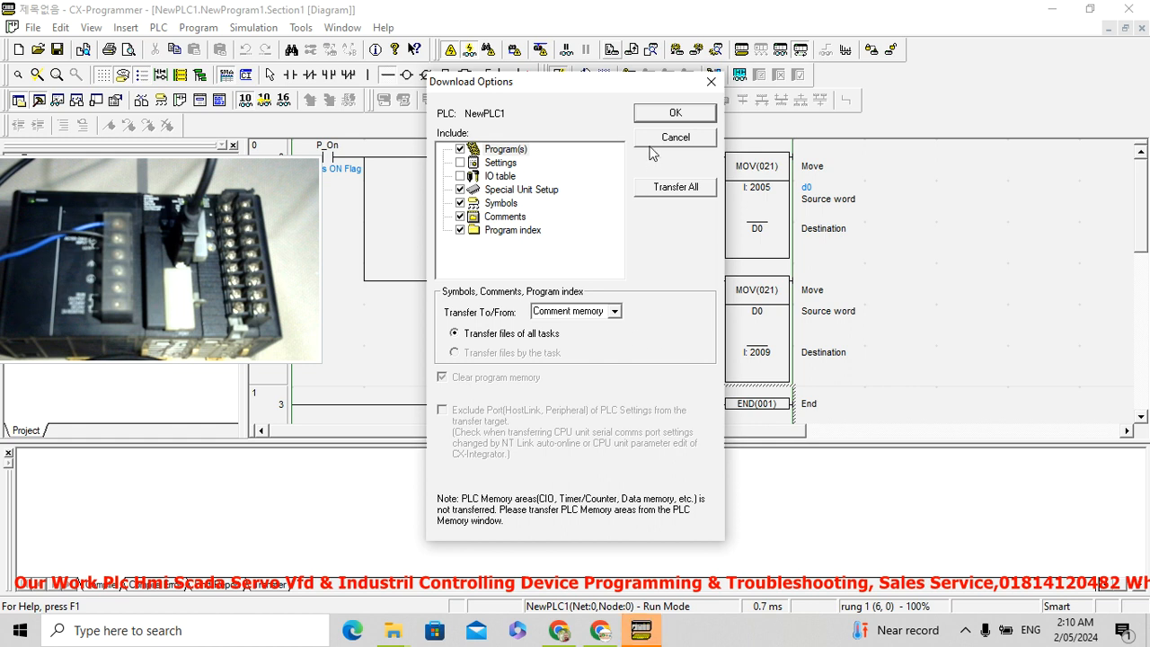
left_click(668, 119)
left_click(623, 351)
left_click(623, 350)
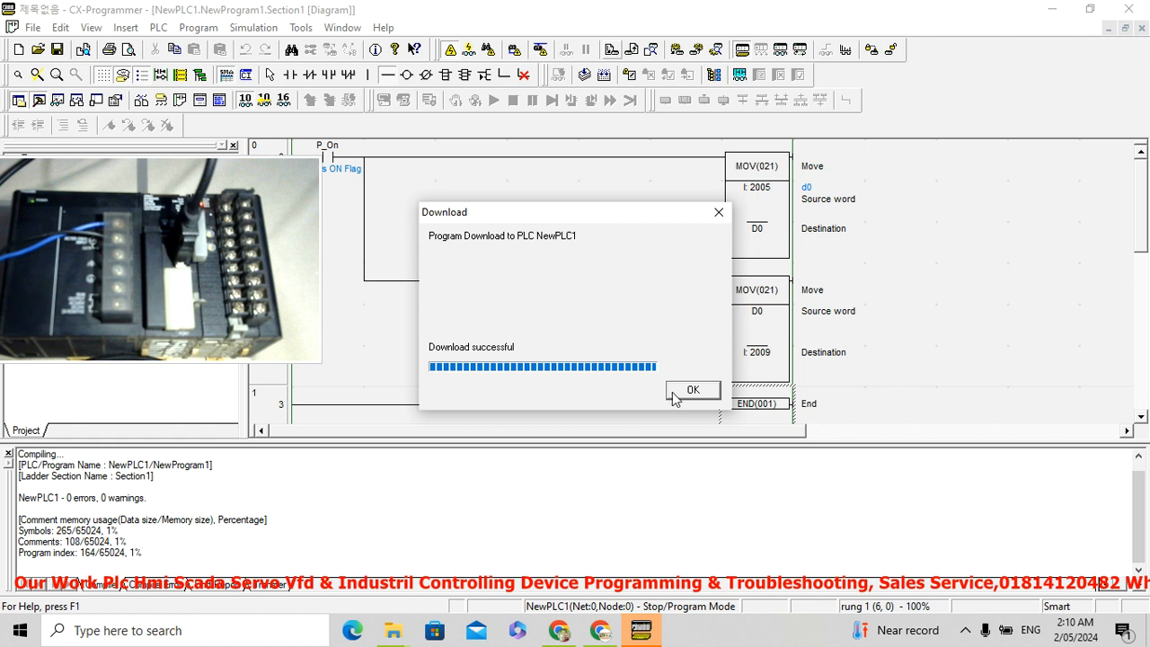
left_click(674, 390)
left_click(634, 350)
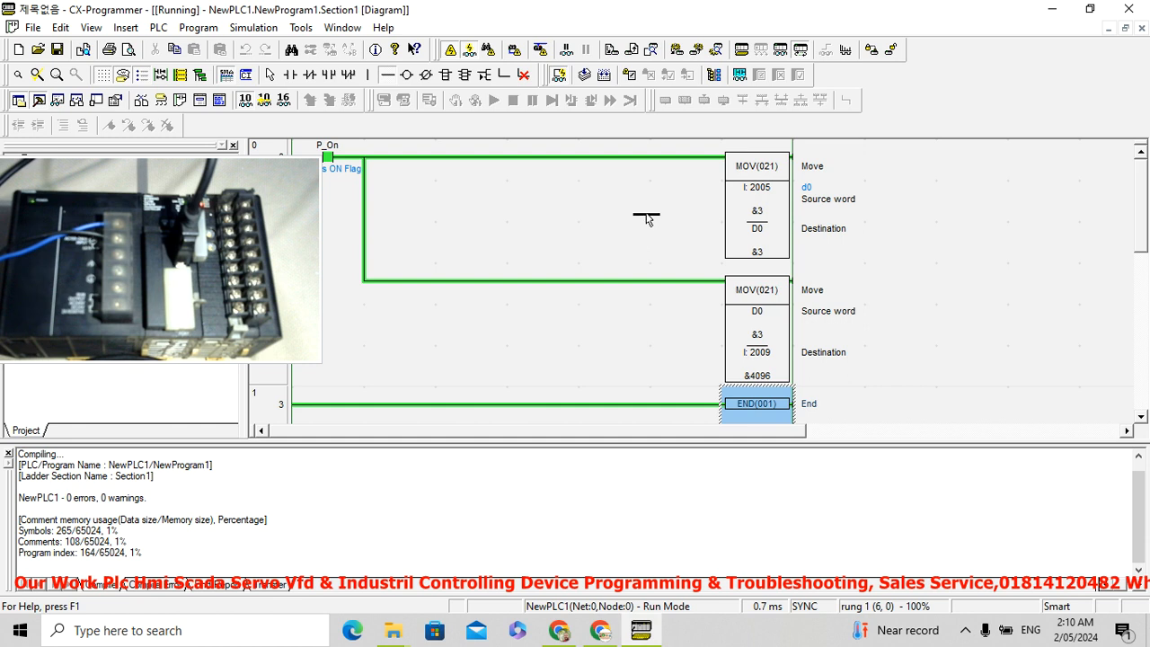
mouse_move(576, 618)
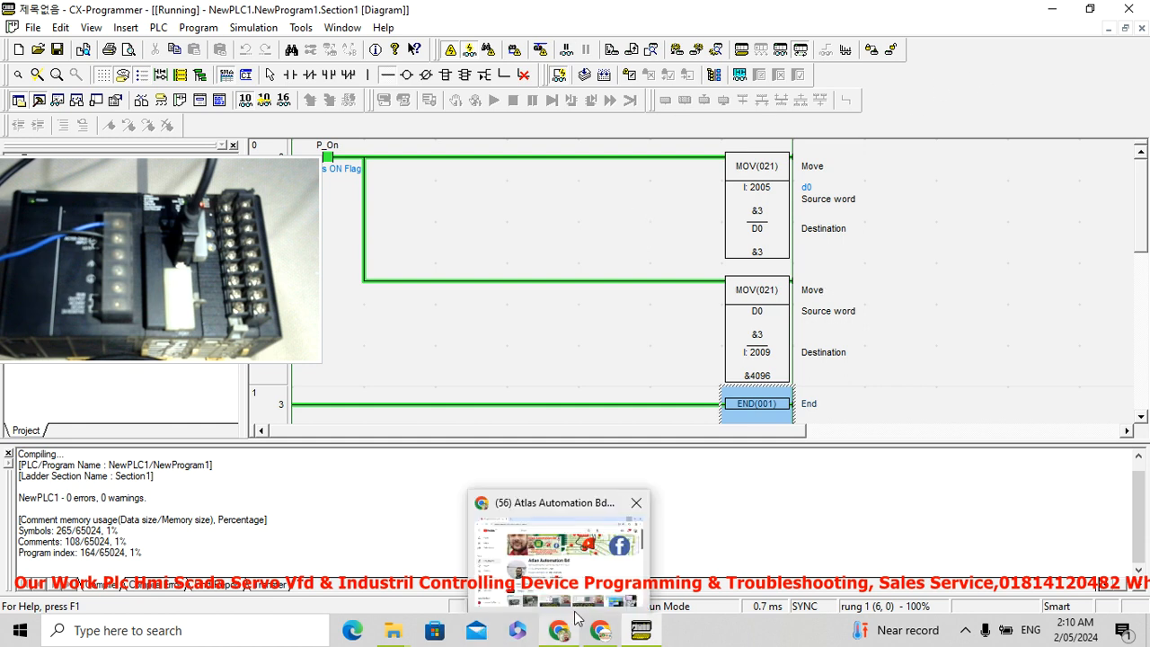
left_click(967, 633)
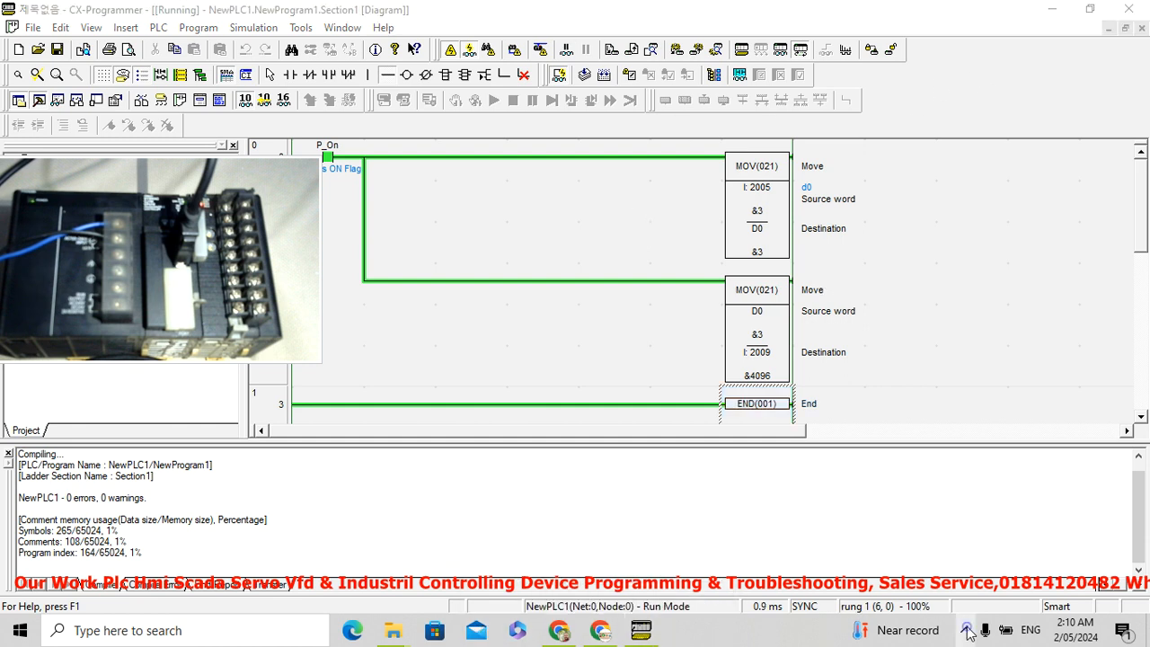